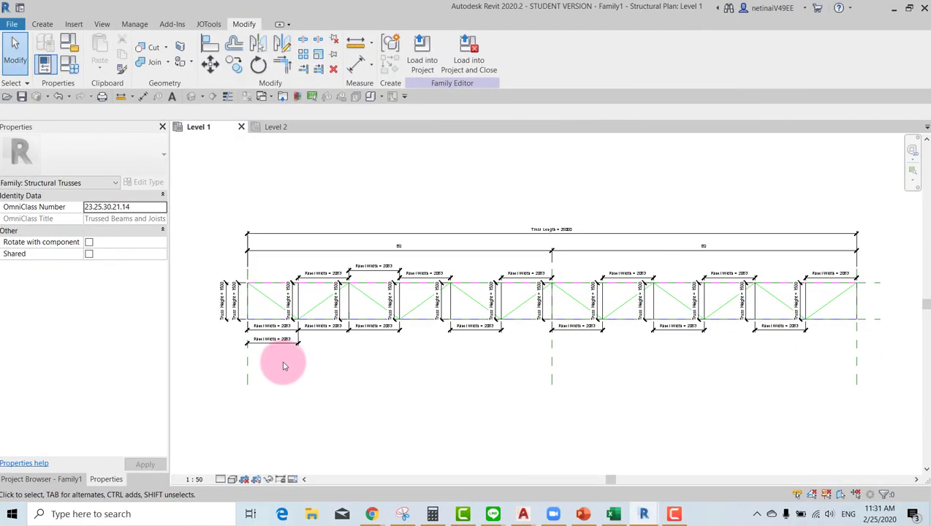
Load the truss family into Project2, landing in Place Truss on the Level 2 plan
scroll(366, 385, up, 1)
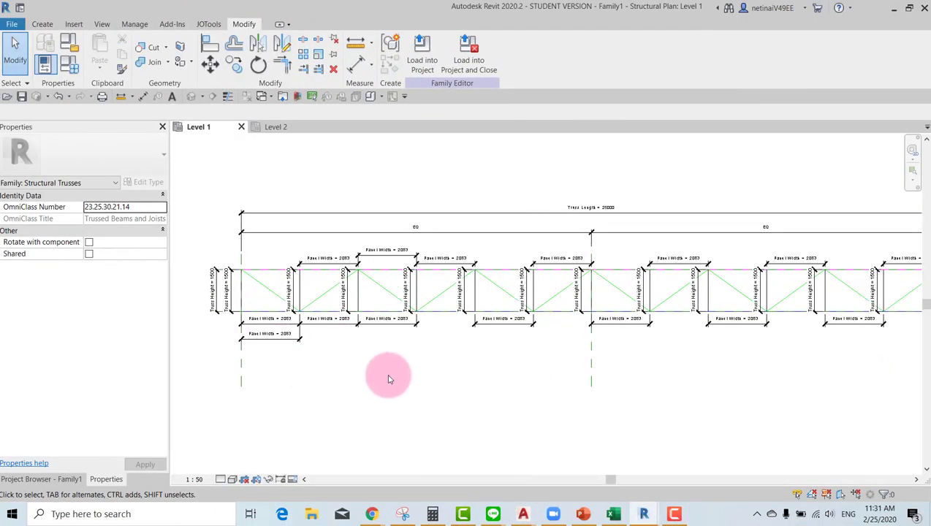
scroll(379, 368, down, 2)
scroll(374, 370, up, 1)
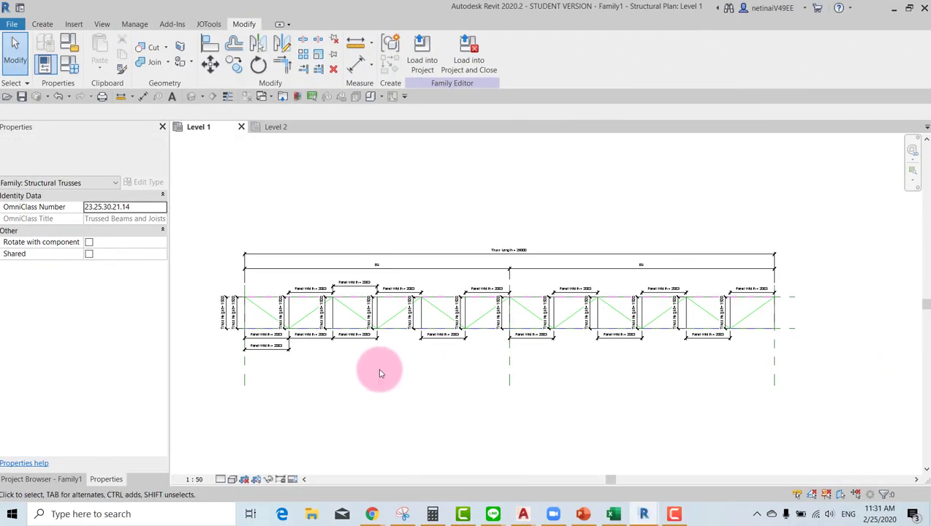
scroll(399, 370, up, 1)
scroll(227, 287, up, 1)
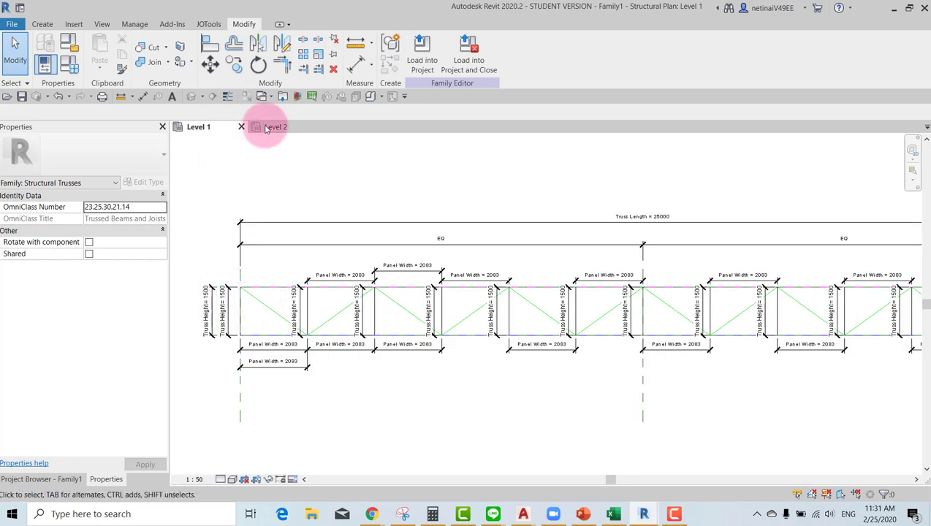
click(422, 62)
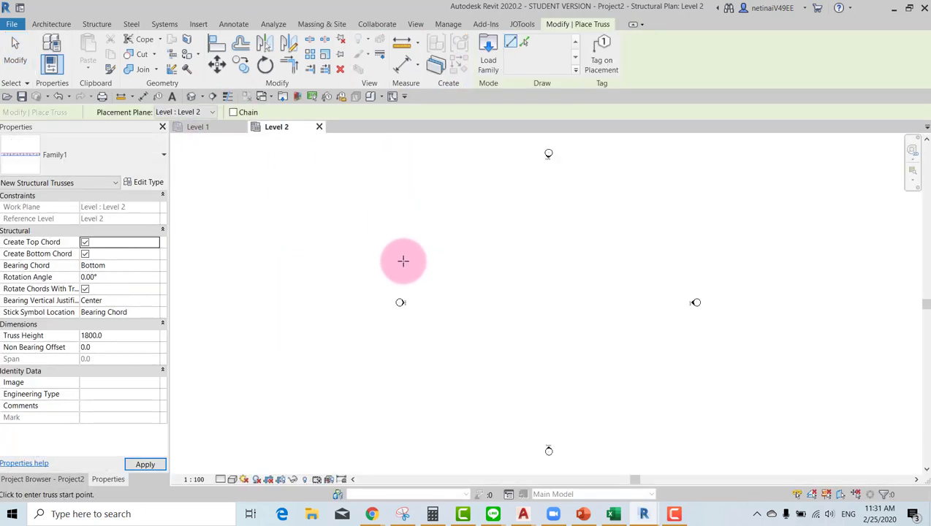
Place a 25000-long truss on Level 2 with two points
click(459, 300)
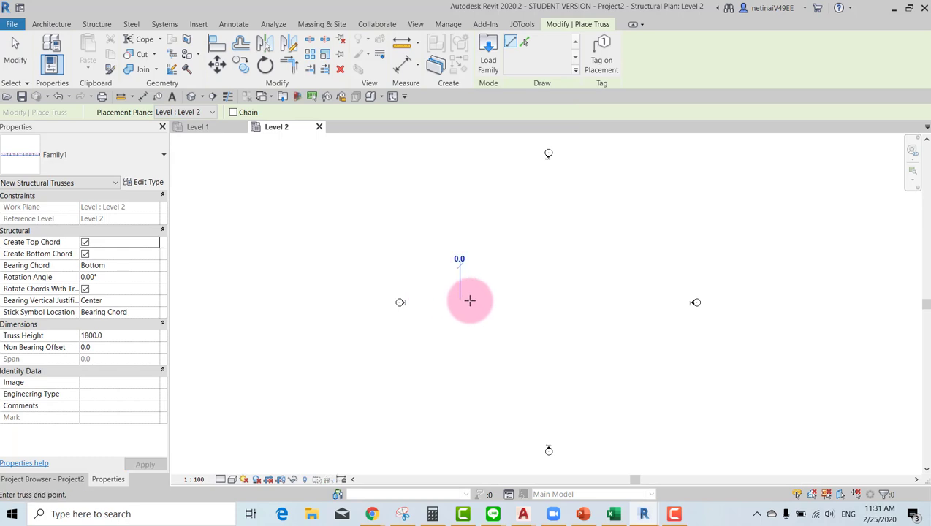
click(608, 300)
key(Escape)
key(Escape)
Cut a section across the truss and open the section view
click(440, 317)
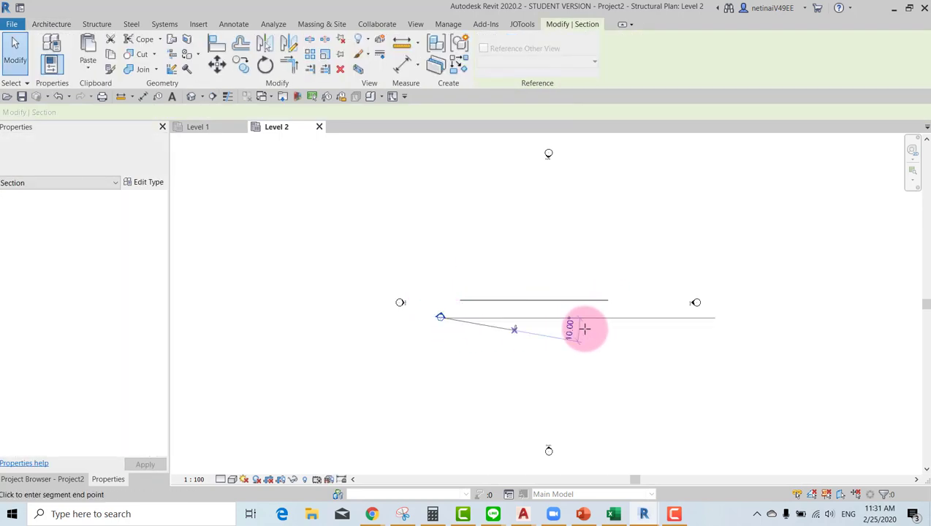
click(630, 316)
key(Escape)
key(Escape)
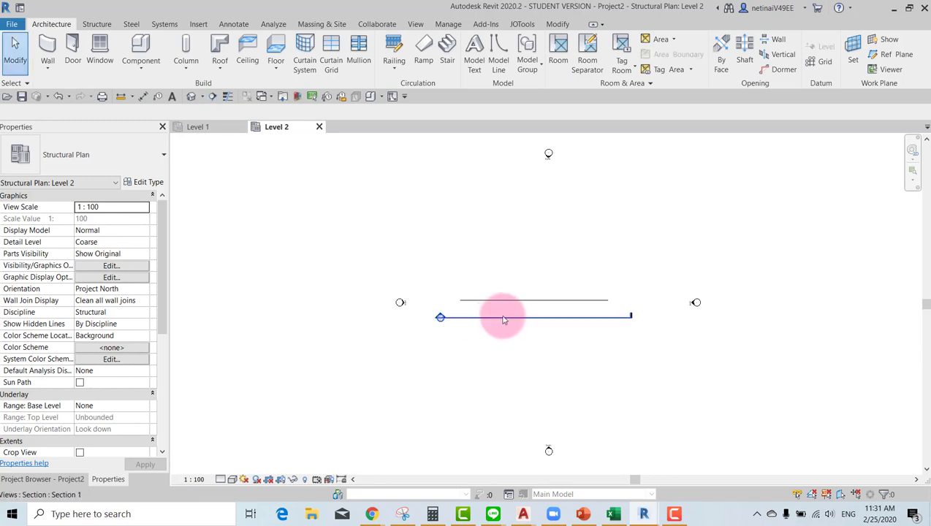
click(504, 318)
double_click(439, 316)
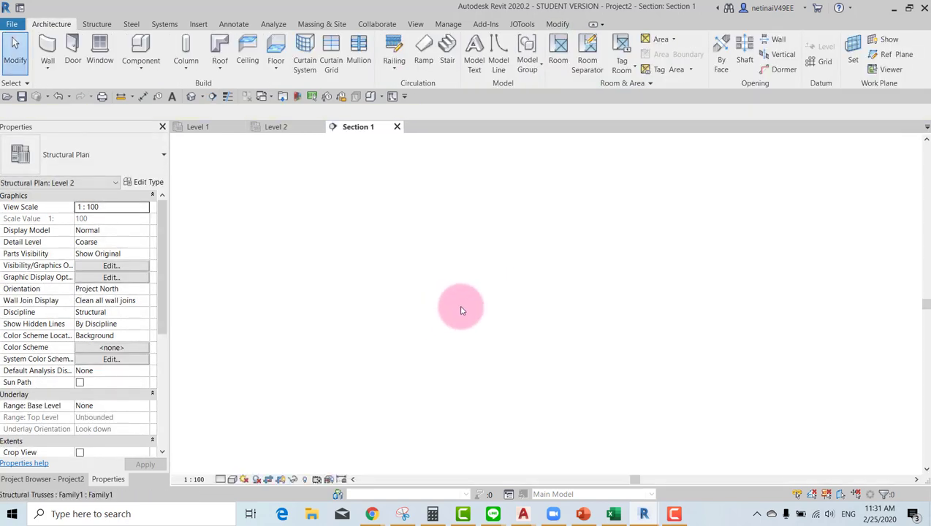
scroll(307, 304, up, 3)
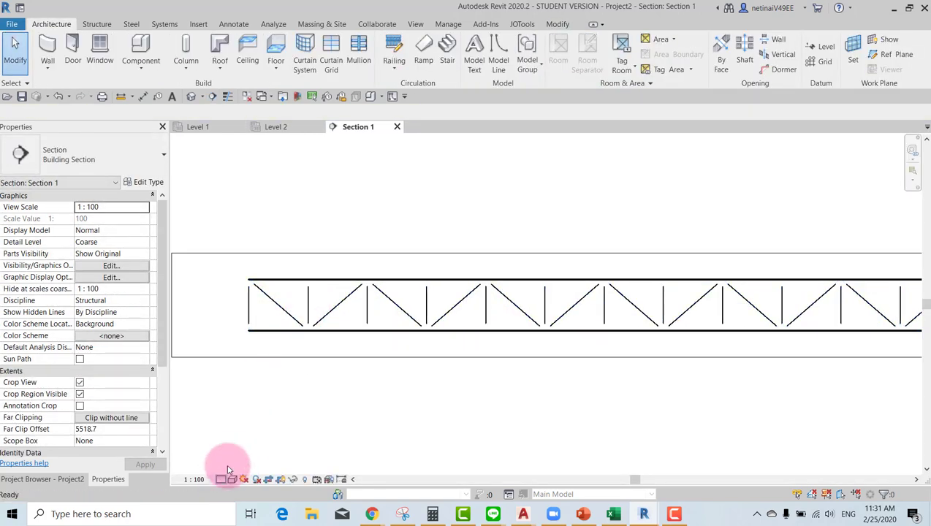
scroll(285, 350, down, 4)
Give the truss 8 panels, a 20000 span and a Truss Height of 2000
click(388, 333)
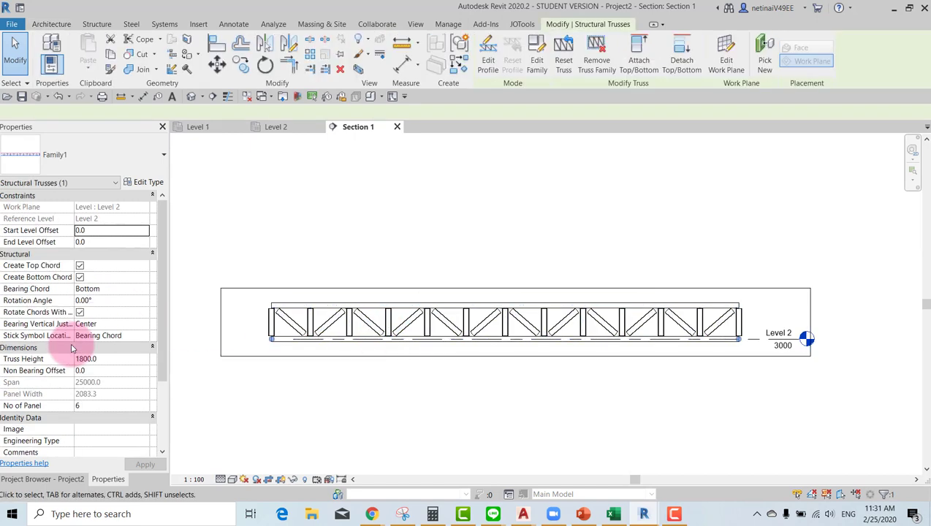
click(144, 409)
text(8)
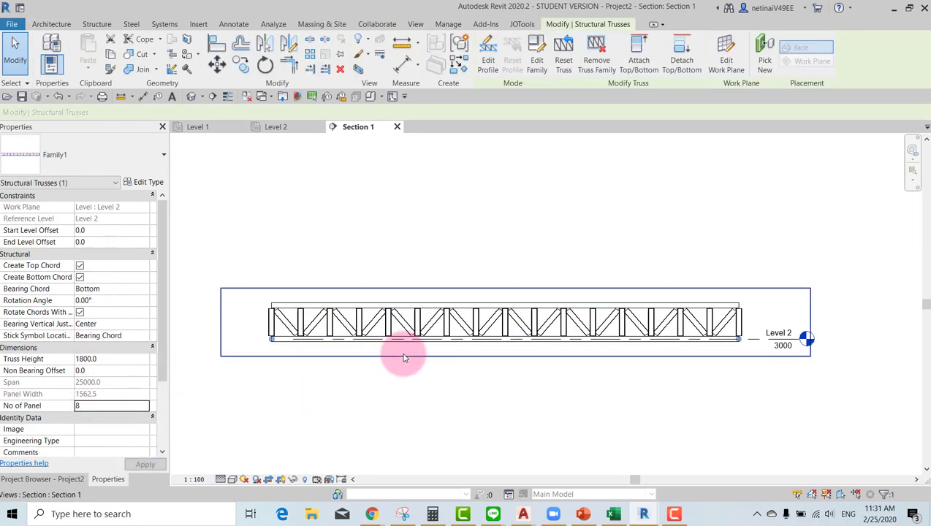
drag(739, 339, 647, 340)
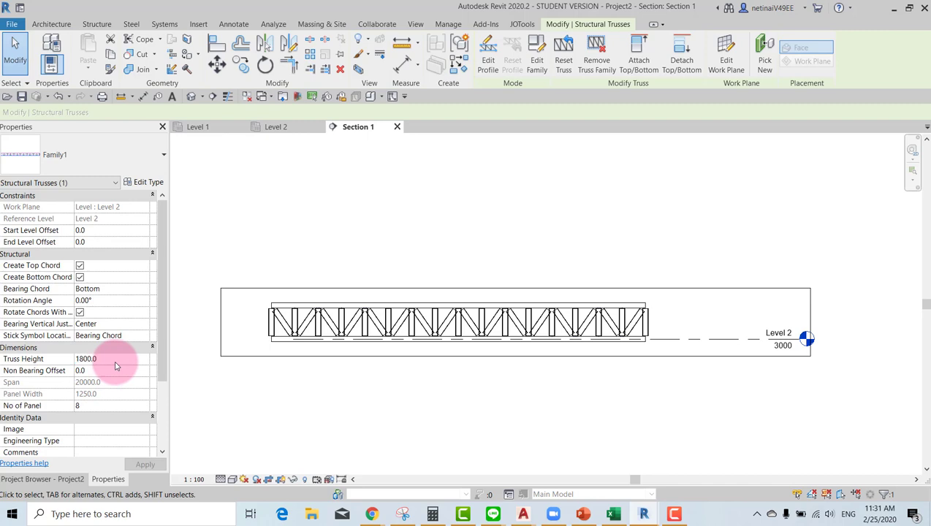
drag(108, 358, 68, 363)
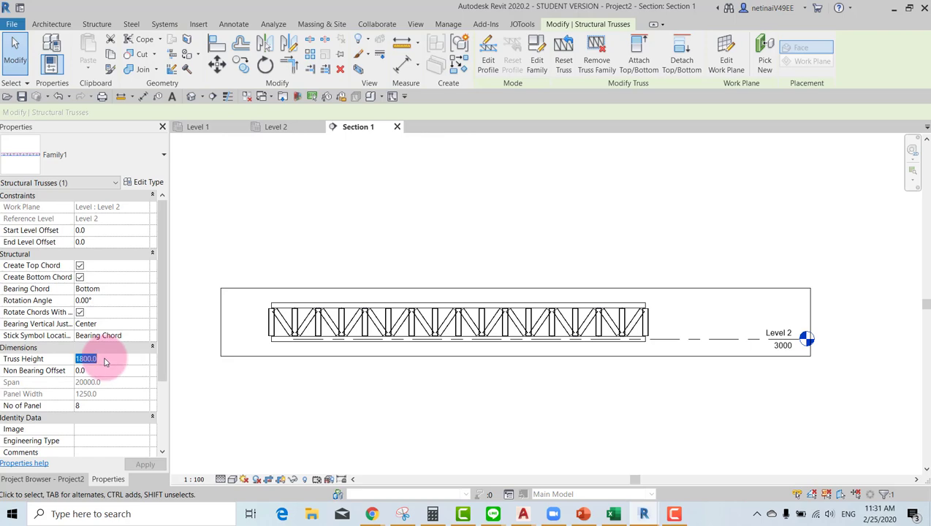
text(2000)
key(Return)
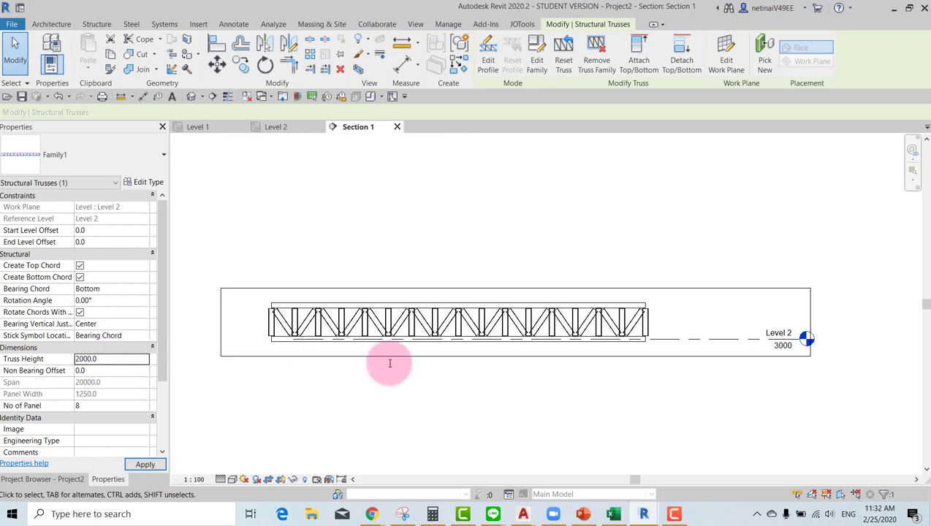
click(386, 358)
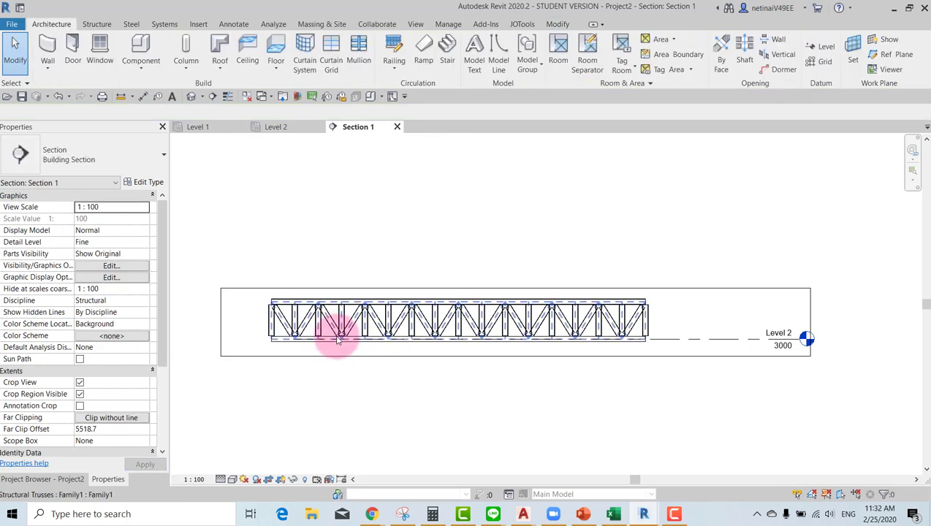
scroll(370, 376, up, 2)
scroll(356, 230, down, 1)
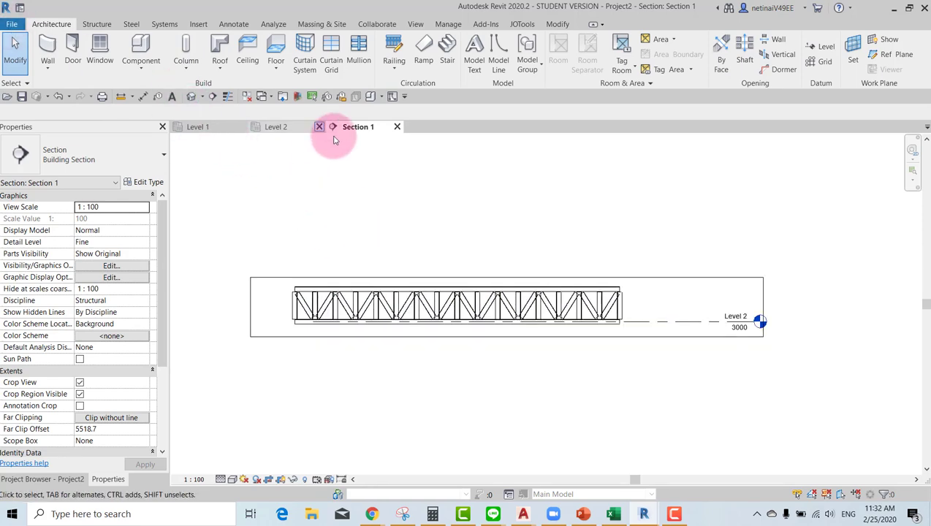
Close the Level 2 and Level 1 views, discarding changes to Family1
click(247, 96)
click(241, 126)
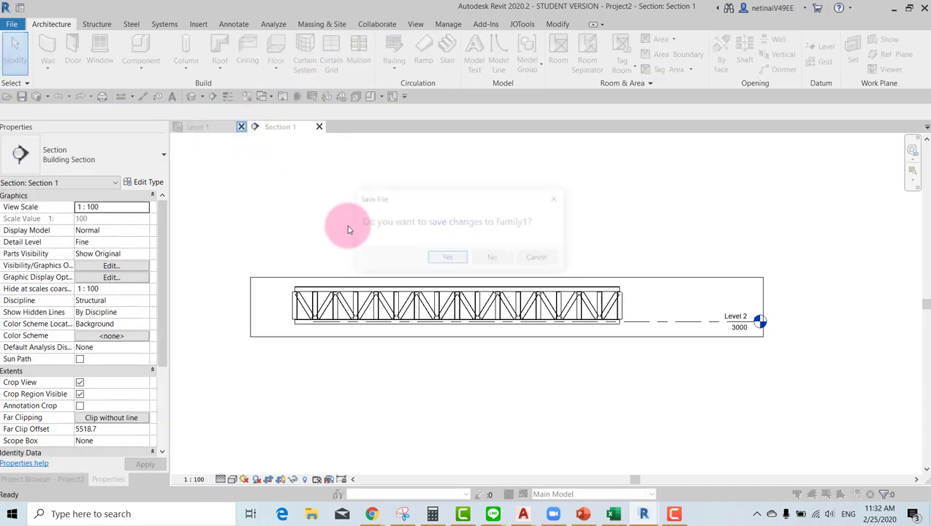
click(485, 257)
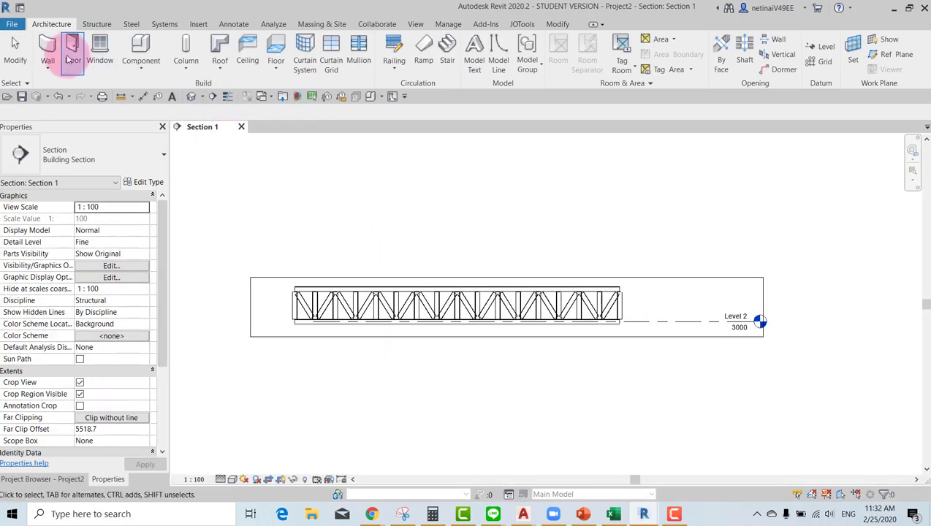
Create a new family from the Metric Structural Trusses.rft template
click(12, 24)
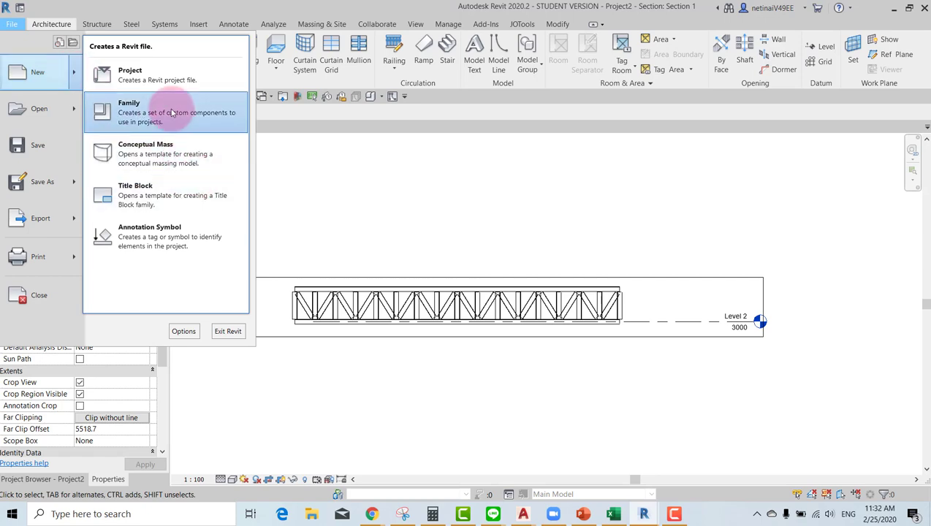
click(349, 184)
scroll(439, 249, down, 7)
scroll(409, 266, down, 5)
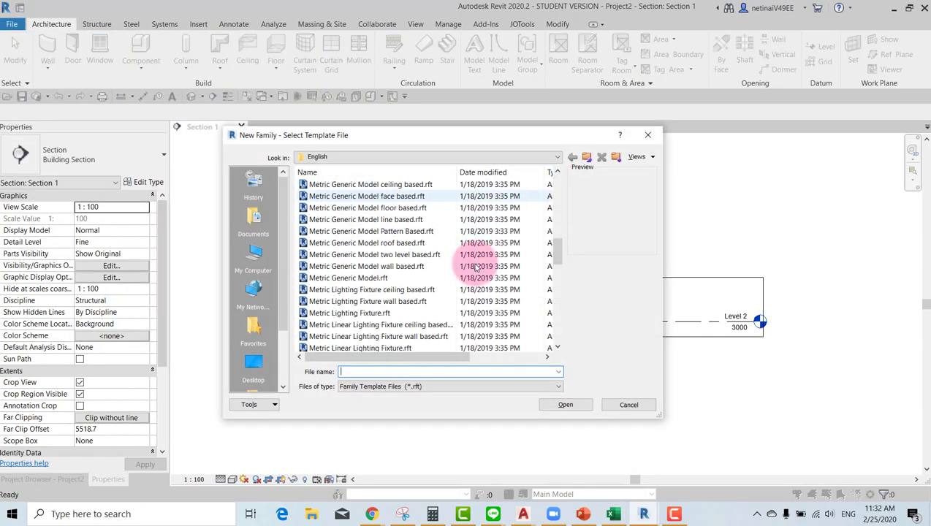
scroll(453, 272, down, 5)
scroll(438, 285, down, 5)
scroll(408, 294, down, 4)
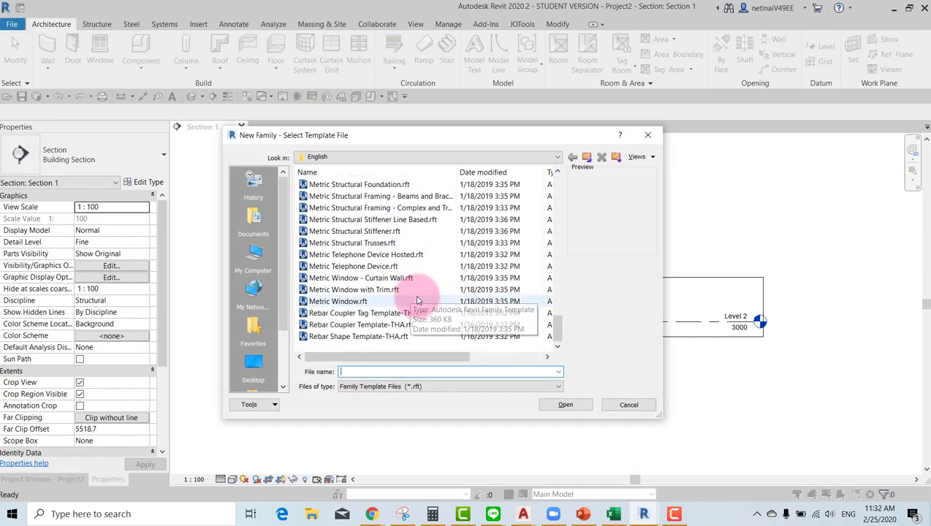
click(393, 242)
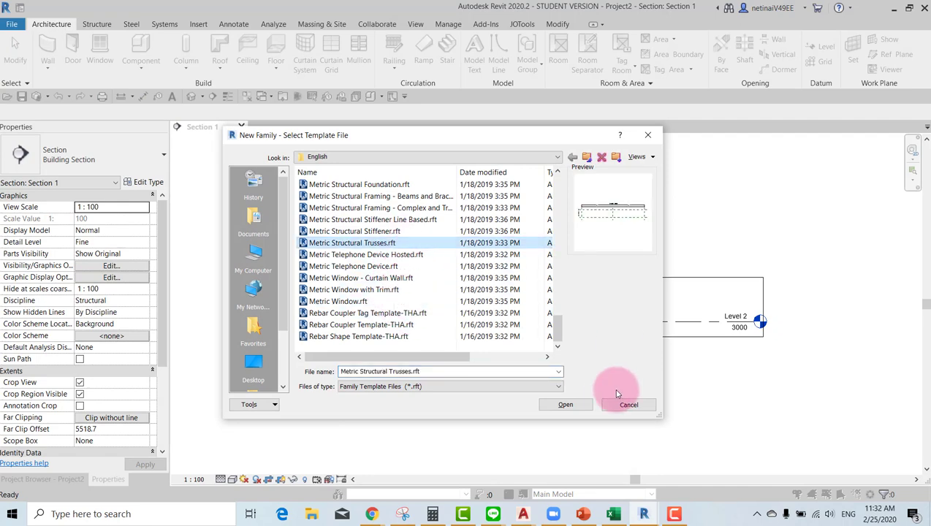
click(566, 404)
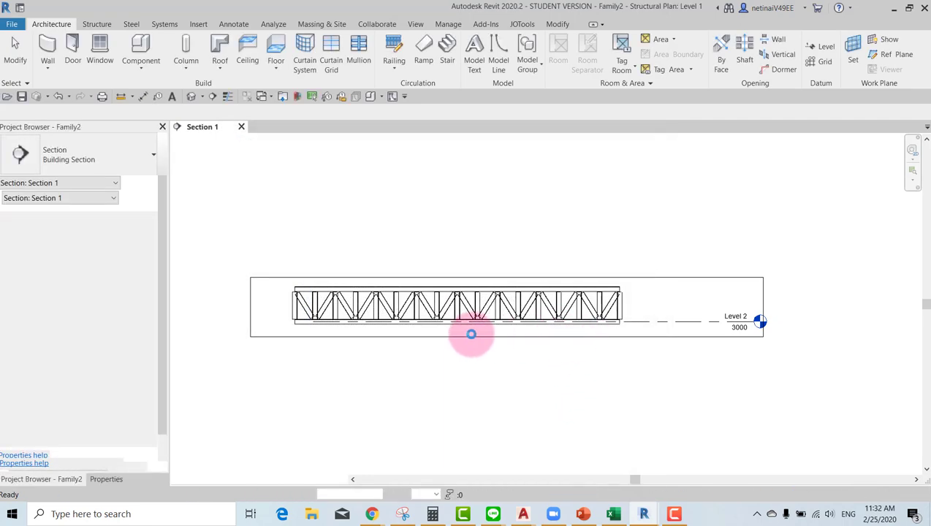
Change the Truss Height dimension from 3000 to 1500
scroll(409, 281, down, 1)
scroll(431, 283, down, 1)
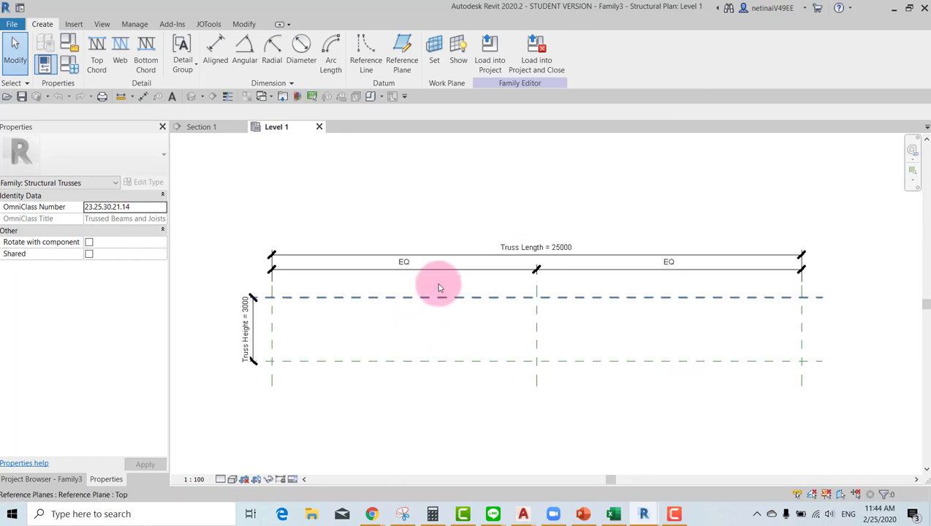
click(245, 333)
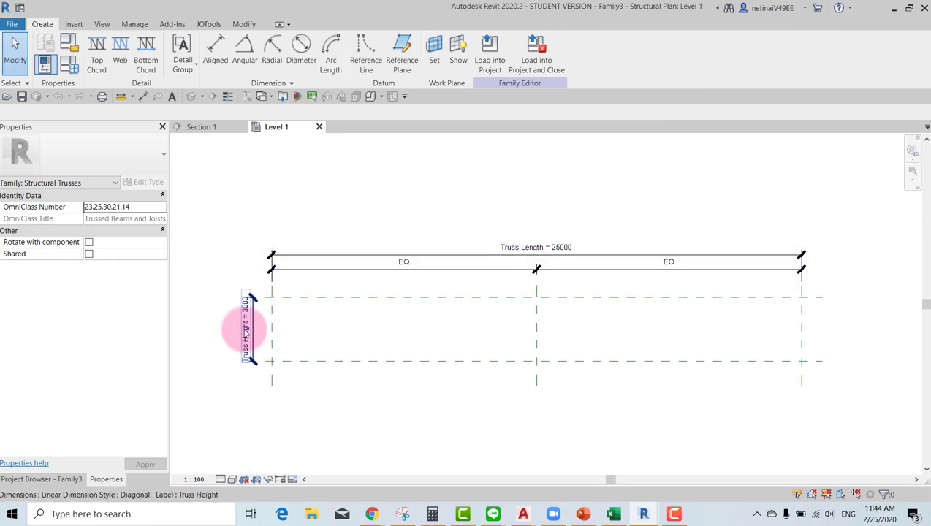
click(240, 328)
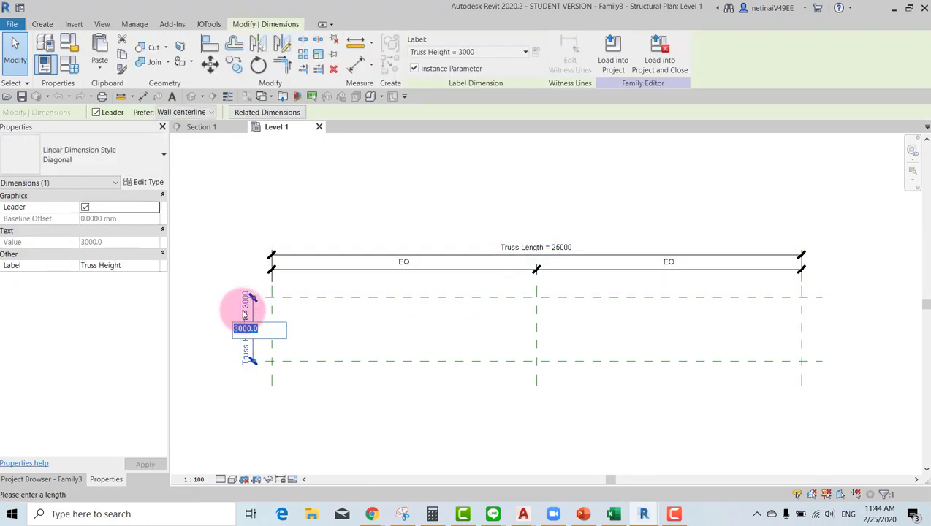
click(228, 333)
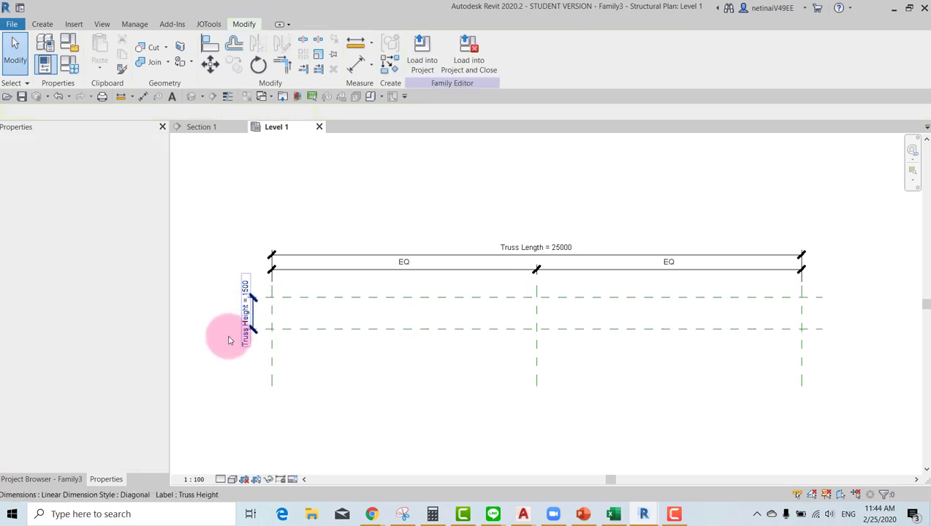
Set the plan view scale to 1:50
scroll(212, 351, up, 2)
click(192, 479)
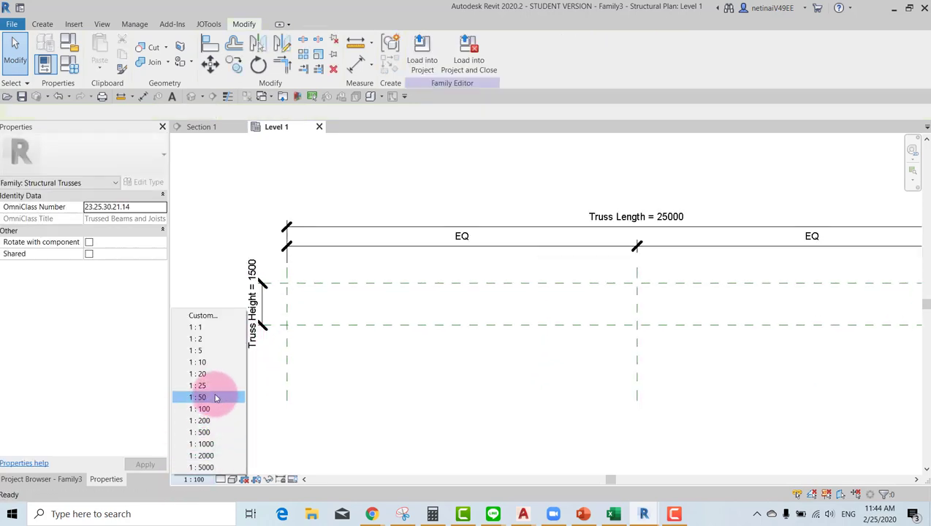
click(216, 398)
Start a top chord at the left reference-plane intersection
scroll(361, 314, up, 1)
click(43, 24)
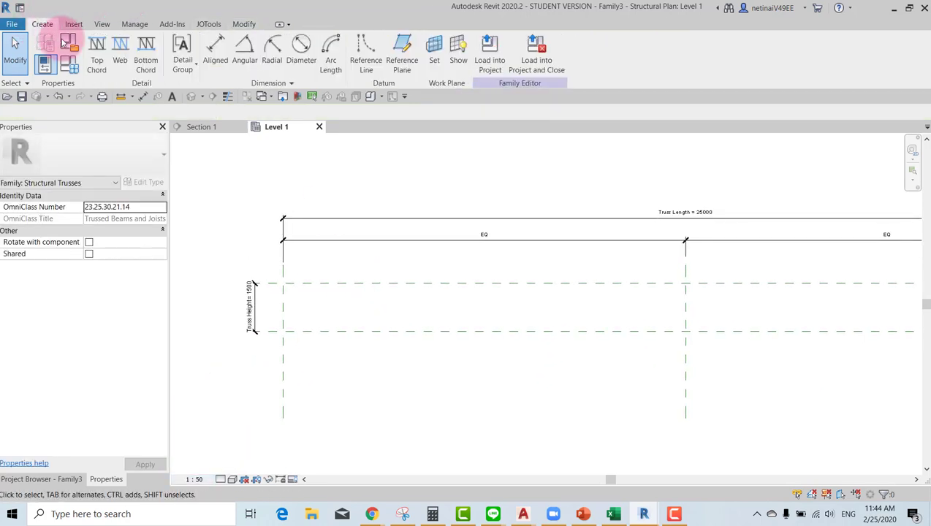
click(97, 57)
click(285, 284)
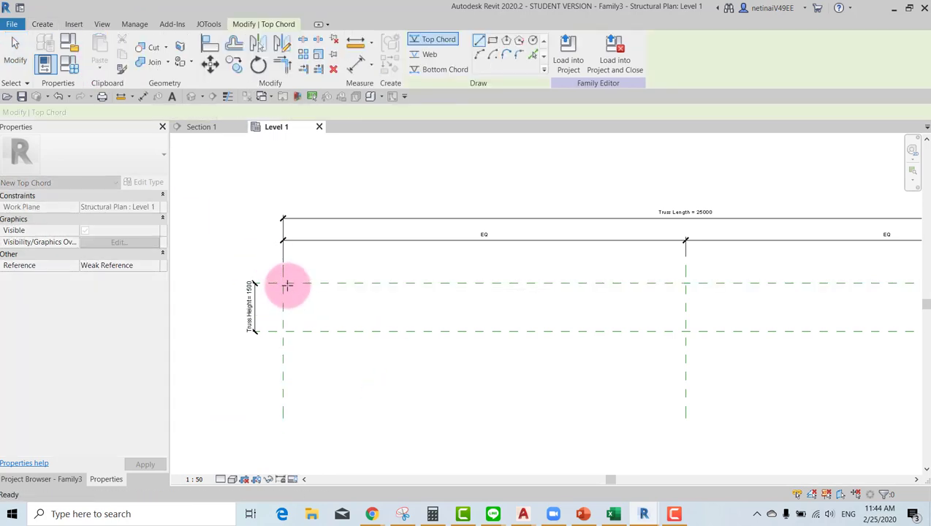
Finish the top chord at the right intersection and draw the full-length bottom chord
scroll(285, 284, down, 2)
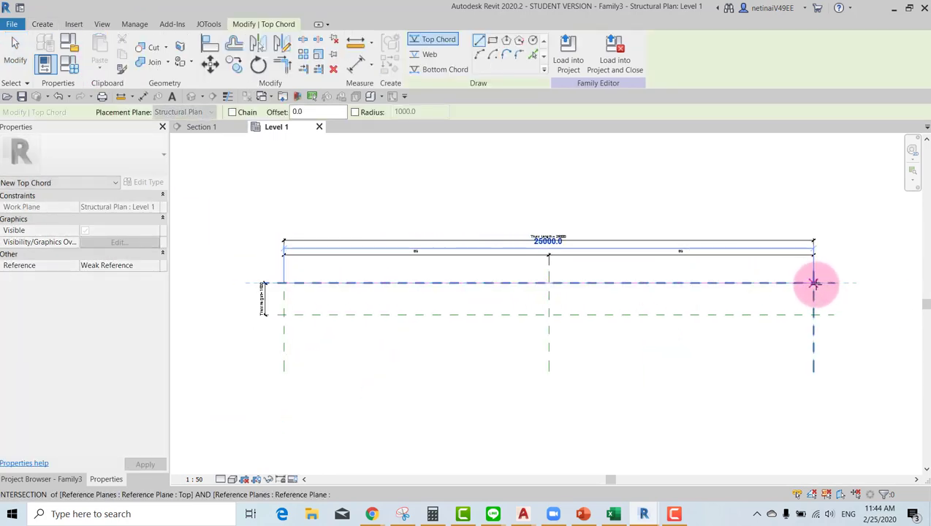
click(814, 283)
click(440, 69)
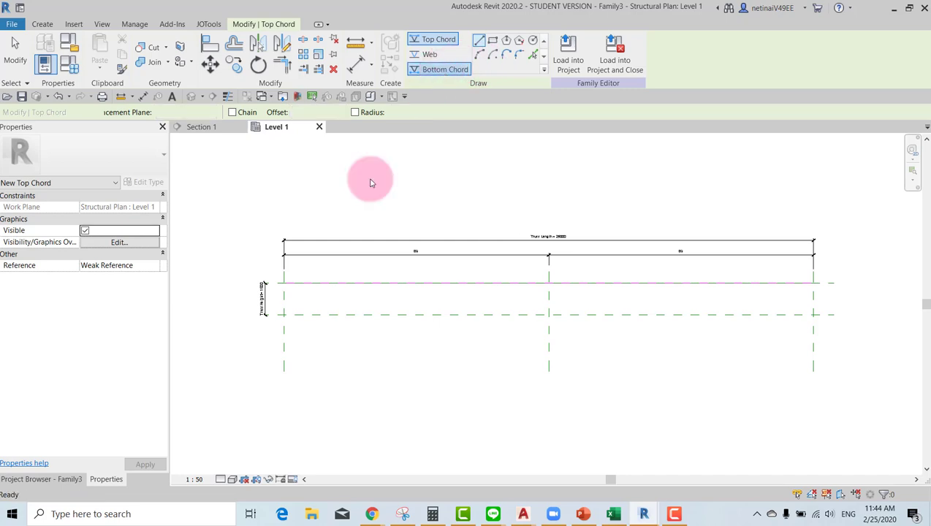
click(283, 315)
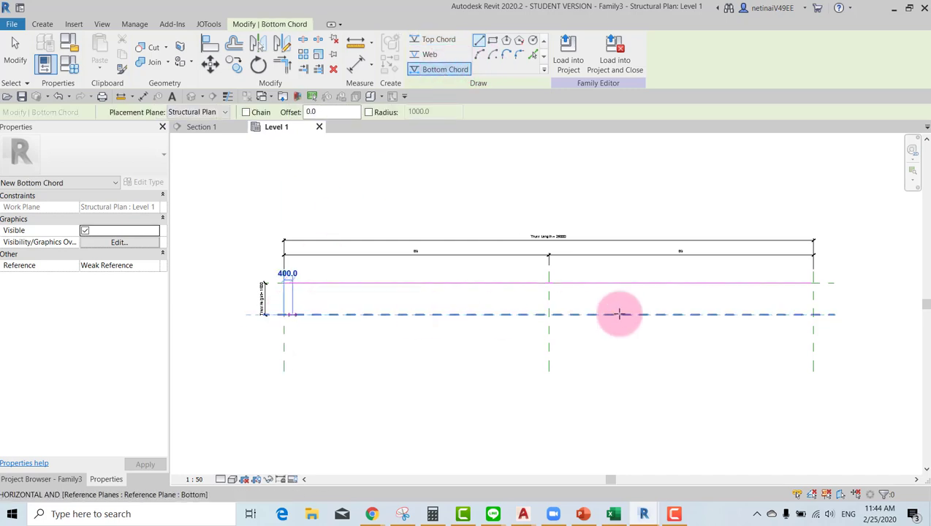
click(813, 314)
Draw a vertical web at the left end between top and bottom chords
scroll(260, 293, up, 2)
scroll(260, 292, up, 1)
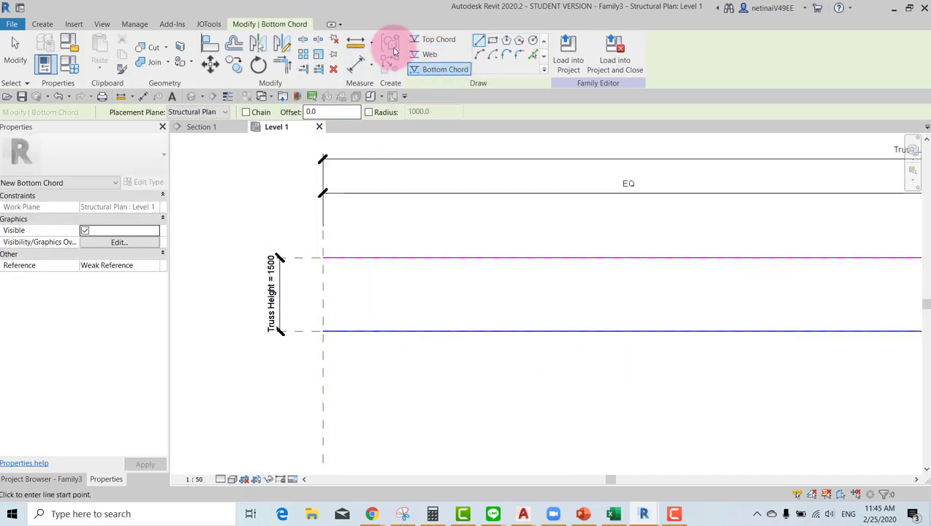
click(431, 56)
click(323, 257)
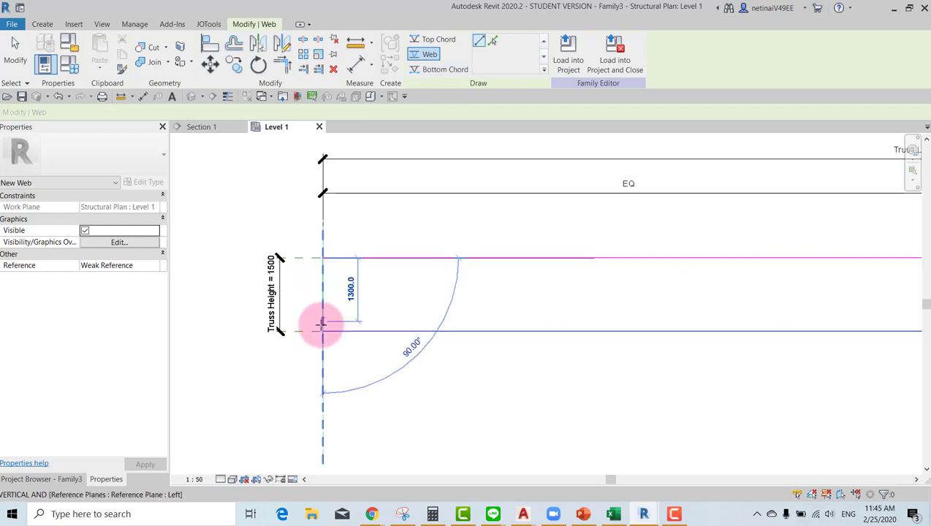
click(323, 331)
Draw a diagonal web from the top chord's left end down to the bottom chord
scroll(331, 277, up, 1)
click(324, 243)
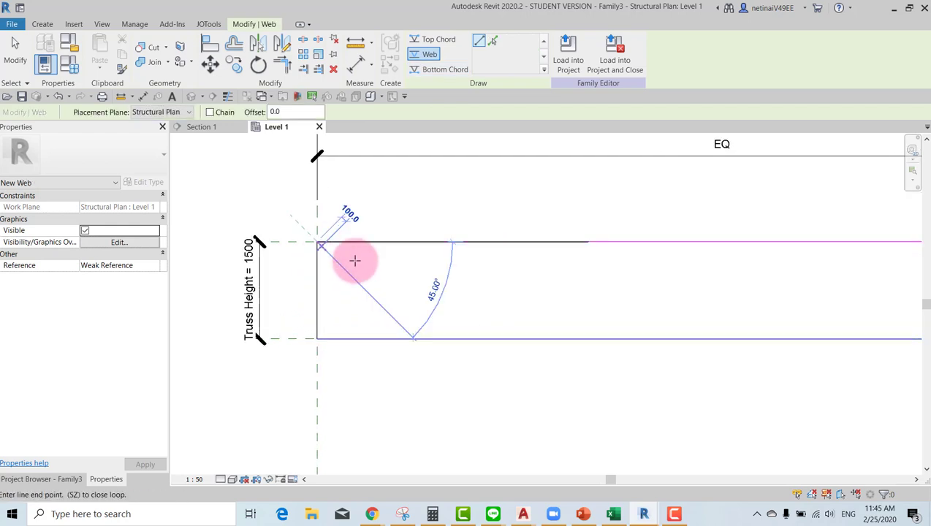
key(Escape)
key(Escape)
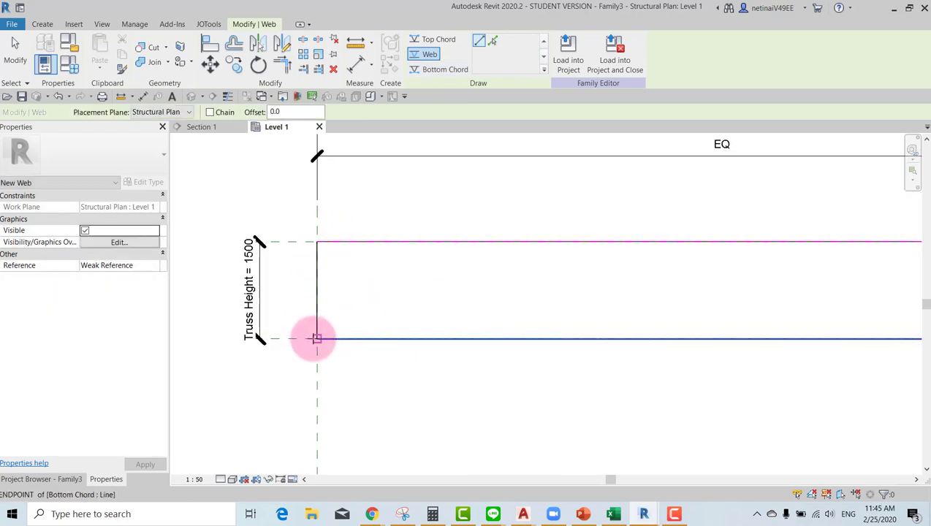
click(317, 338)
key(Escape)
click(317, 241)
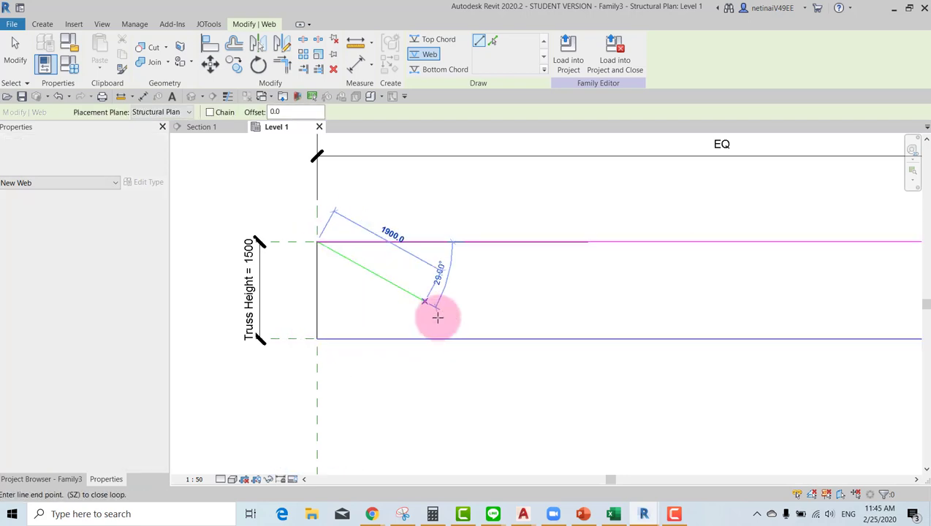
click(436, 337)
key(Escape)
scroll(393, 281, down, 1)
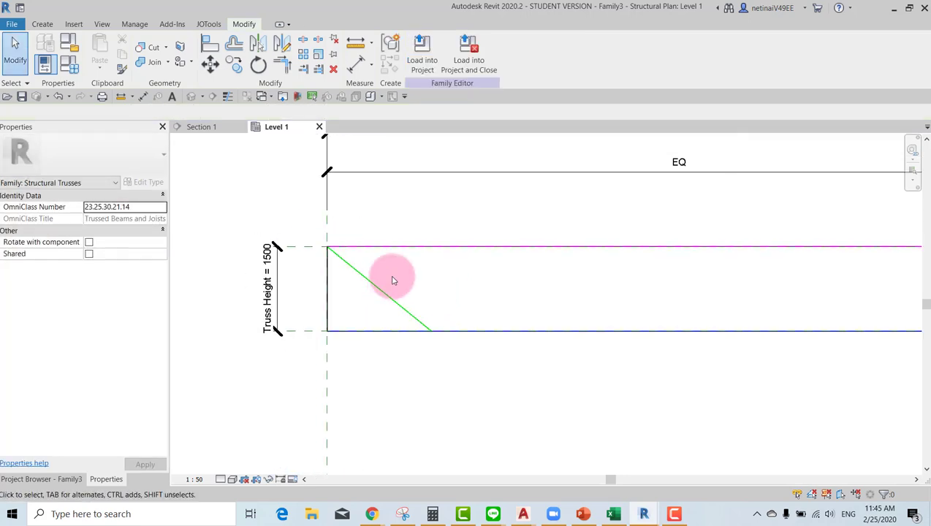
Array the left vertical and diagonal web pair into 4 copies along the truss with AR
key(d)
key(i)
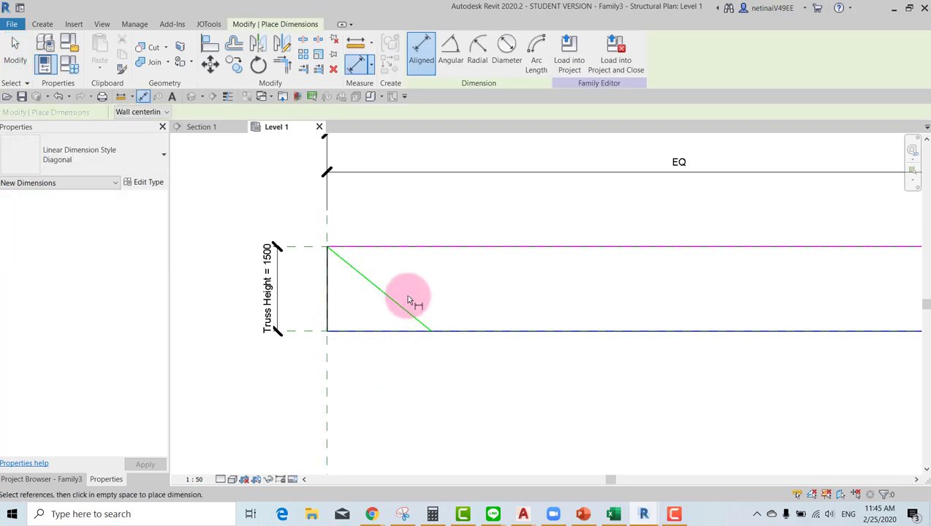
key(Escape)
click(350, 288)
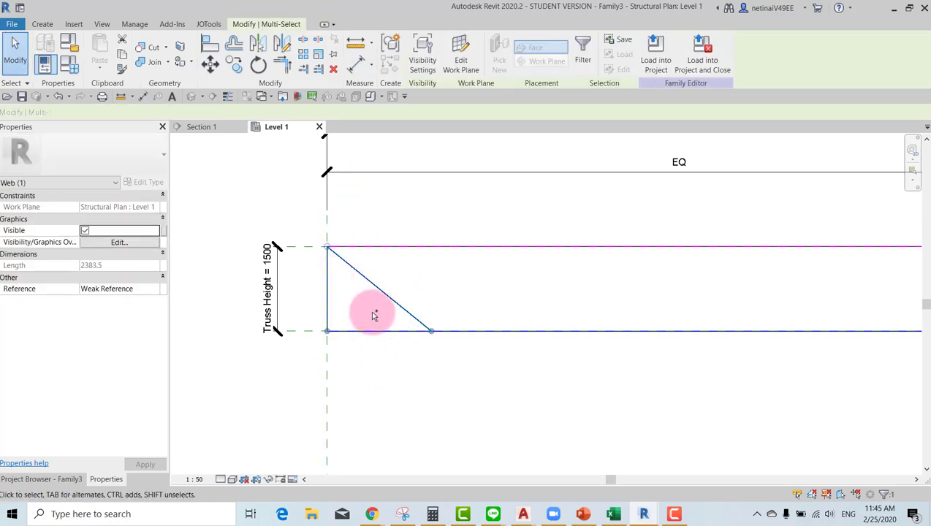
key(a)
key(r)
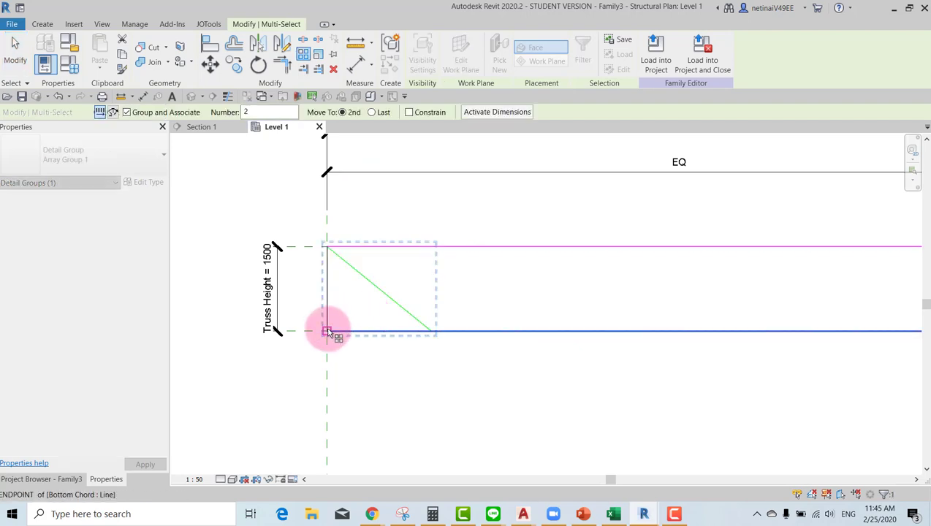
click(327, 331)
scroll(386, 332, down, 2)
click(502, 332)
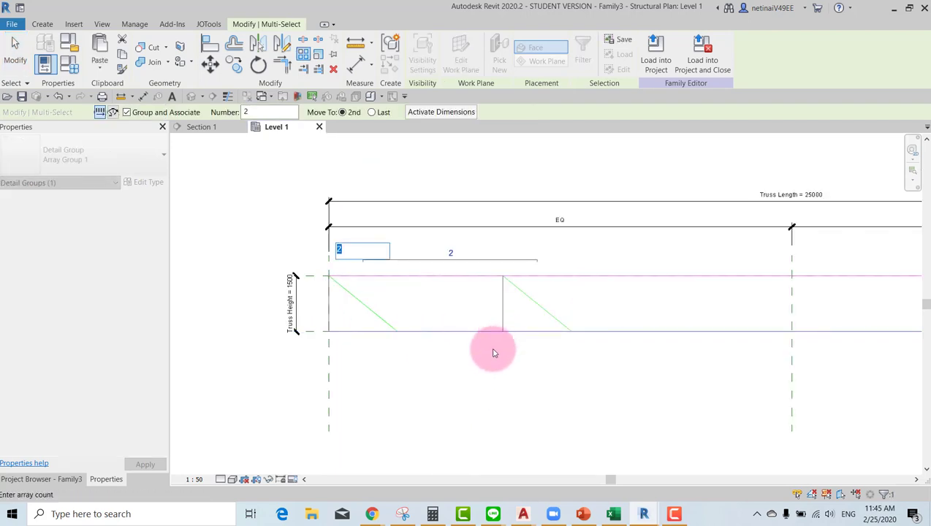
key(Return)
key(Escape)
Select the first web array group and its count dimension
scroll(447, 307, down, 2)
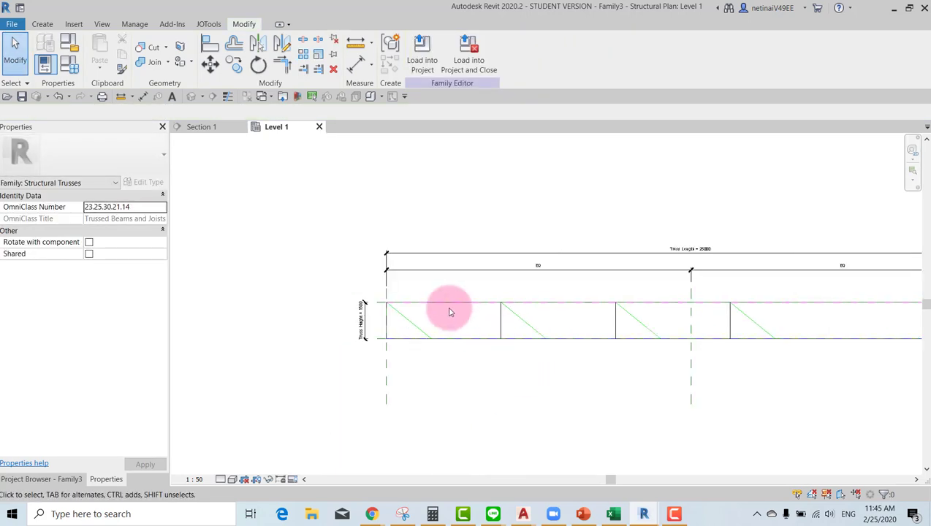
scroll(398, 323, up, 2)
click(388, 315)
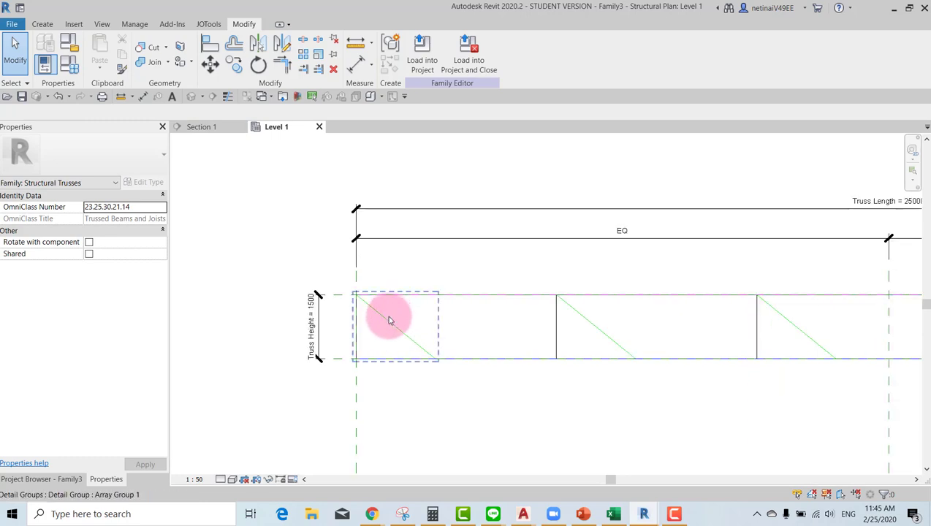
click(650, 276)
middle_drag(653, 272, 571, 254)
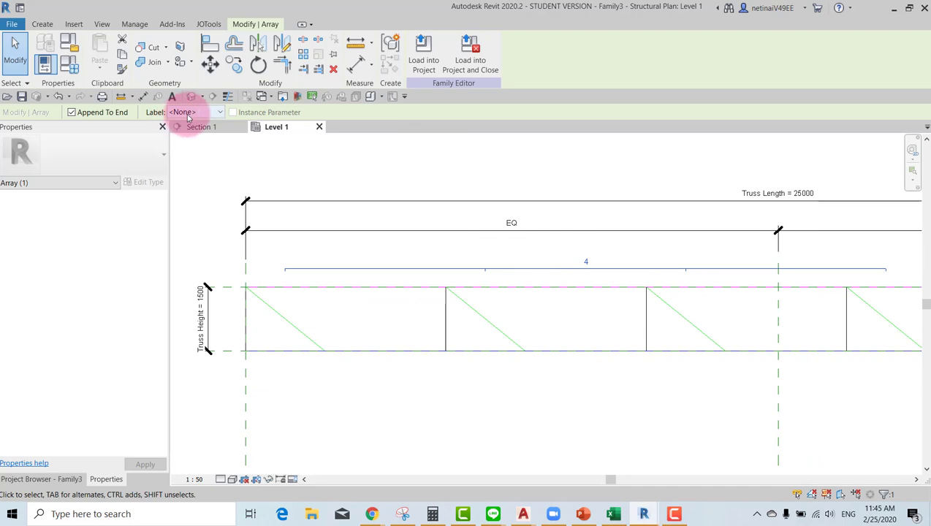
Label the array count with a new instance parameter named 'No of Panel'
click(192, 134)
text(No of Panel)
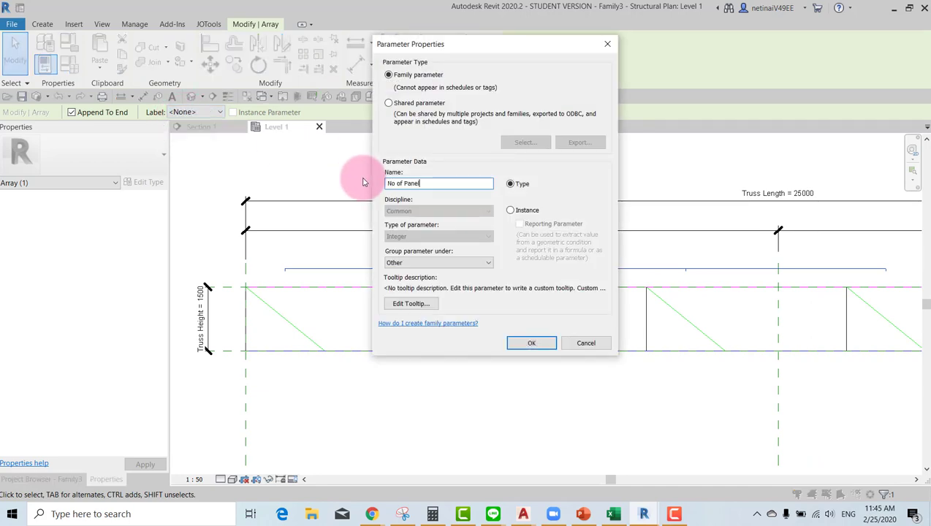
click(511, 211)
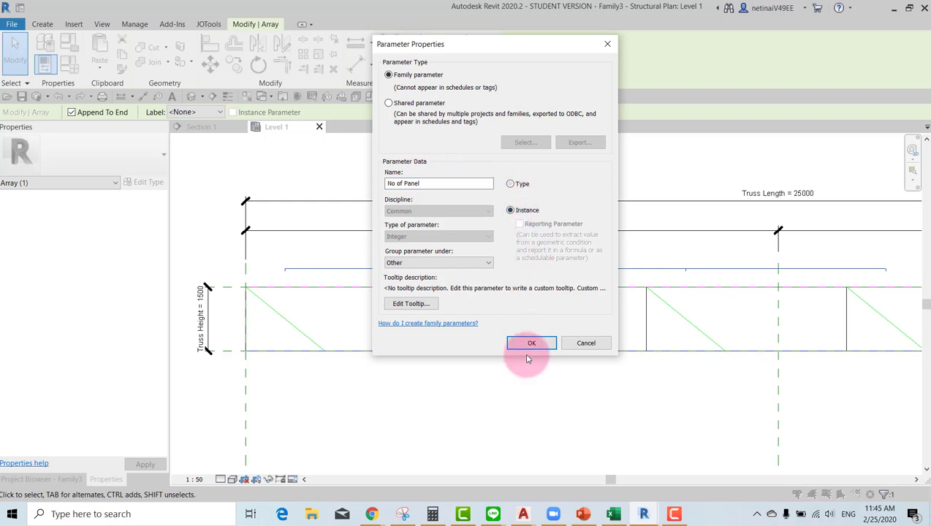
click(532, 344)
click(493, 364)
scroll(429, 364, down, 2)
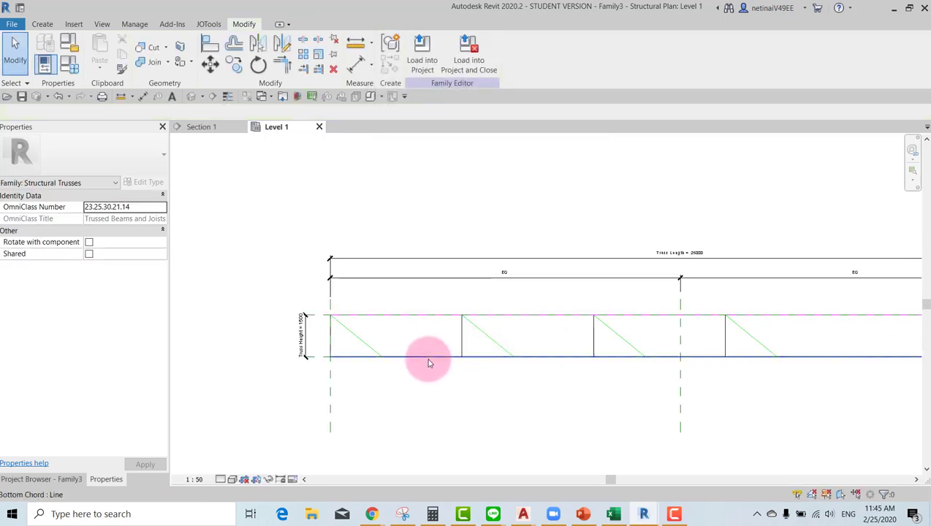
scroll(318, 337, up, 3)
scroll(318, 336, down, 1)
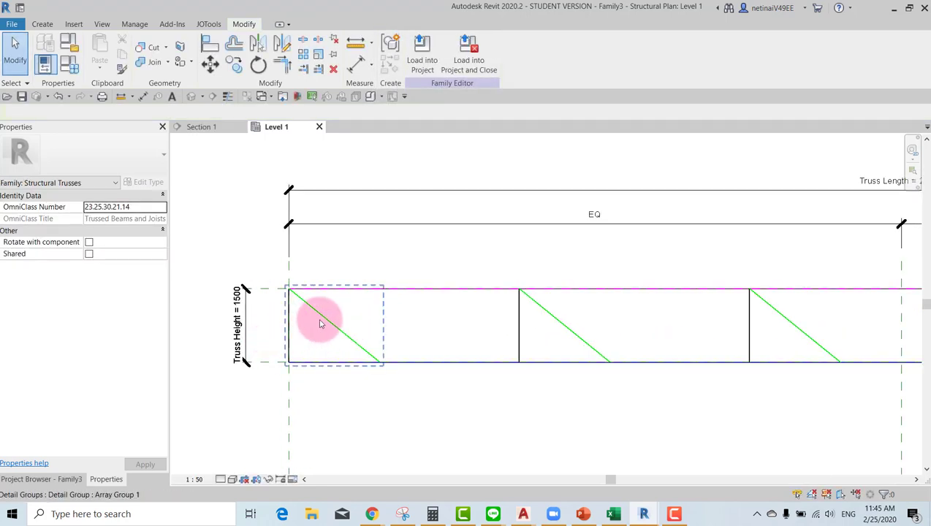
middle_drag(319, 324, 443, 326)
scroll(357, 302, up, 2)
scroll(413, 336, up, 1)
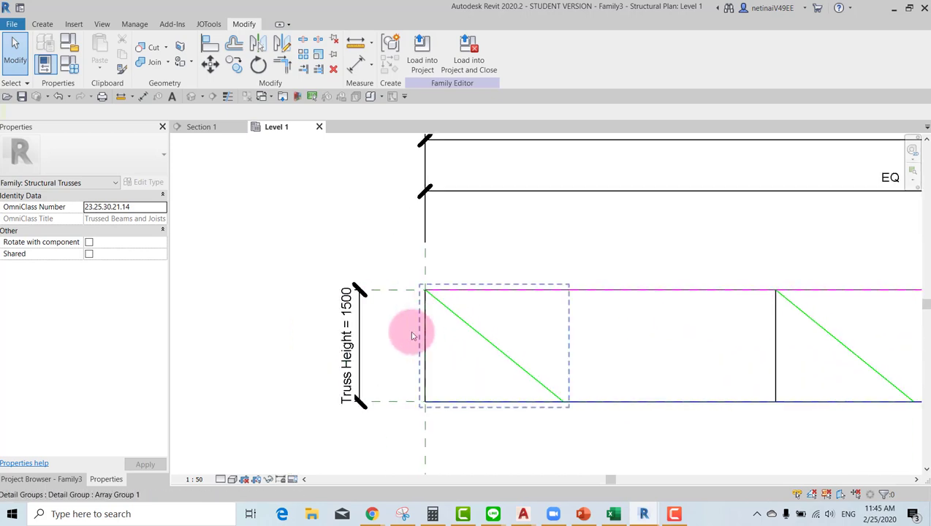
scroll(428, 327, down, 2)
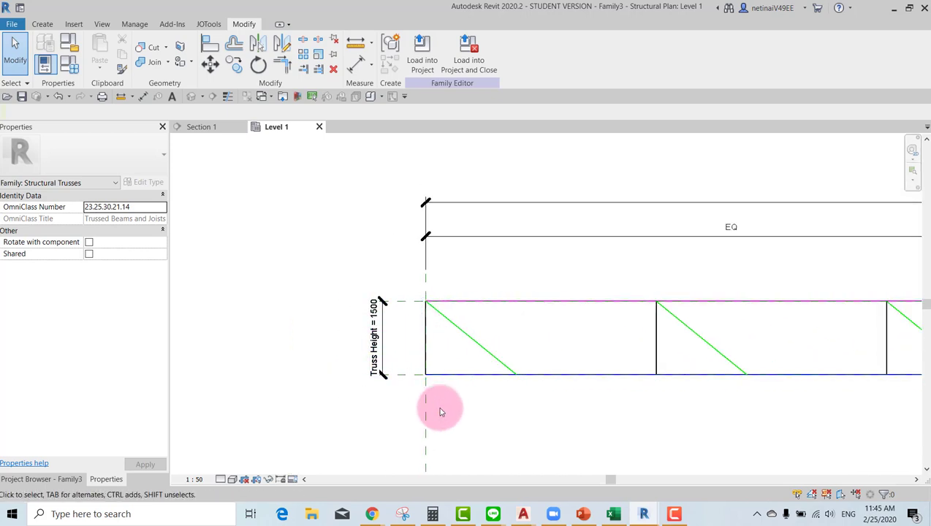
Edit the web group and move its 1500 height dimension left of the vertical web
double_click(456, 333)
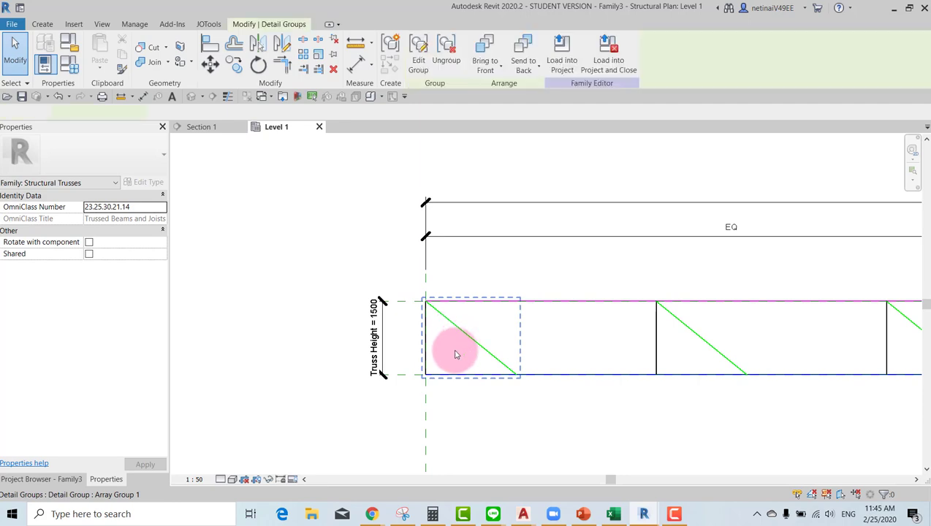
scroll(423, 334, up, 1)
click(433, 339)
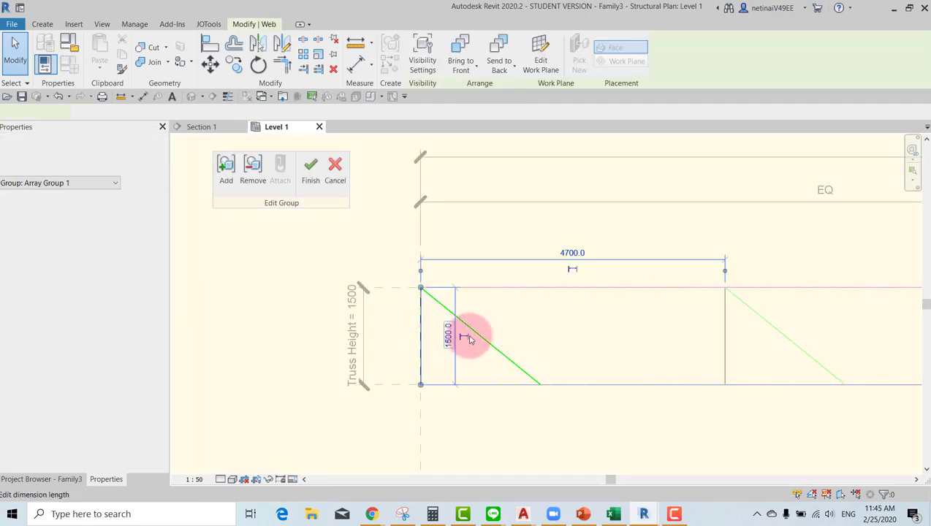
scroll(473, 330, up, 1)
key(Escape)
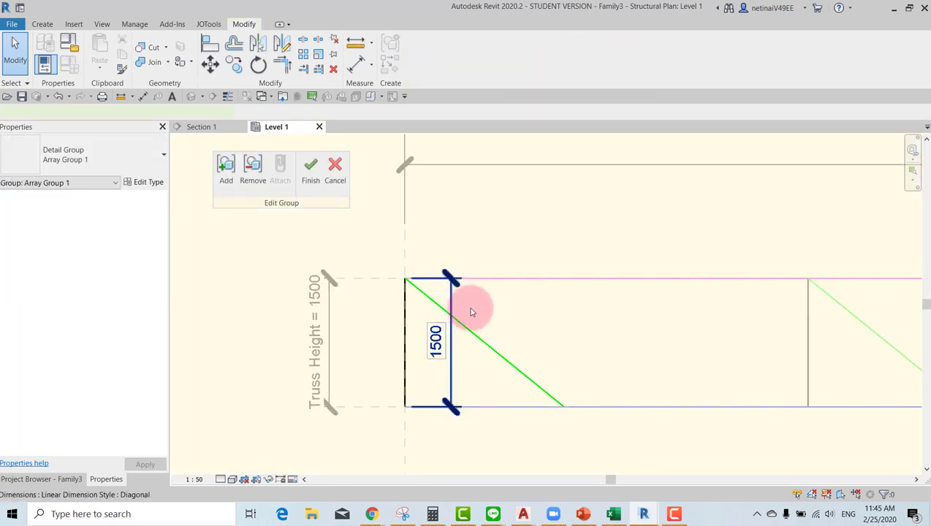
click(451, 312)
drag(453, 312, 381, 303)
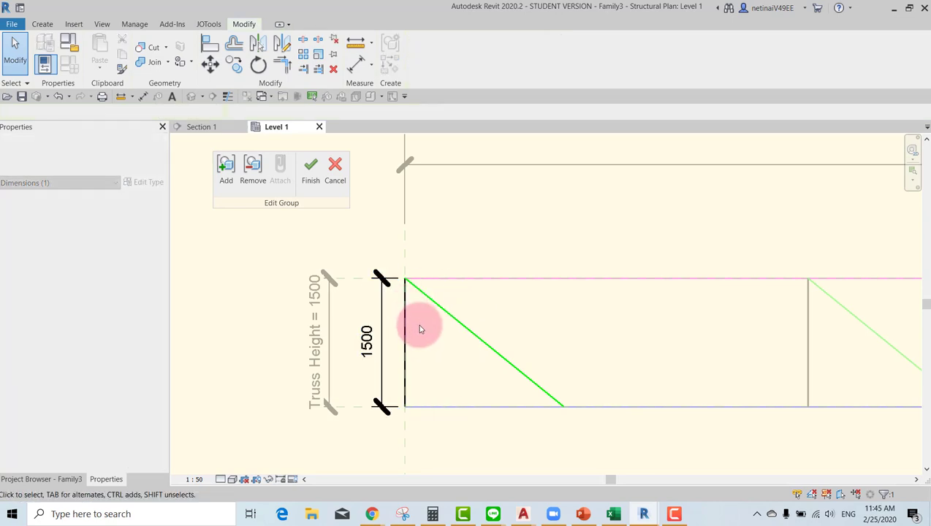
click(407, 328)
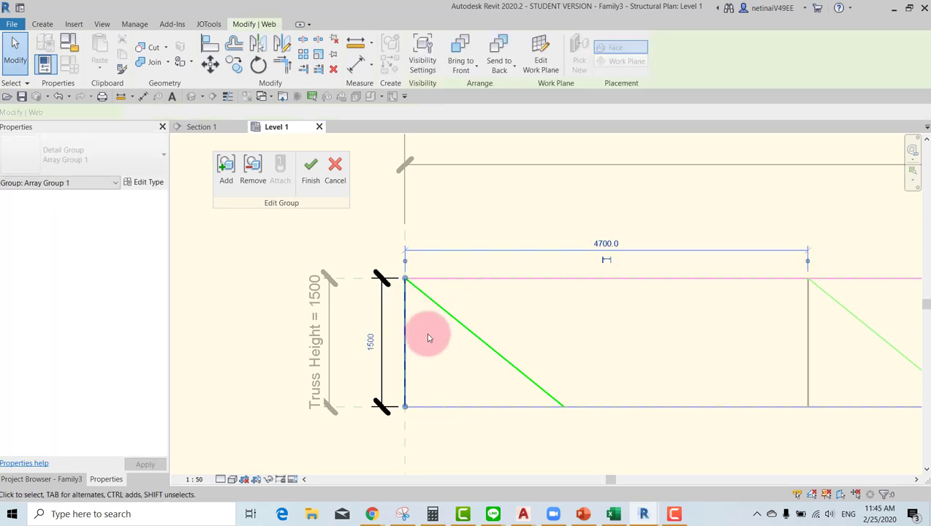
click(369, 316)
key(Escape)
Label the 1500 dimension with Truss Height and finish editing the group
scroll(387, 315, up, 2)
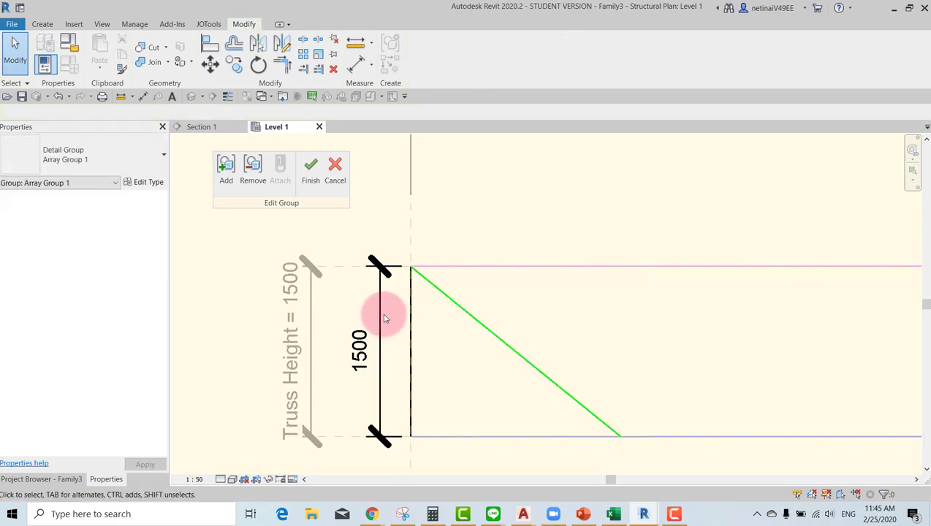
scroll(417, 334, down, 1)
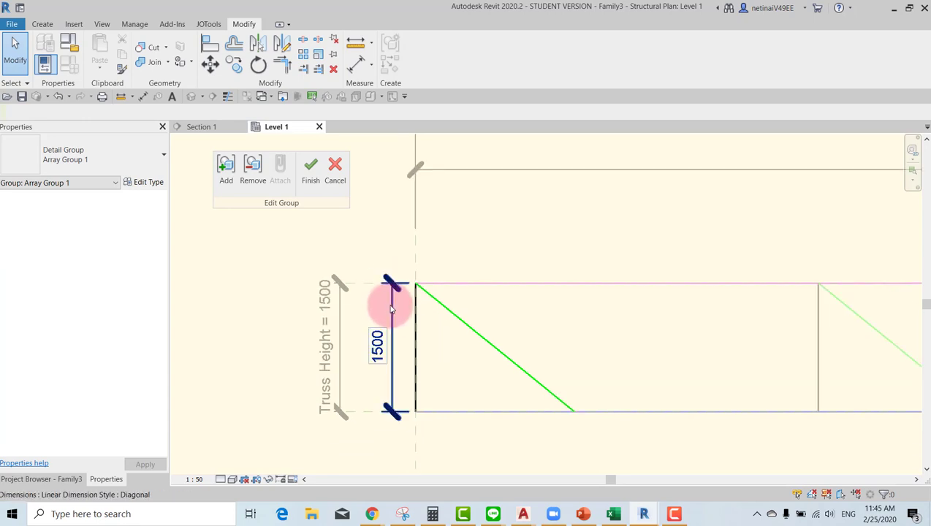
click(390, 310)
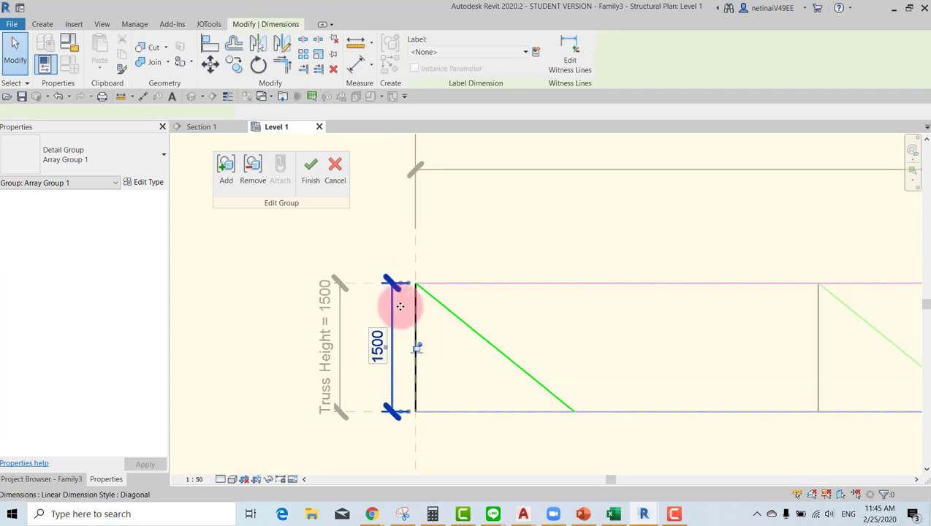
click(474, 52)
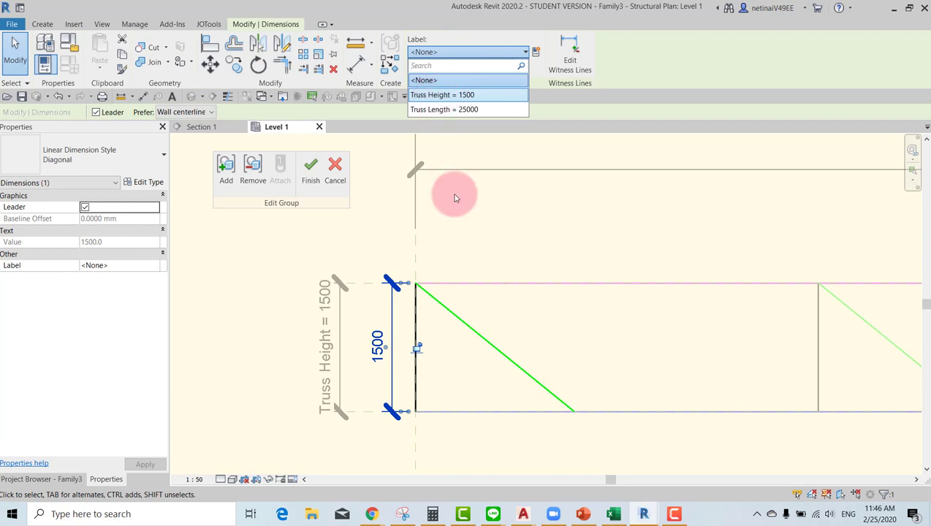
click(312, 170)
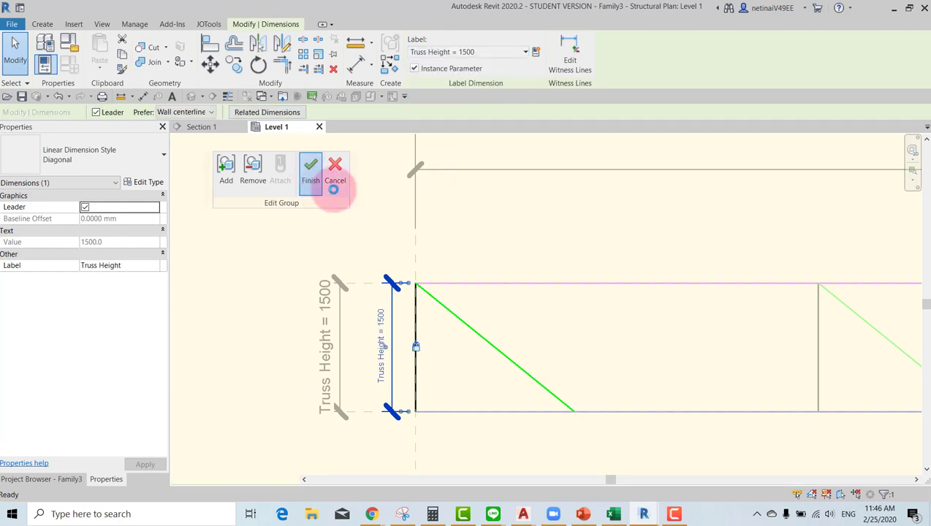
click(418, 244)
scroll(418, 243, down, 2)
Set the Truss Height dimension value to 2000
scroll(592, 337, down, 1)
scroll(677, 373, up, 2)
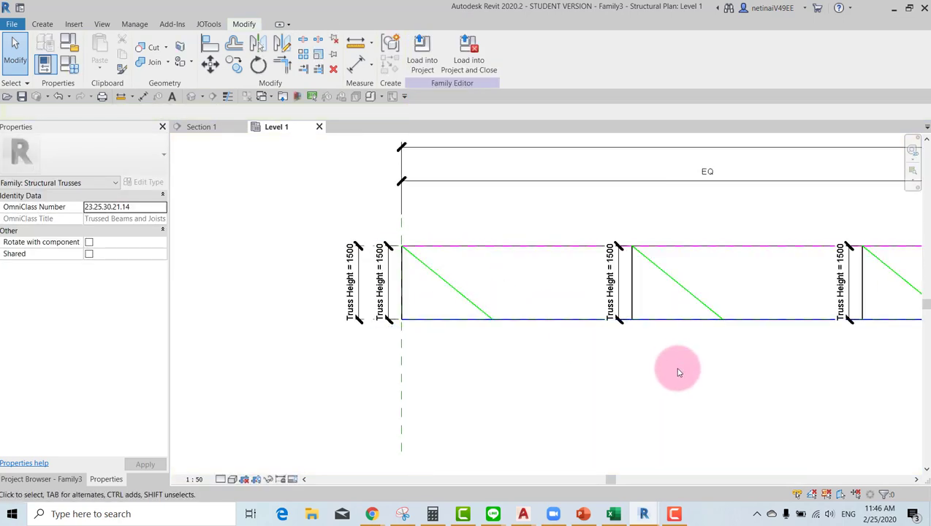
scroll(678, 373, down, 2)
scroll(519, 378, down, 1)
scroll(431, 322, up, 1)
scroll(457, 363, up, 2)
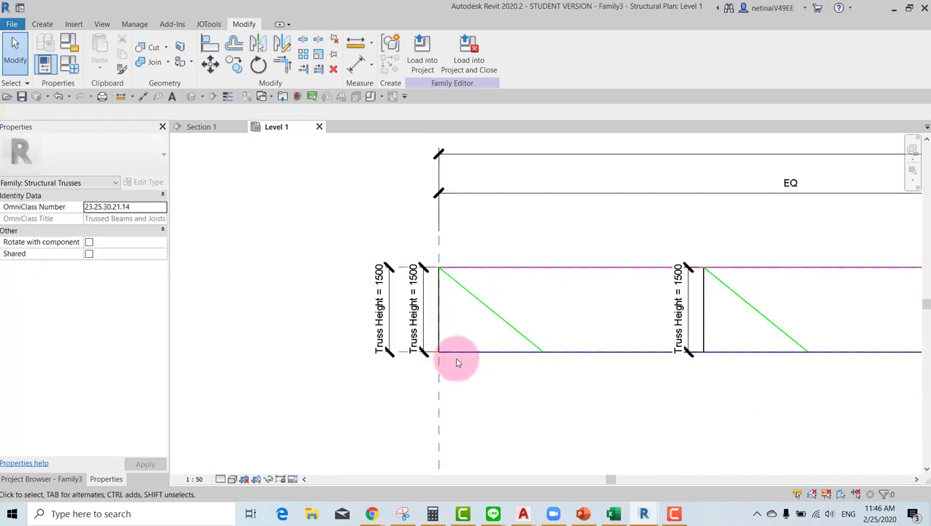
click(378, 302)
text(2000)
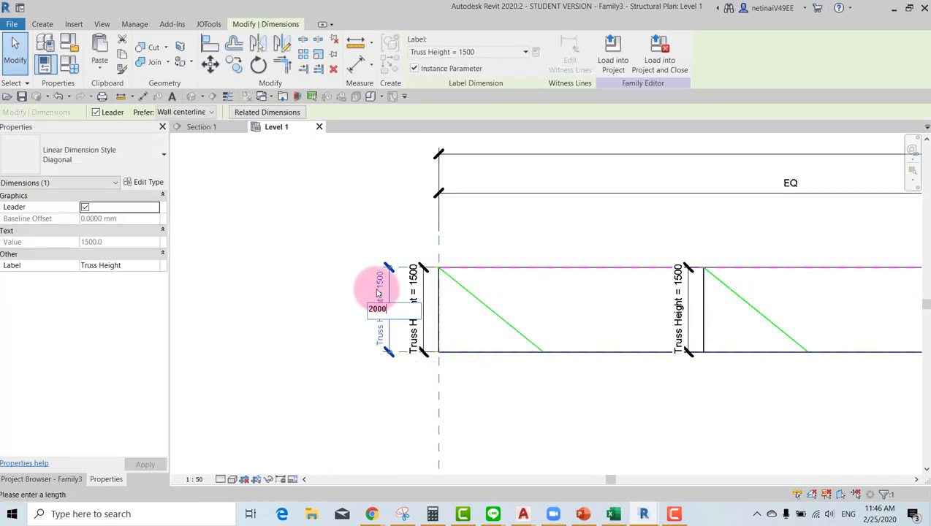
key(Return)
key(Escape)
Select the first truss panel group to check its updated 2000 height, then deselect it
scroll(416, 316, down, 3)
scroll(413, 370, up, 2)
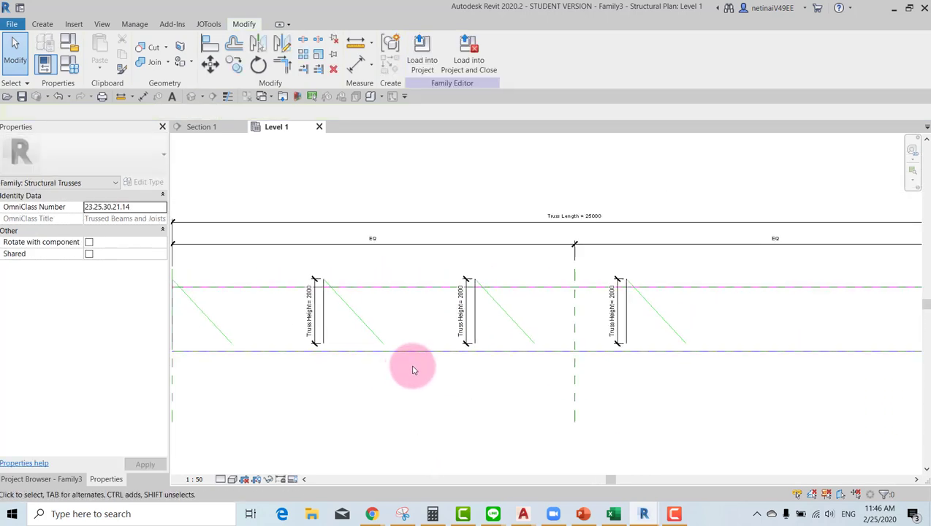
scroll(512, 388, down, 1)
scroll(342, 317, up, 2)
scroll(397, 339, up, 1)
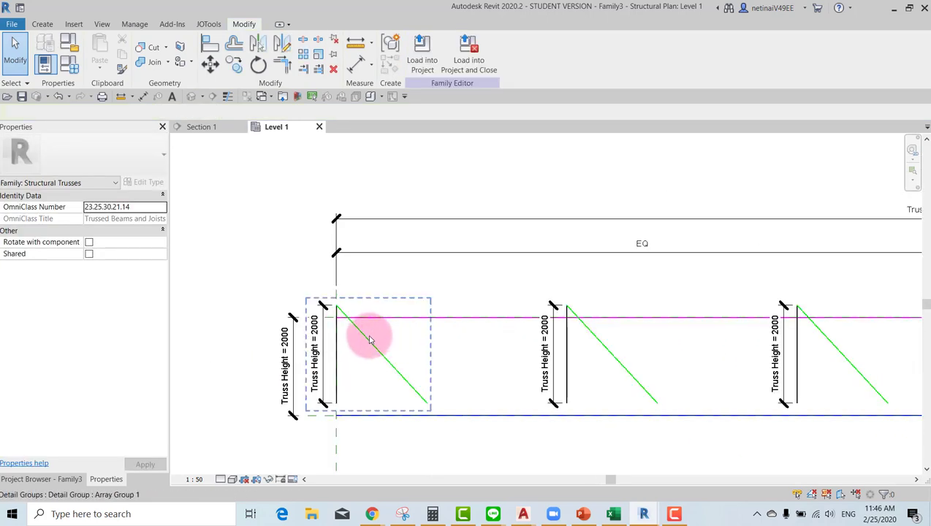
click(370, 339)
scroll(353, 412, up, 2)
middle_drag(369, 430, 454, 394)
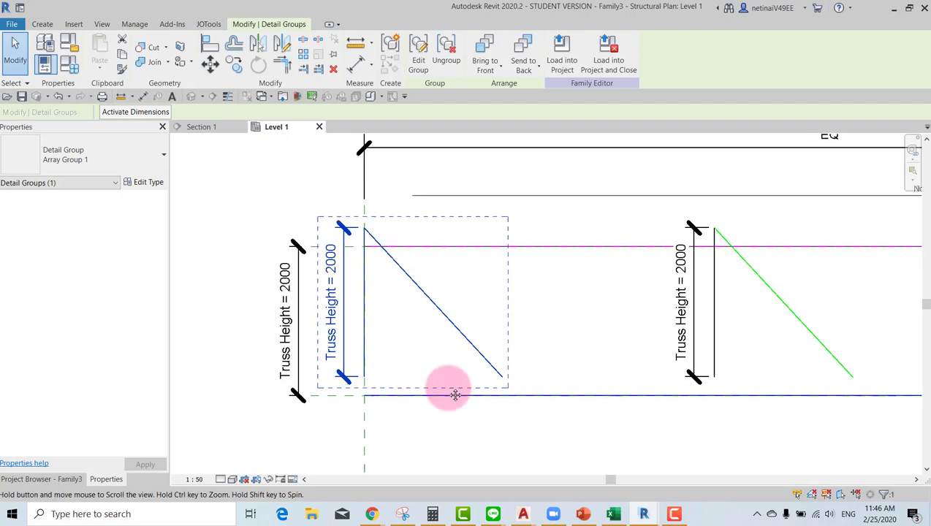
key(Escape)
scroll(364, 266, up, 1)
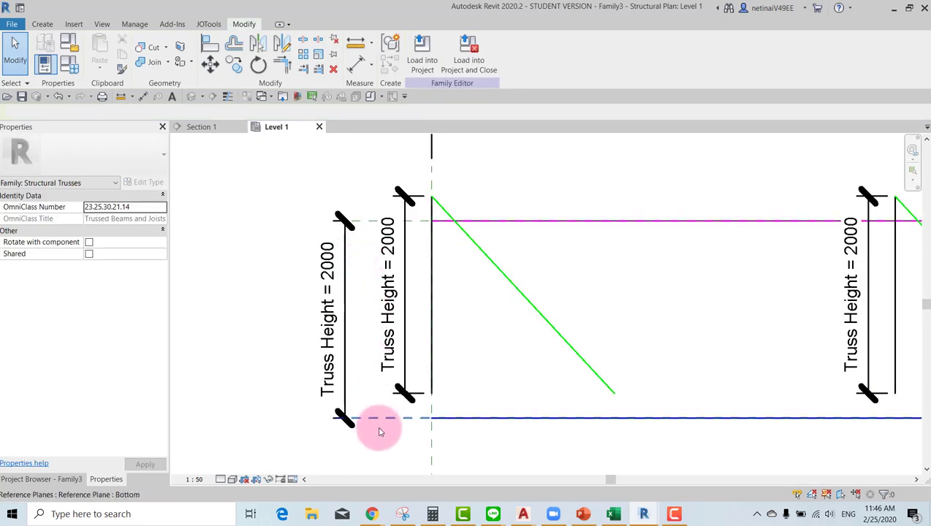
Align the first web panel's bottom to the bottom reference plane and lock it
key(a)
key(l)
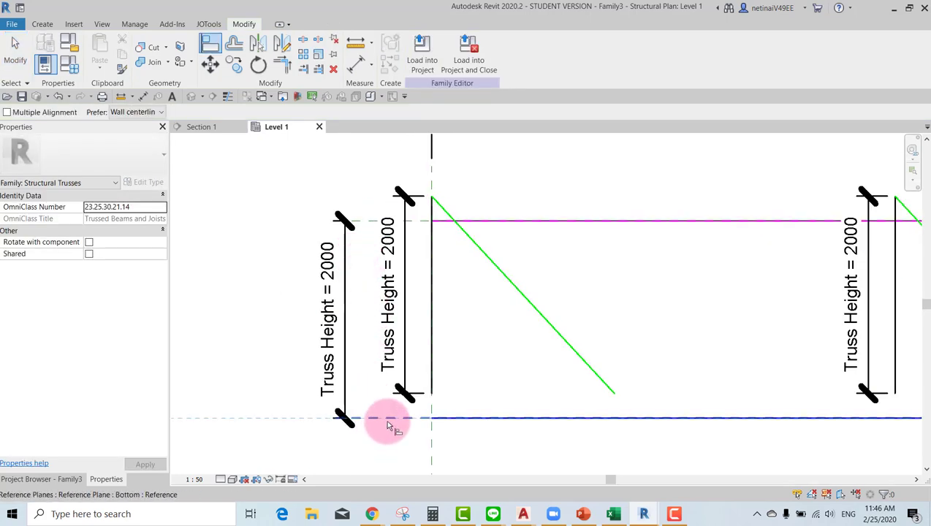
click(393, 420)
click(431, 398)
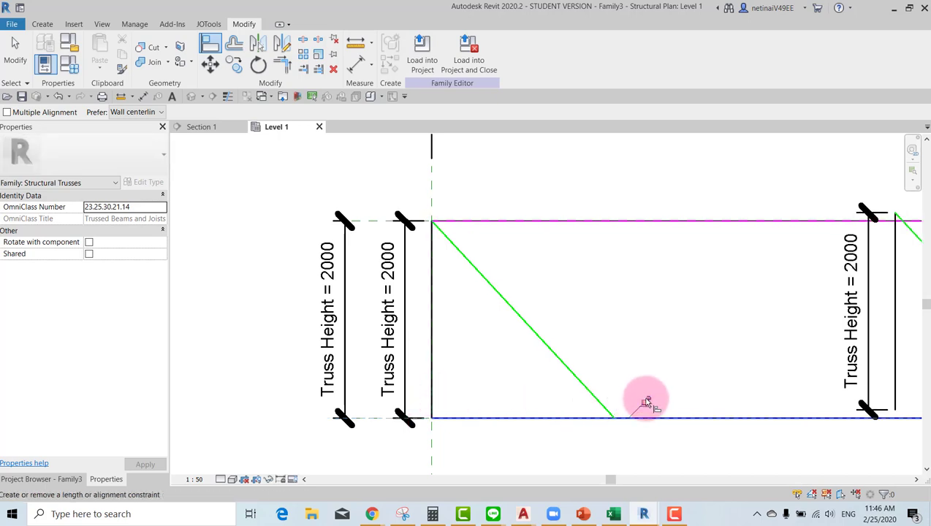
scroll(461, 284, down, 1)
scroll(453, 343, down, 2)
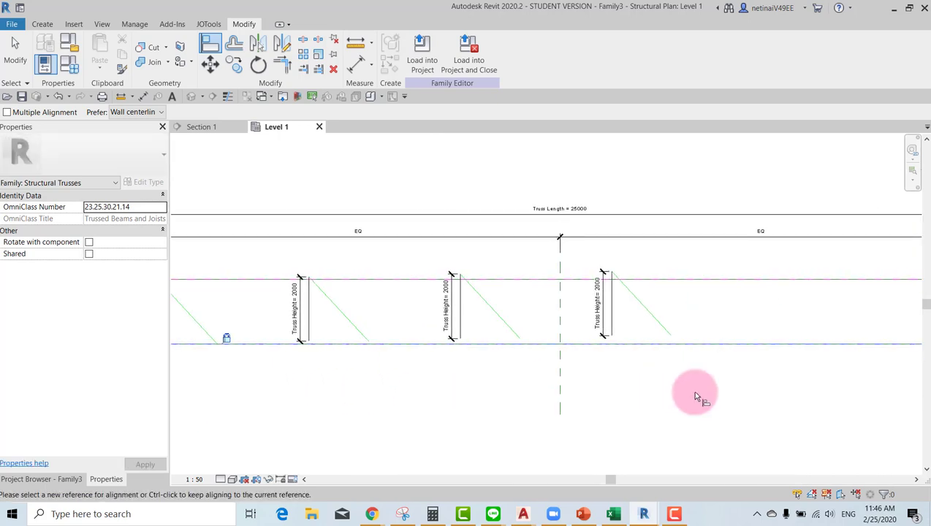
middle_drag(472, 361, 176, 365)
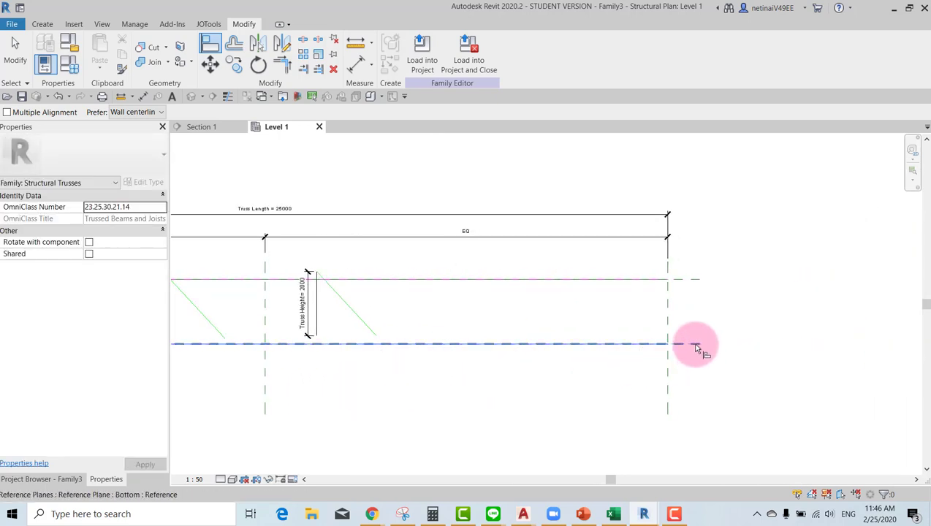
scroll(364, 332, up, 1)
scroll(286, 340, up, 3)
scroll(271, 332, up, 1)
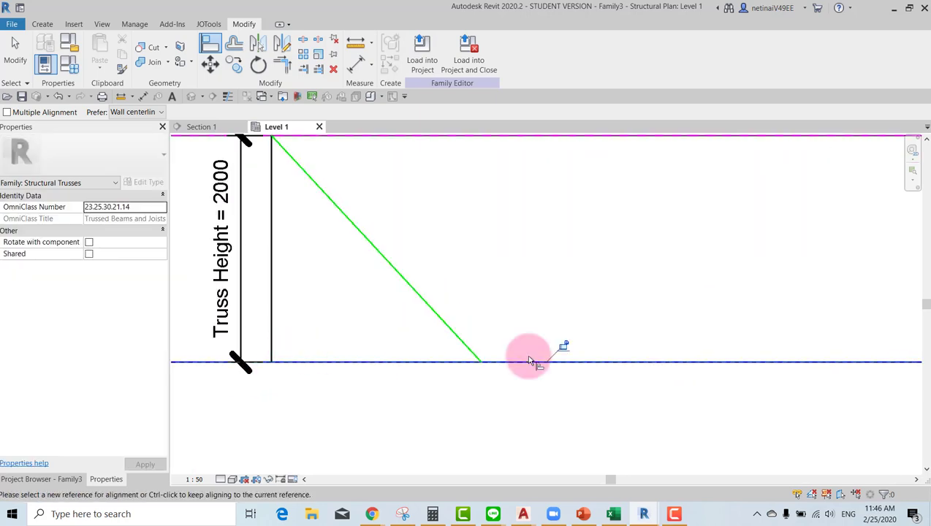
scroll(621, 337, down, 2)
scroll(512, 350, down, 2)
key(Escape)
key(Escape)
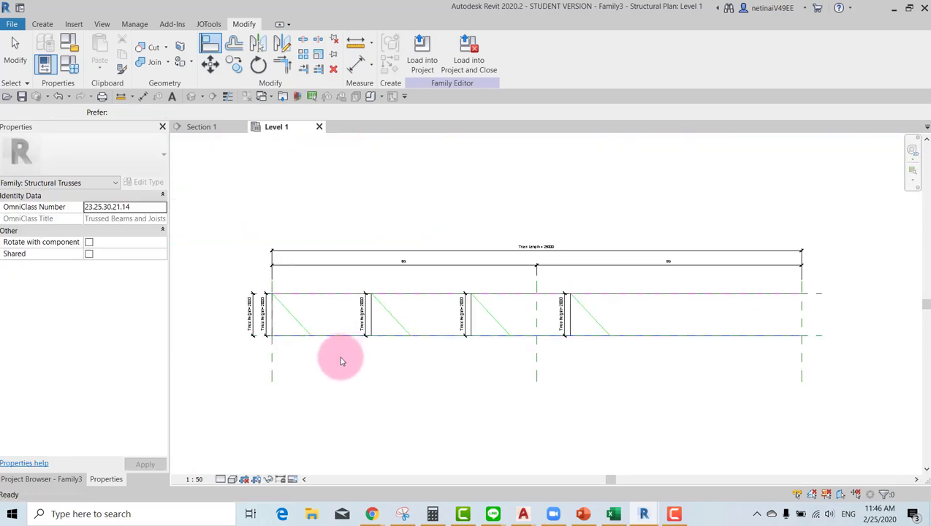
scroll(339, 361, up, 1)
scroll(387, 343, up, 2)
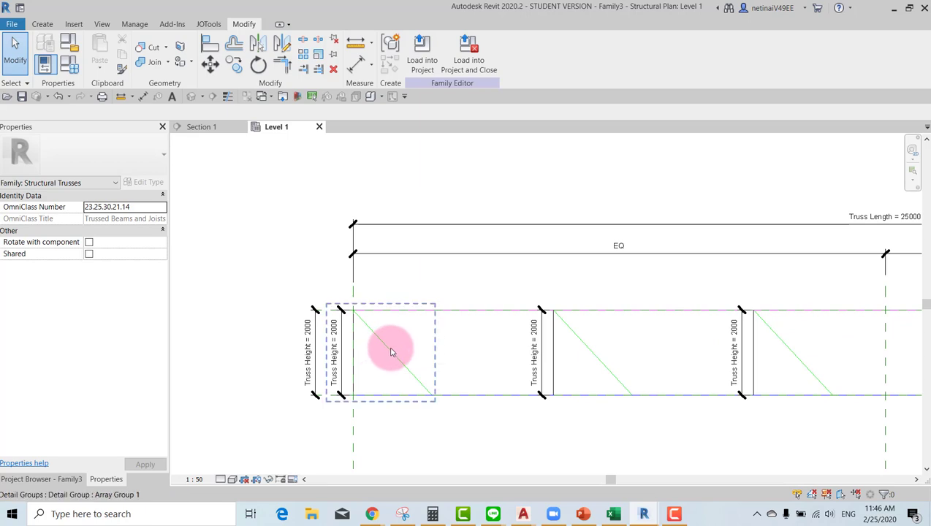
Align the first web panel to the truss's left reference plane
click(390, 353)
key(Escape)
scroll(359, 373, up, 2)
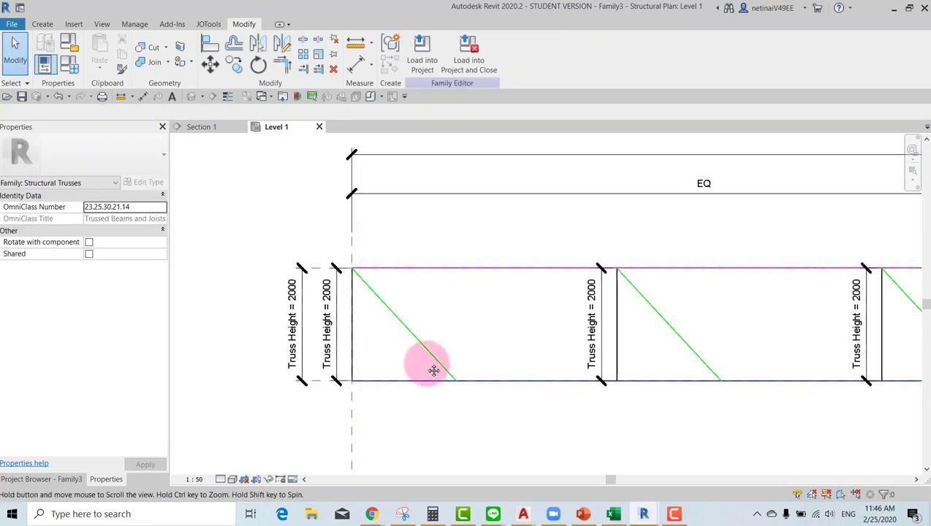
middle_drag(434, 371, 434, 341)
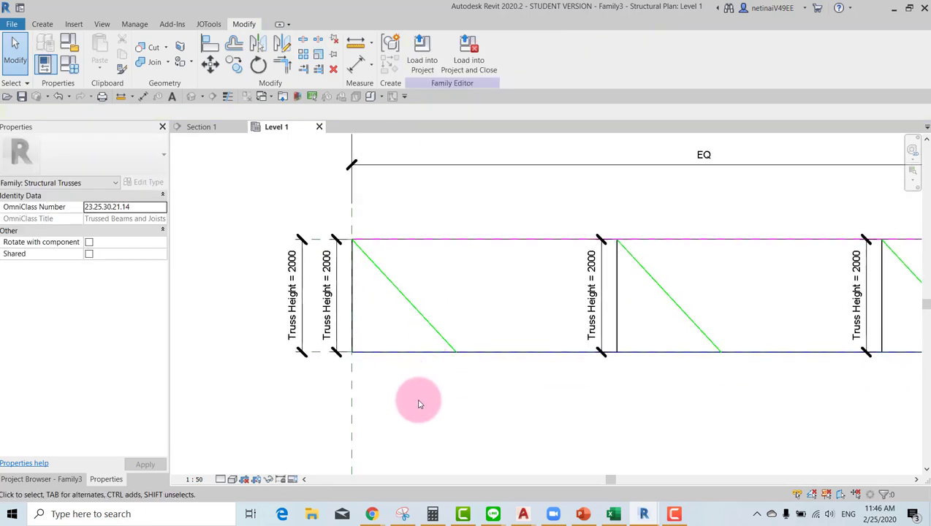
click(358, 401)
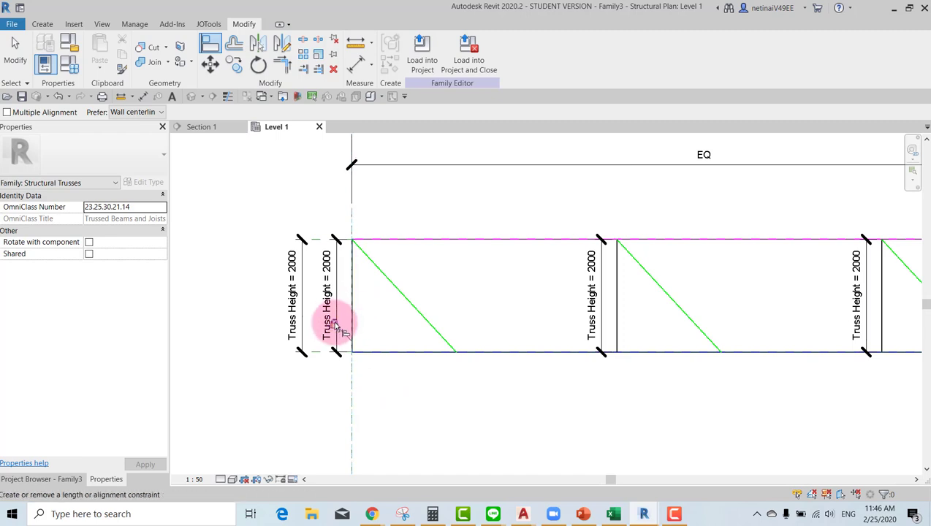
scroll(364, 394, down, 3)
scroll(364, 395, down, 2)
key(Escape)
key(Escape)
Change the Truss Length dimension to 20000
click(614, 292)
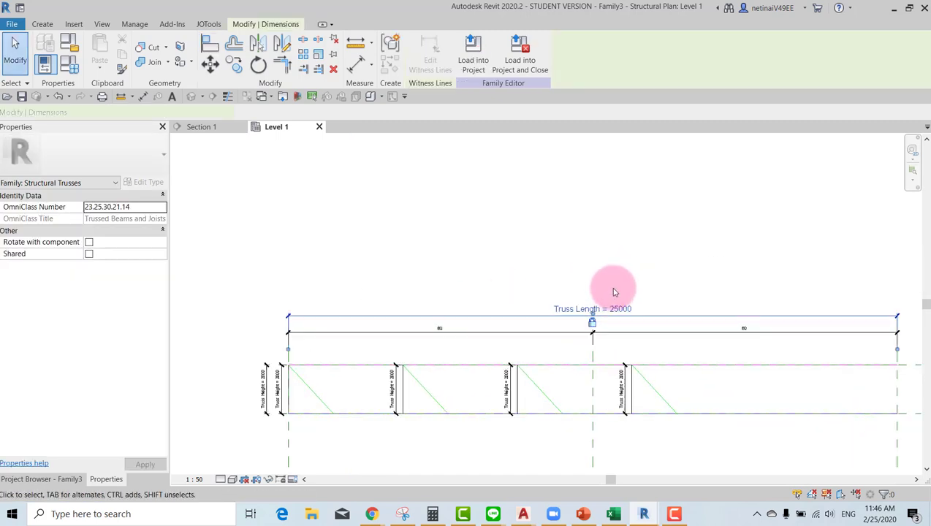
click(621, 305)
text(2)
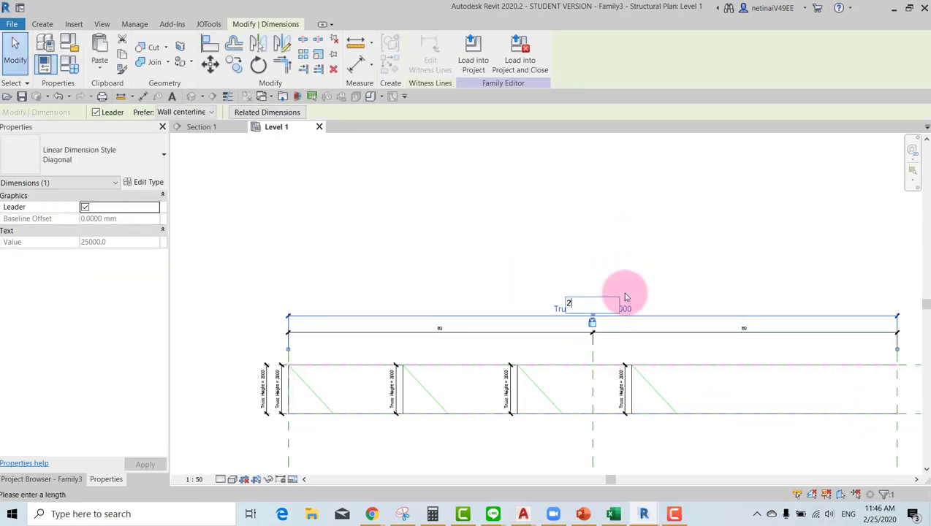
text(0000)
key(Return)
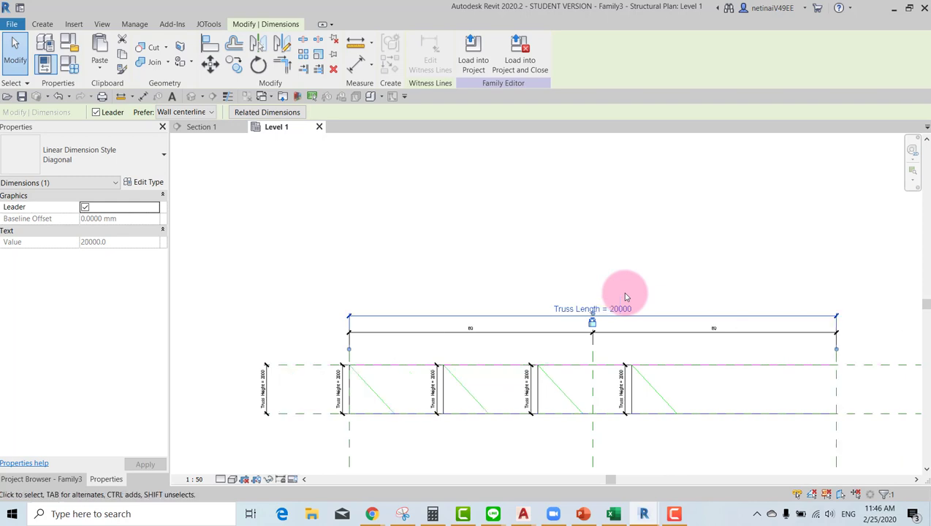
drag(589, 362, 530, 410)
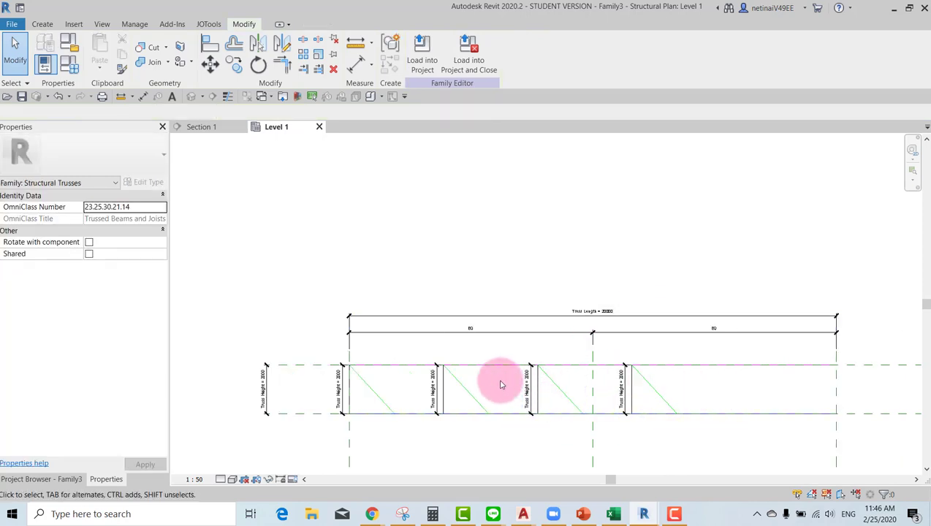
scroll(499, 379, down, 1)
scroll(326, 399, up, 2)
Set the Truss Height to 15000, then correct it back to 1500
click(301, 365)
click(297, 369)
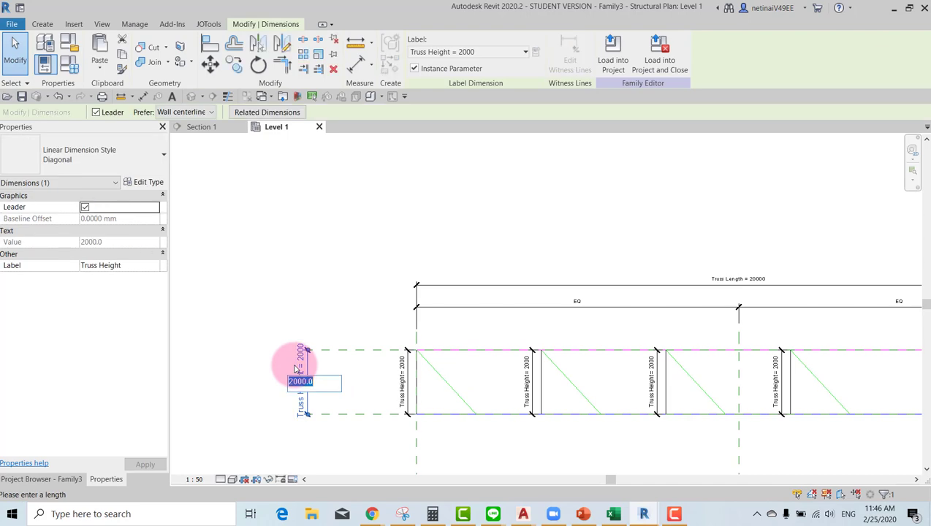
text(15000)
key(Return)
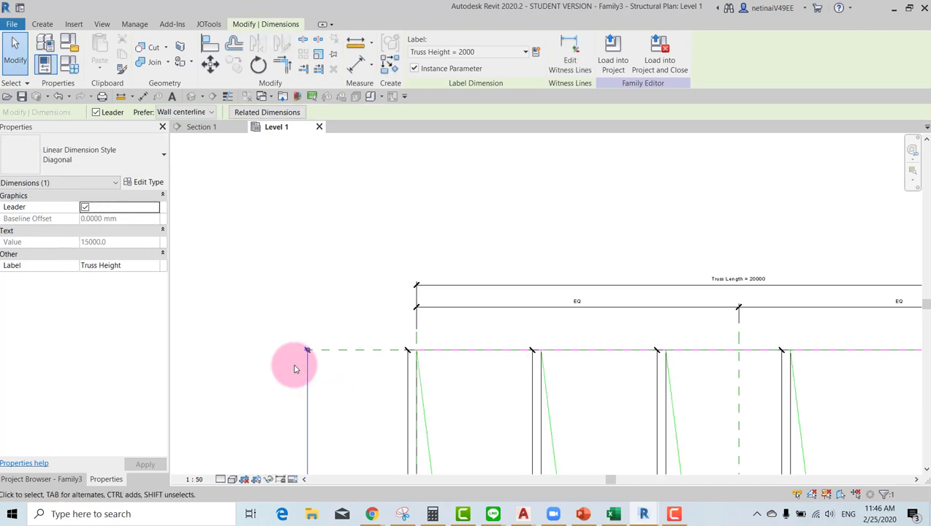
scroll(586, 256, down, 2)
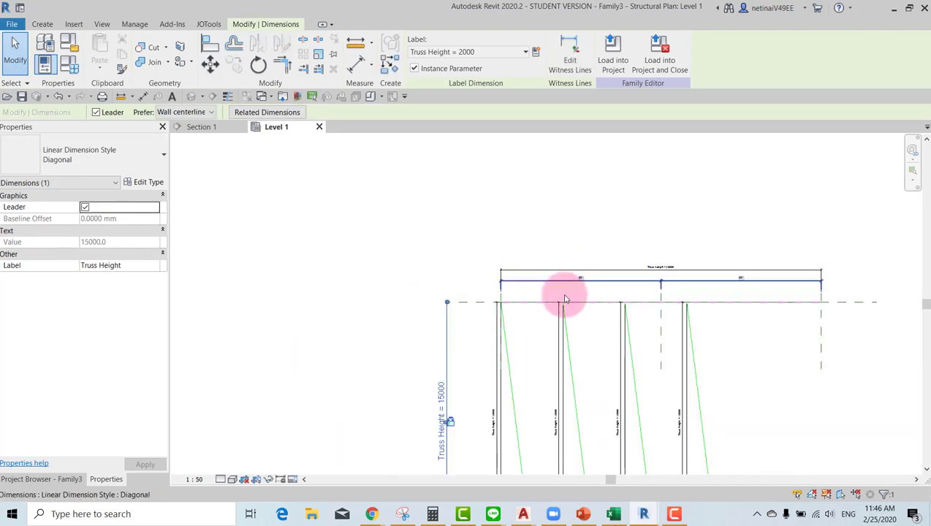
click(435, 393)
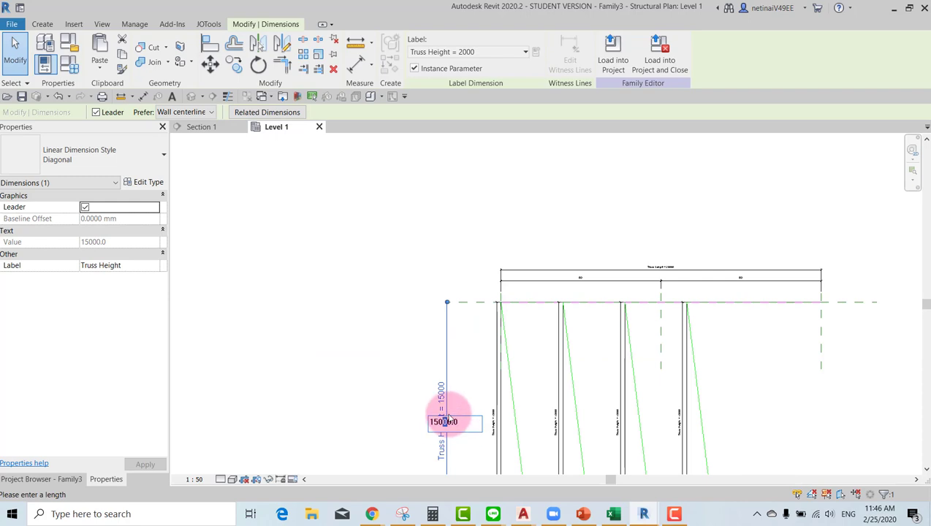
key(Return)
click(457, 387)
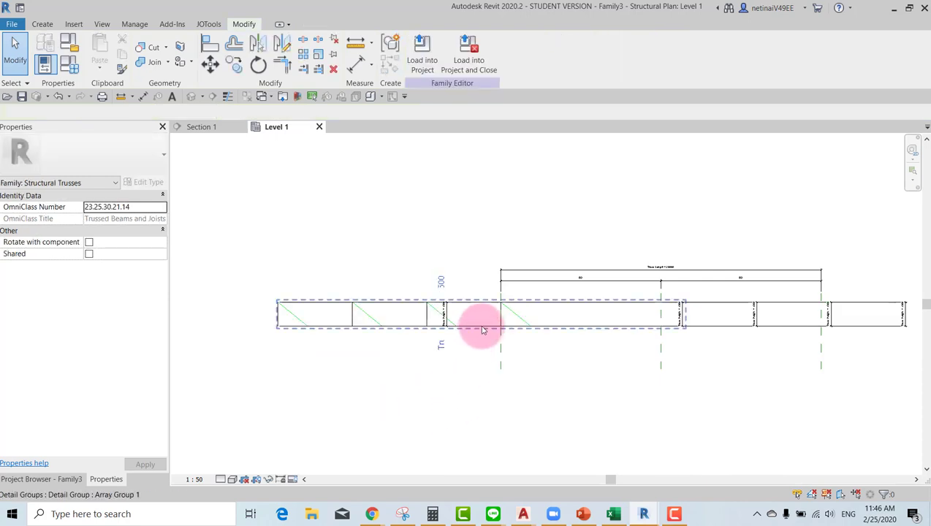
Undo the last change so the web panels span the full 2000 truss height
scroll(319, 308, up, 1)
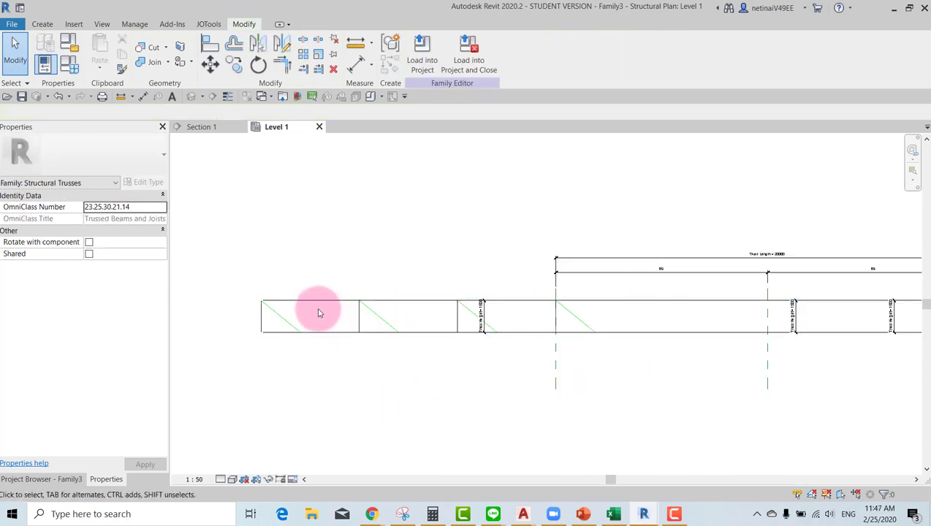
scroll(534, 332, up, 1)
scroll(505, 308, up, 3)
middle_drag(505, 308, 398, 353)
scroll(399, 353, down, 2)
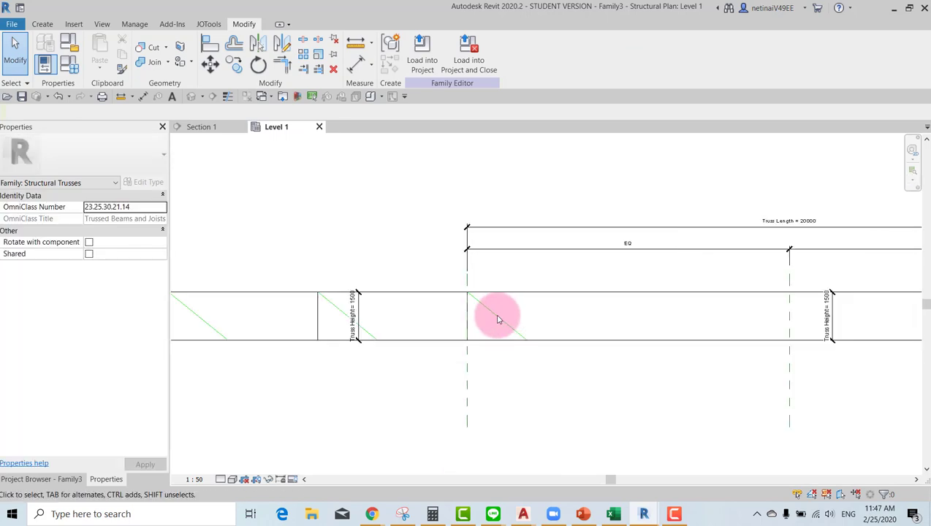
click(58, 96)
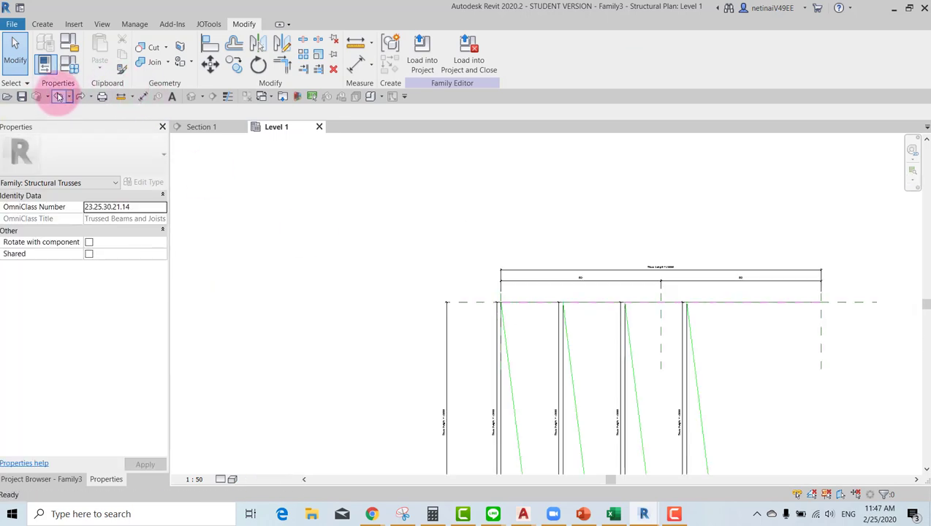
scroll(370, 287, up, 2)
Inspect the first truss panel group and frame the first panels in view
scroll(519, 416, up, 1)
scroll(416, 389, up, 1)
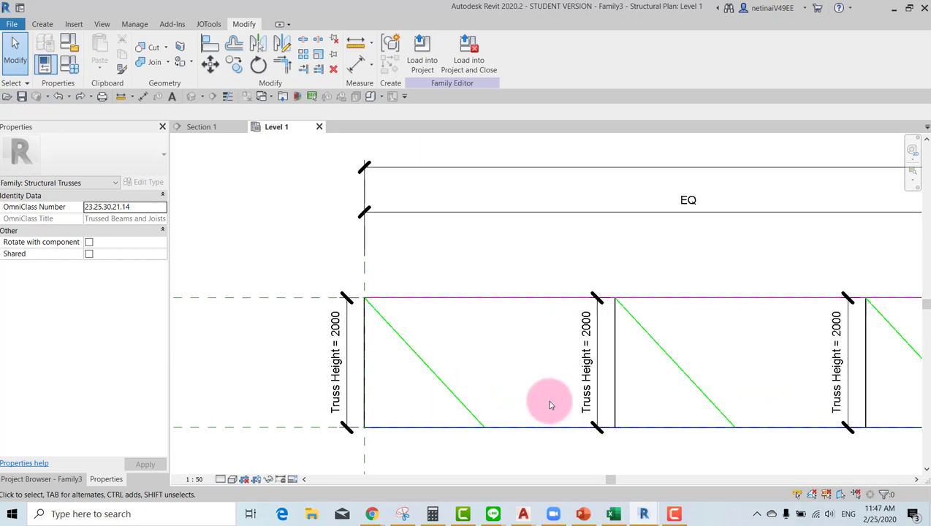
click(436, 381)
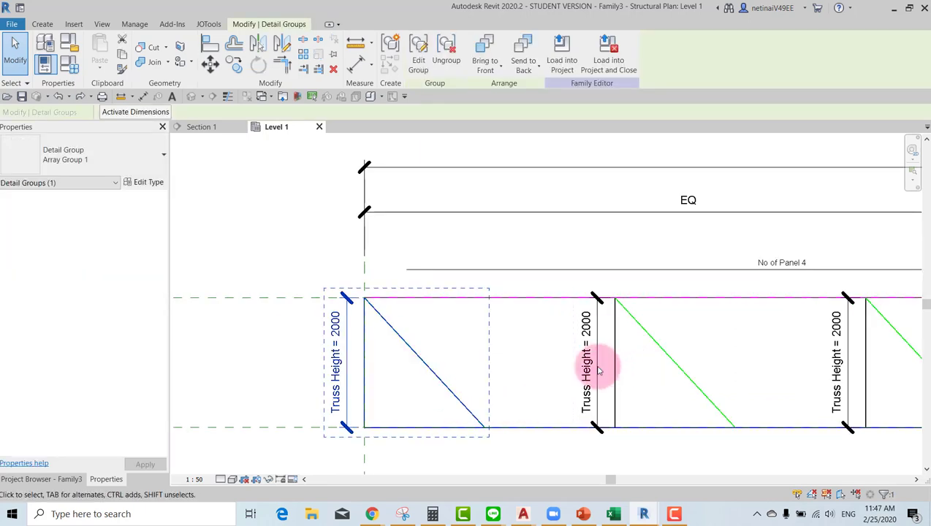
click(507, 338)
scroll(499, 366, down, 1)
scroll(504, 370, up, 1)
middle_drag(505, 371, 434, 348)
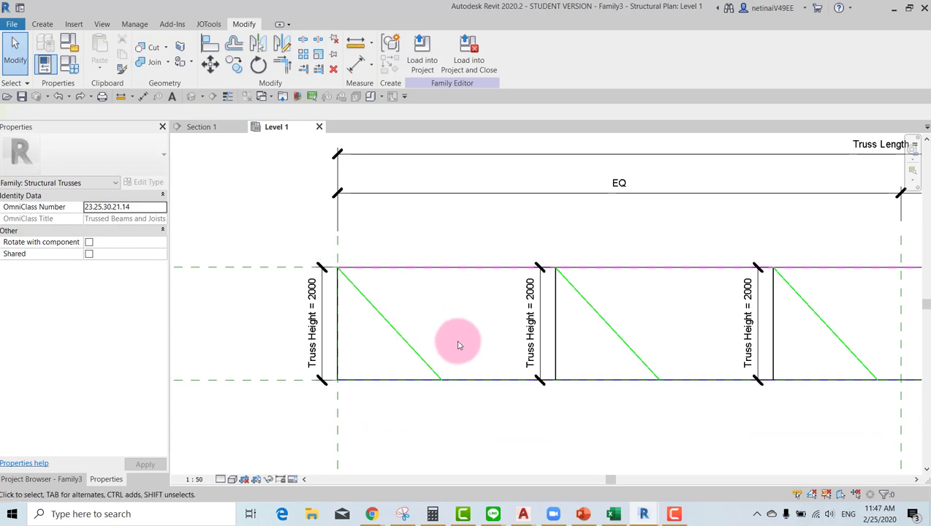
scroll(446, 336, down, 1)
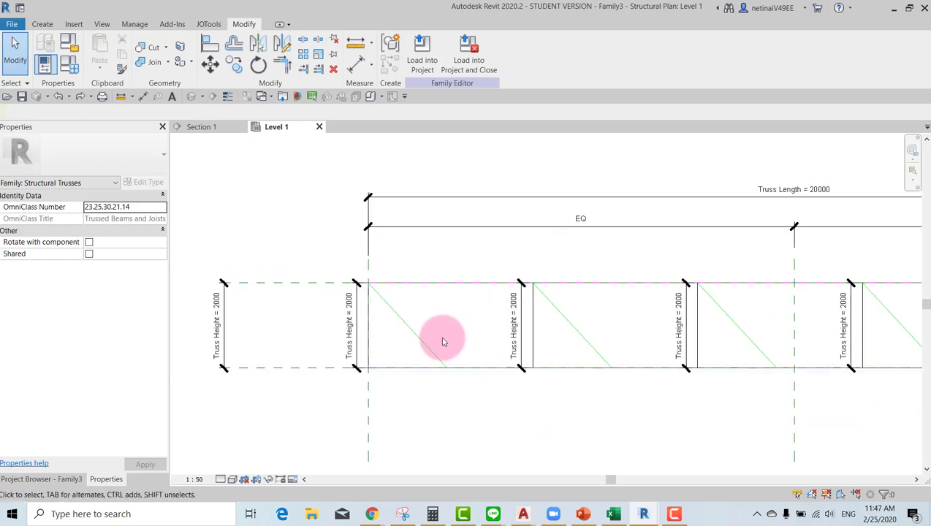
scroll(439, 338, up, 1)
Dimension the 2014 gap from the first diagonal's foot to the next vertical, then open Family Types
key(d)
key(i)
click(562, 338)
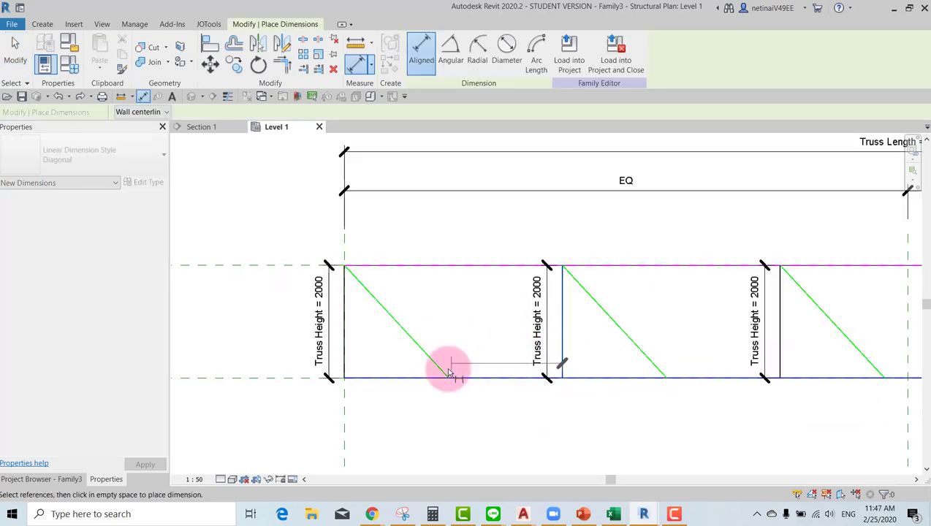
click(450, 380)
click(491, 408)
key(Escape)
key(Escape)
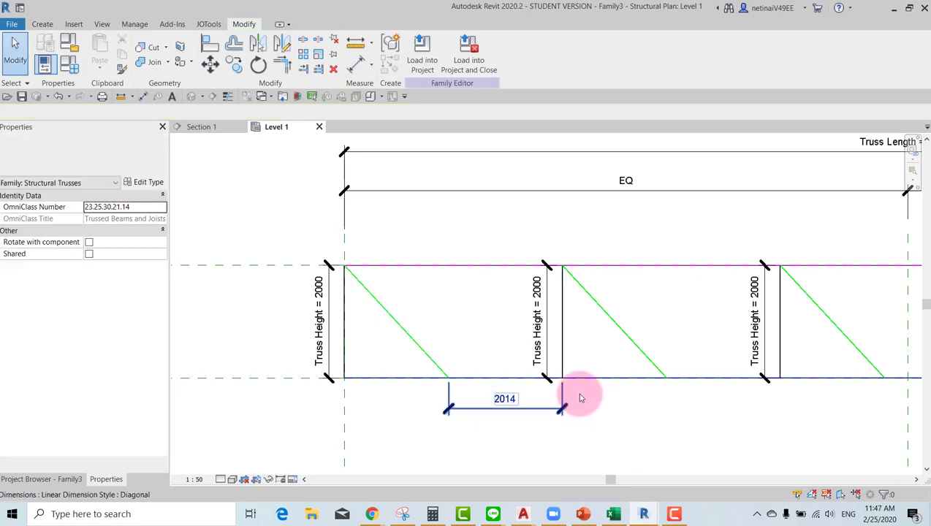
click(69, 65)
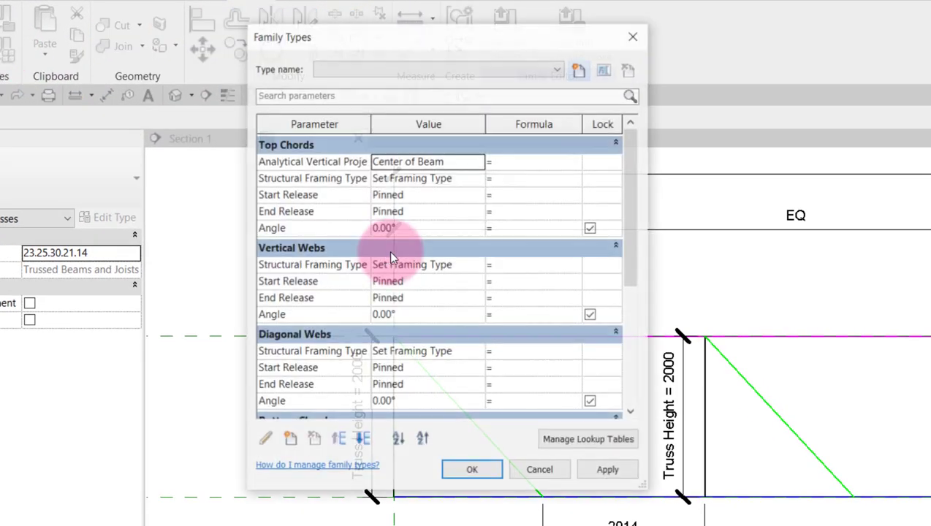
Create a new instance parameter named Panel Width
scroll(408, 346, down, 5)
scroll(408, 346, down, 2)
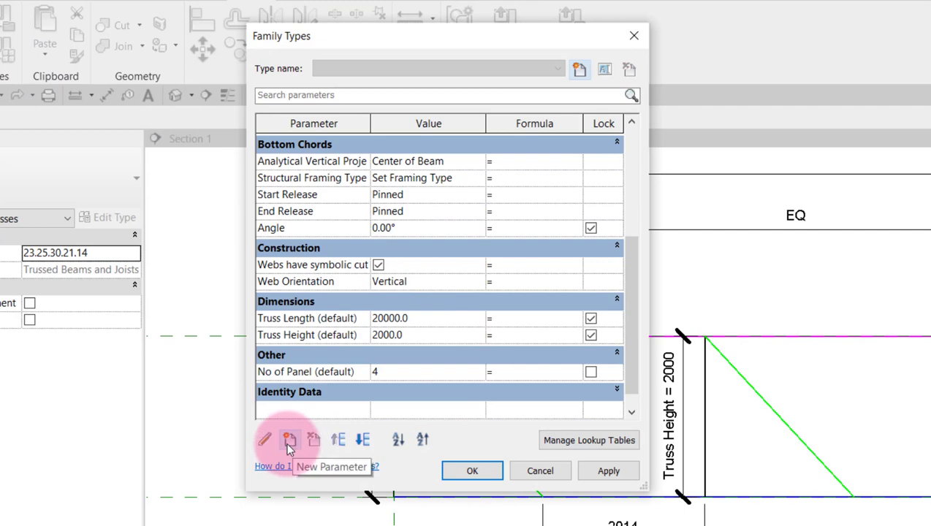
click(287, 441)
text(Pane)
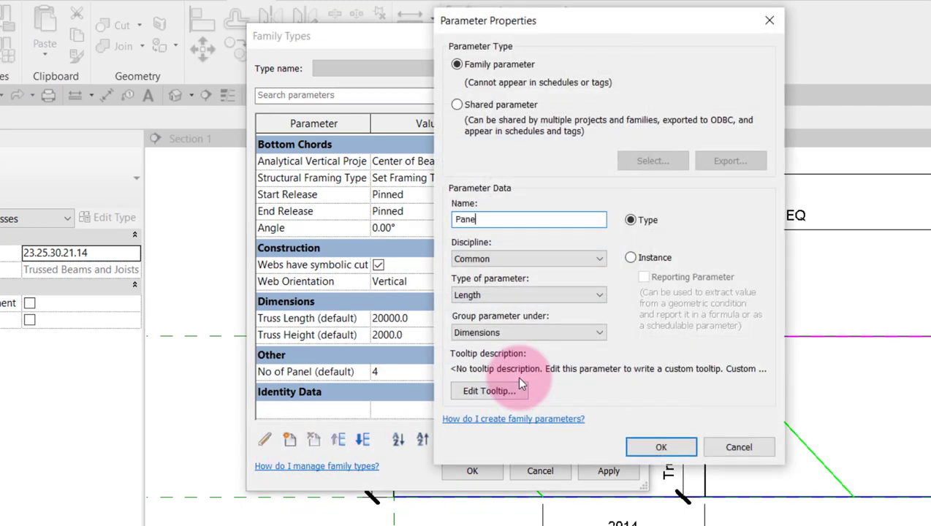
text(l Width)
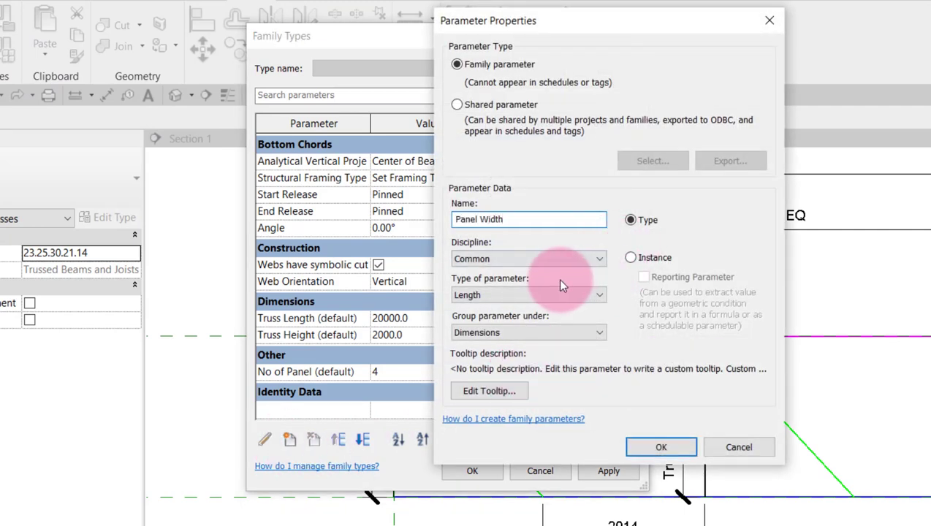
click(646, 256)
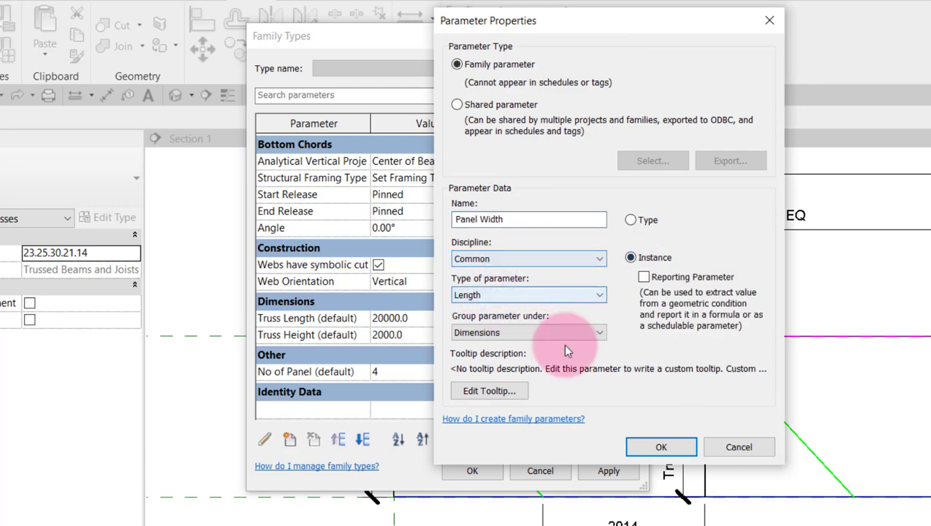
click(661, 448)
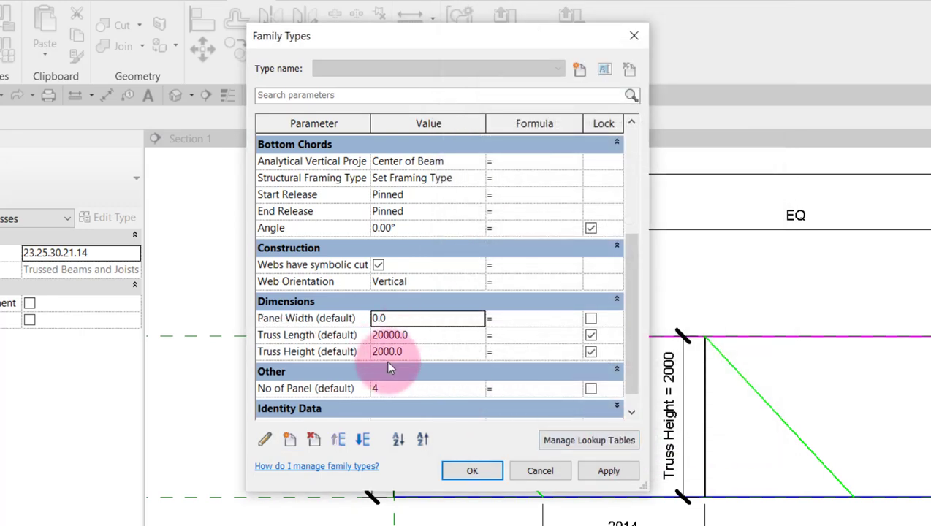
Give Panel Width the formula Truss Length/(No of Panel*2) and apply it
click(314, 339)
drag(313, 335, 187, 333)
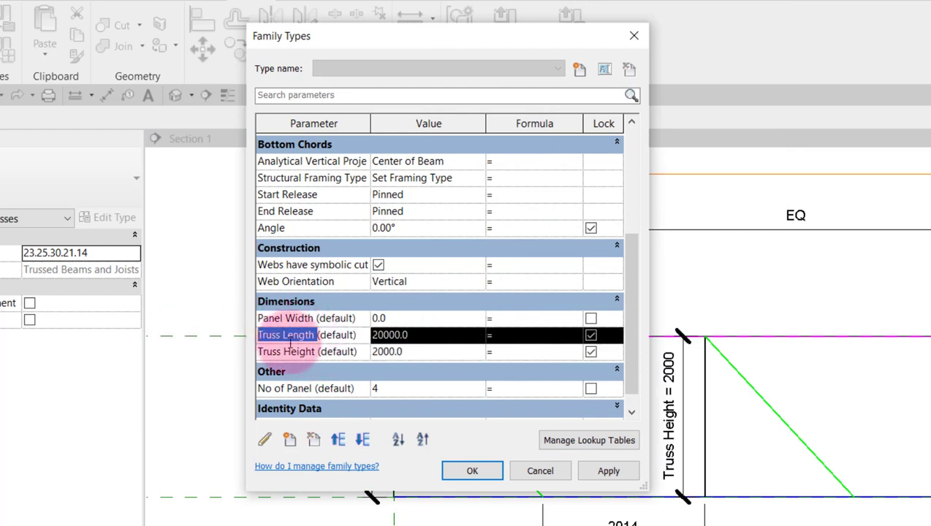
key(ctrl+c)
click(548, 317)
key(ctrl+v)
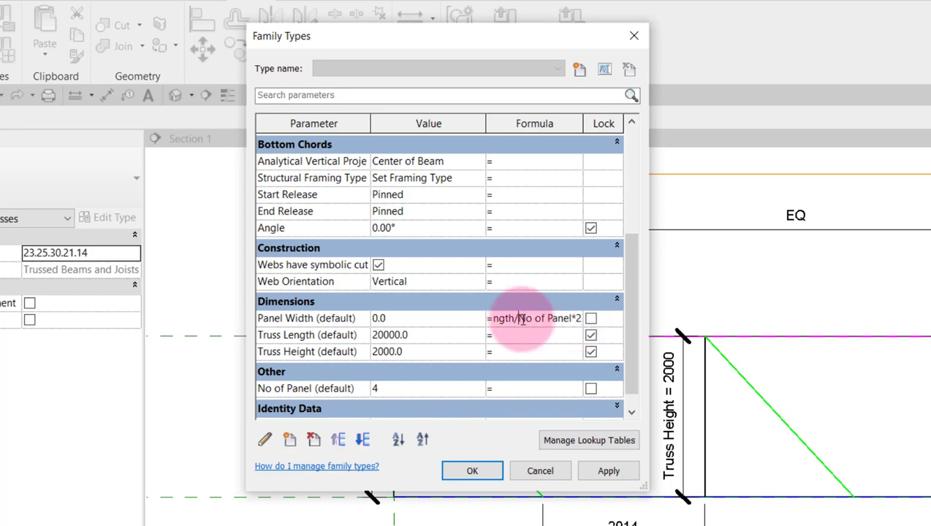
text(()
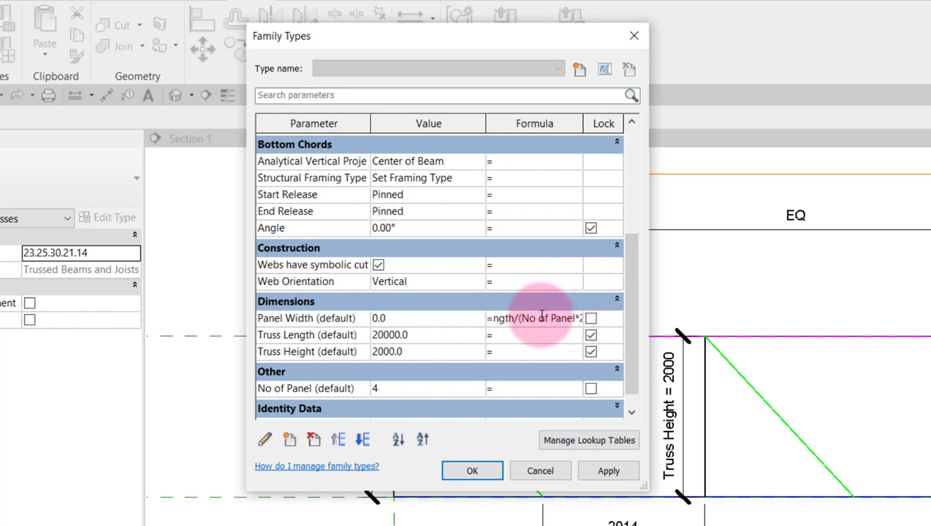
drag(538, 318, 640, 325)
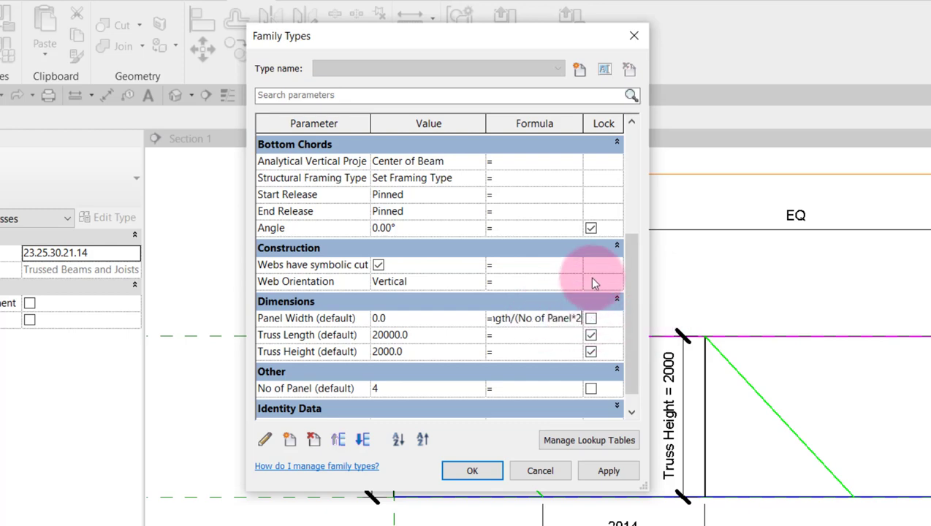
text())
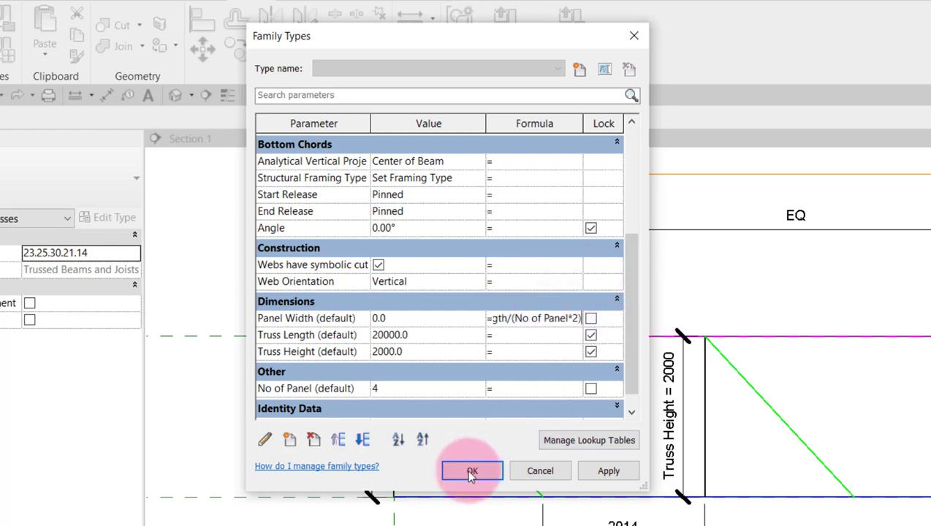
click(472, 474)
scroll(490, 326, down, 1)
scroll(468, 314, down, 2)
Open the first panel's array group for editing
scroll(437, 339, up, 3)
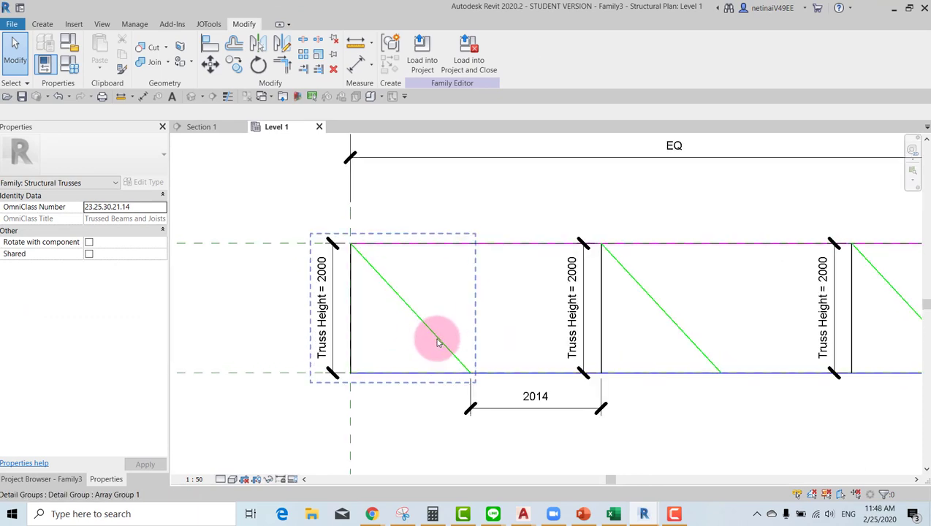
scroll(493, 316, up, 1)
scroll(474, 328, down, 2)
scroll(422, 316, up, 2)
click(394, 341)
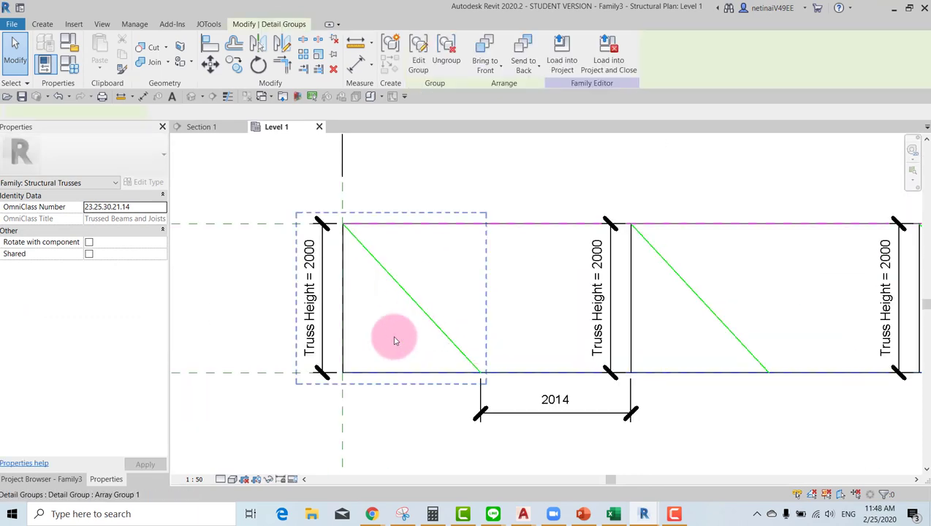
double_click(394, 340)
Add an 1852 aligned dimension at the base of the first diagonal
scroll(370, 353, up, 2)
key(d)
key(i)
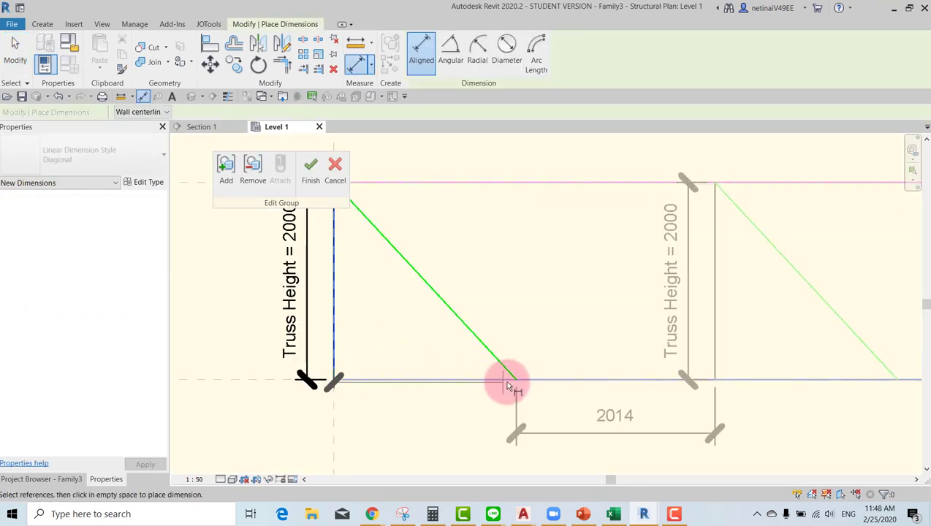
click(508, 386)
scroll(519, 378, down, 2)
click(461, 420)
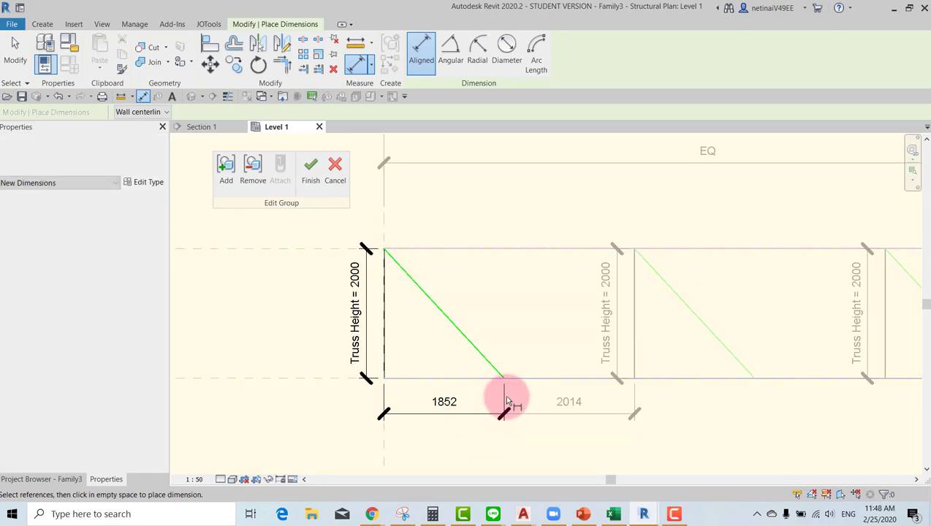
key(Escape)
key(Escape)
Label the dimension Panel Width so each panel reads 2500, and finish the group
click(478, 420)
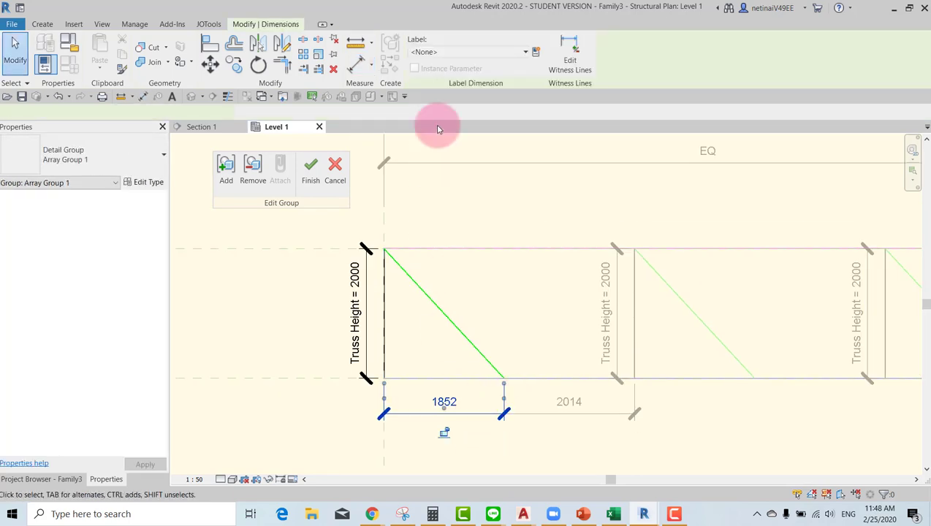
click(479, 53)
click(478, 96)
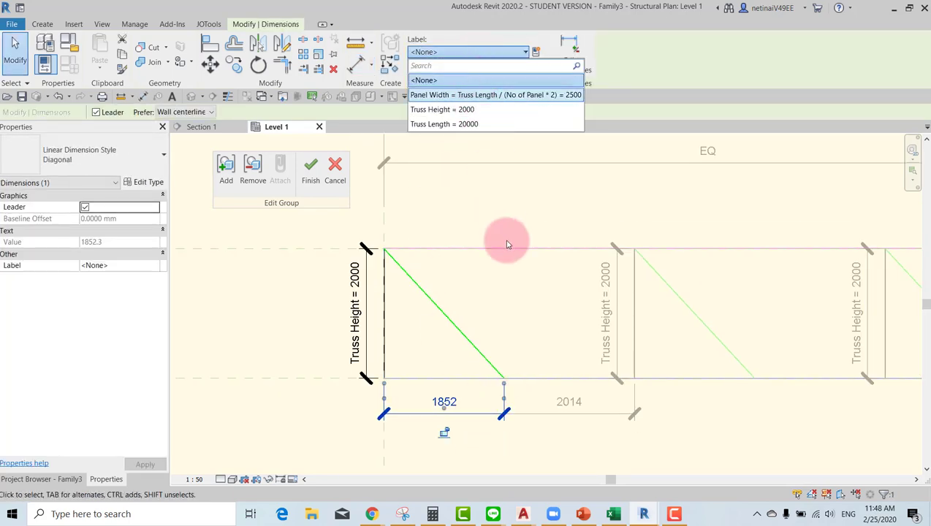
click(310, 170)
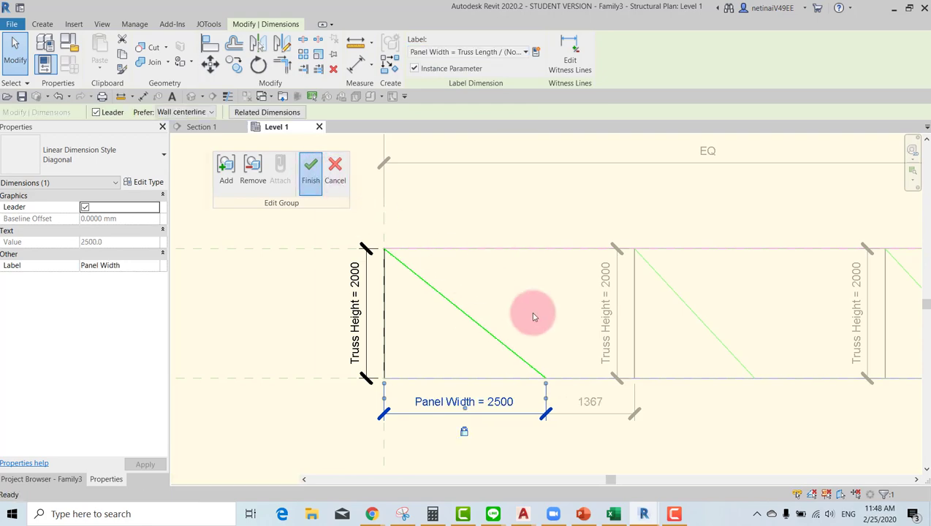
scroll(711, 409, down, 3)
Move the 1367 gap dimension lower and label it Panel Width = Truss Length/(No of Panel*2)
scroll(493, 395, down, 1)
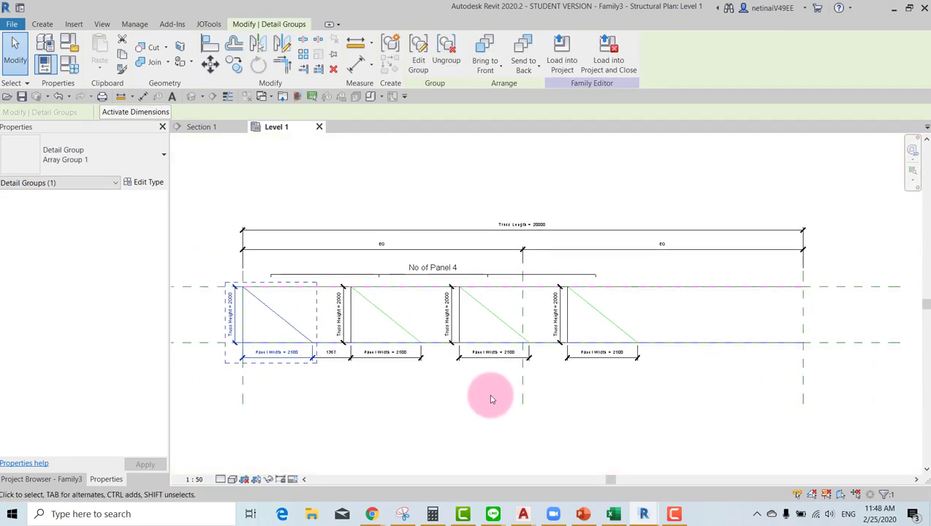
click(492, 396)
scroll(408, 360, up, 2)
scroll(404, 355, up, 2)
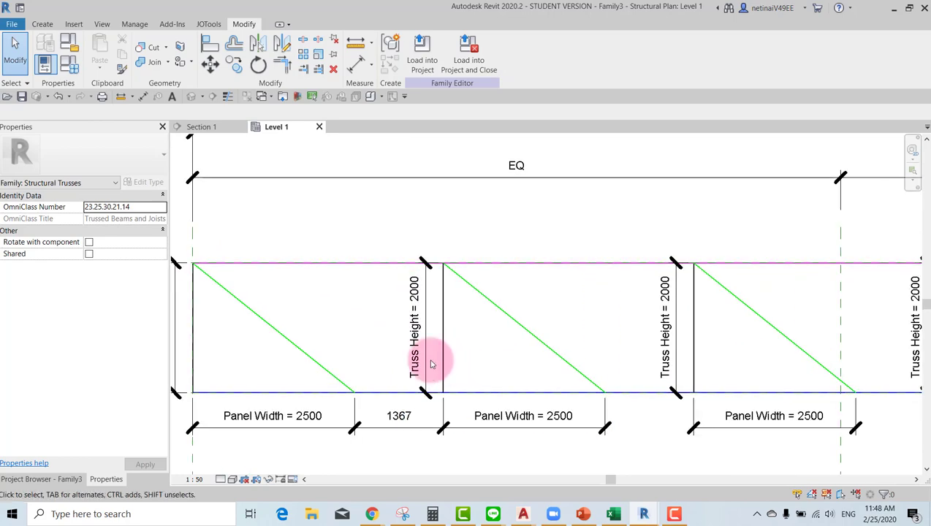
click(388, 434)
scroll(382, 443, up, 1)
scroll(438, 395, up, 2)
drag(431, 374, 407, 418)
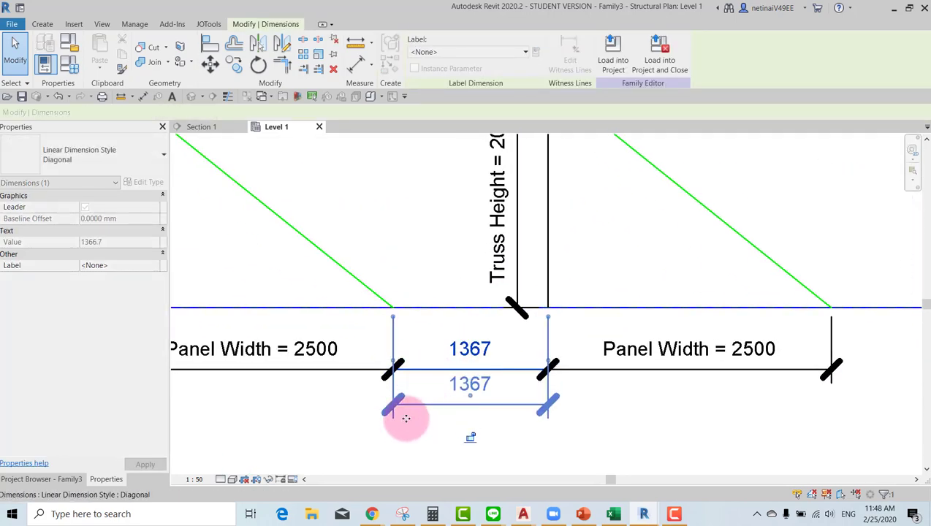
click(483, 53)
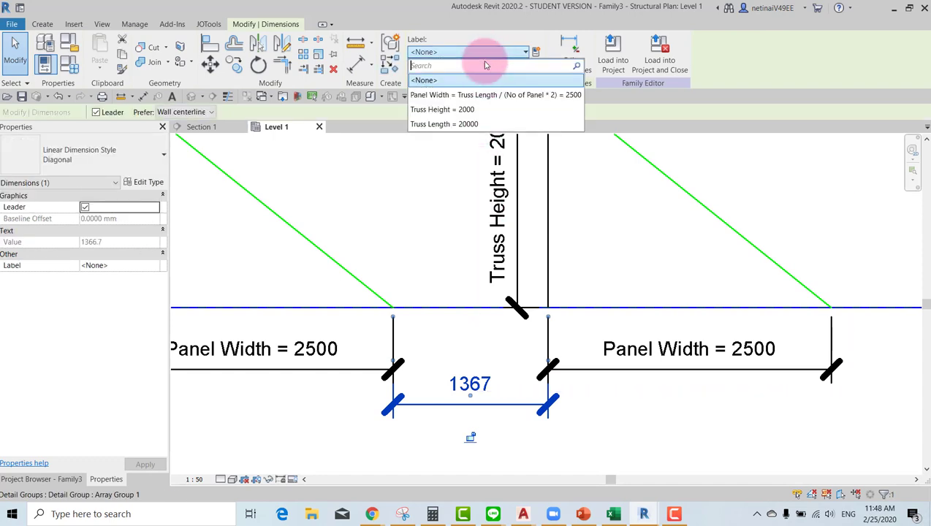
click(474, 95)
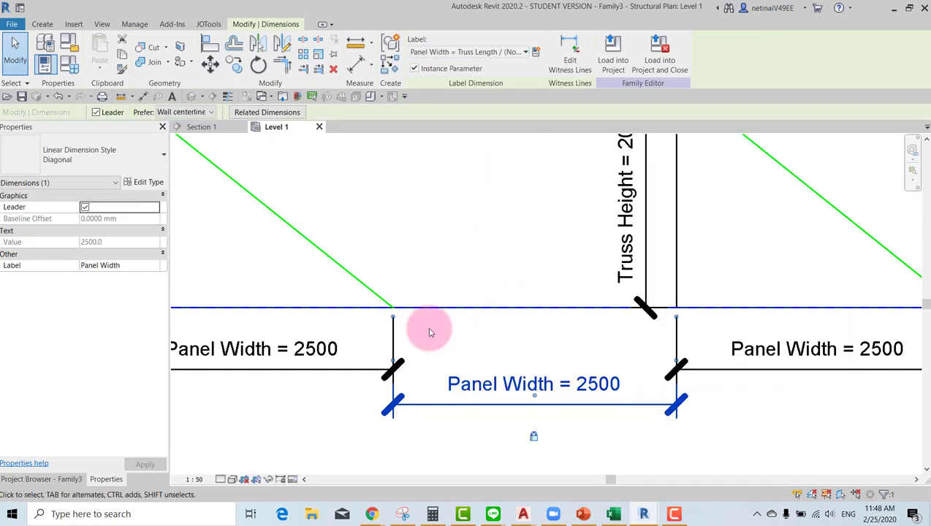
Clear the selection and zoom in to review the 2500 Panel Width labels
scroll(430, 333, down, 3)
click(449, 348)
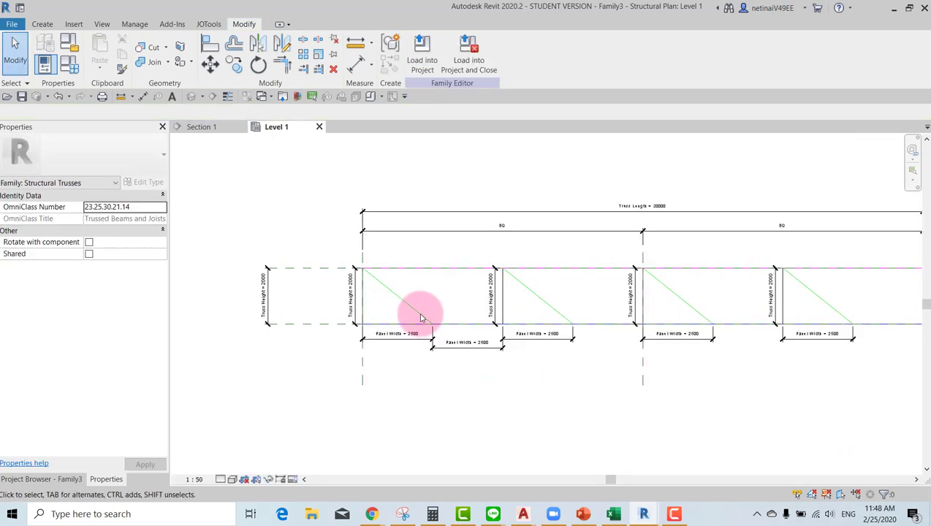
scroll(380, 370, up, 1)
scroll(343, 332, up, 3)
scroll(326, 389, up, 1)
scroll(439, 327, down, 1)
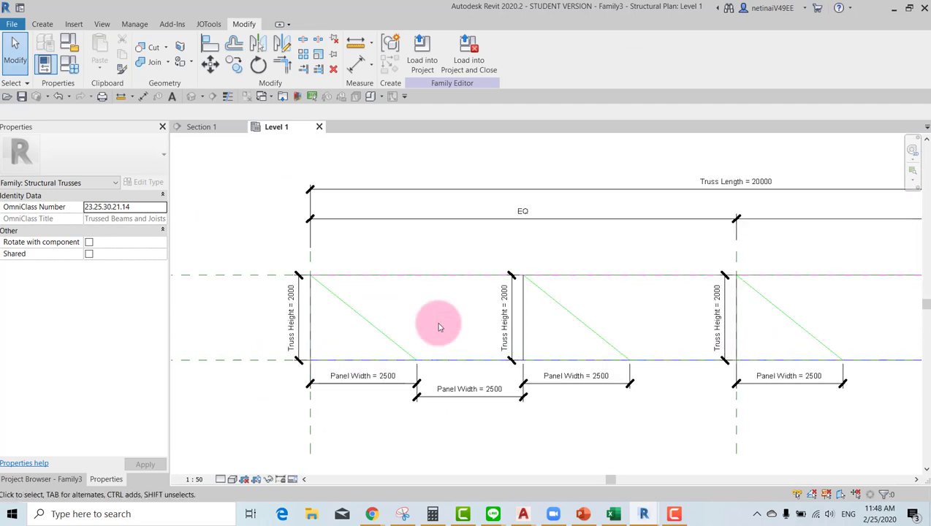
scroll(437, 326, up, 1)
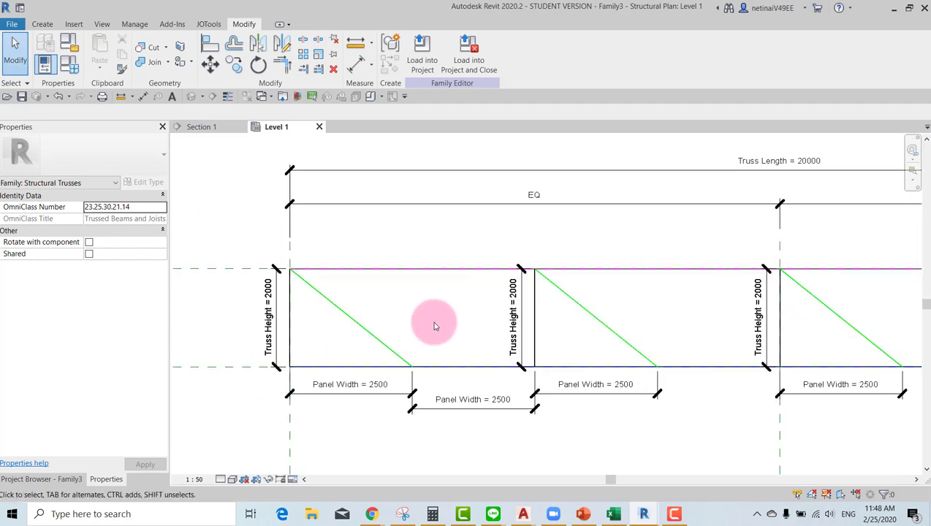
click(42, 24)
Draw a vertical web between the chords and a diagonal web up to the next panel's top corner
click(120, 57)
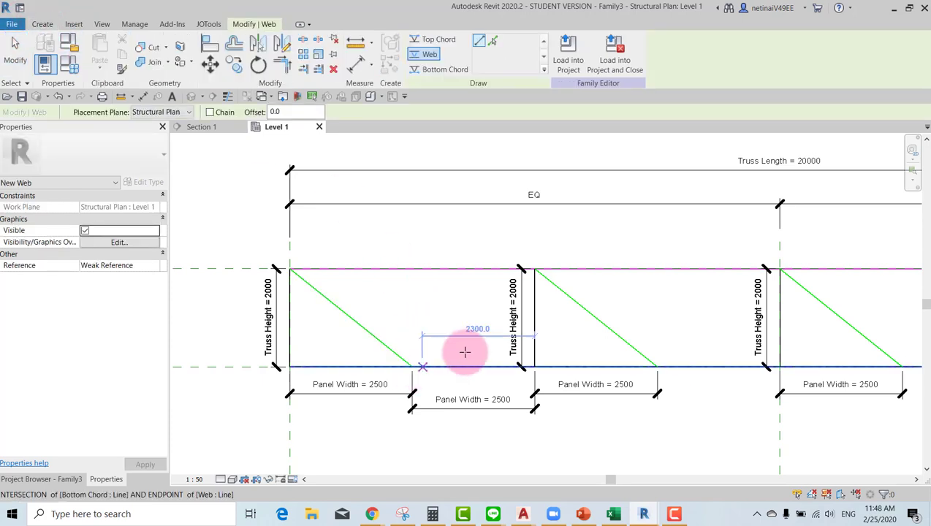
click(410, 362)
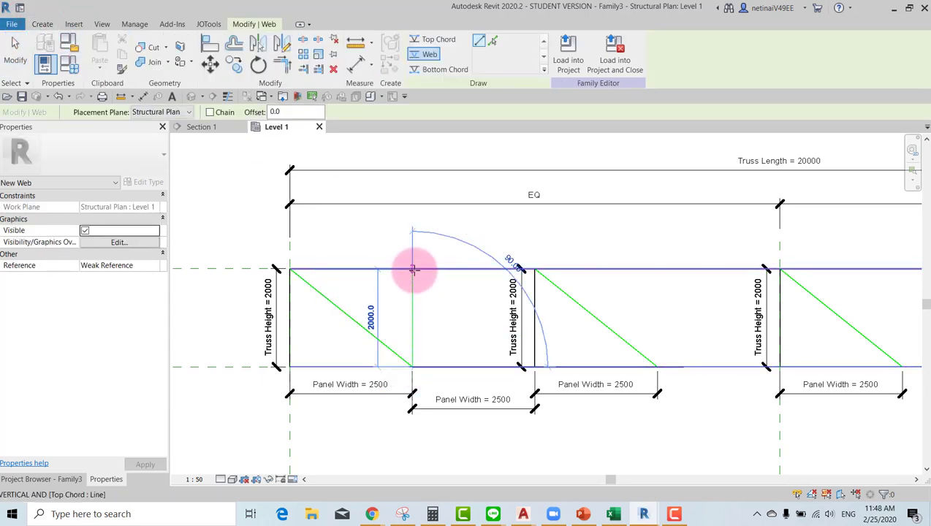
click(414, 270)
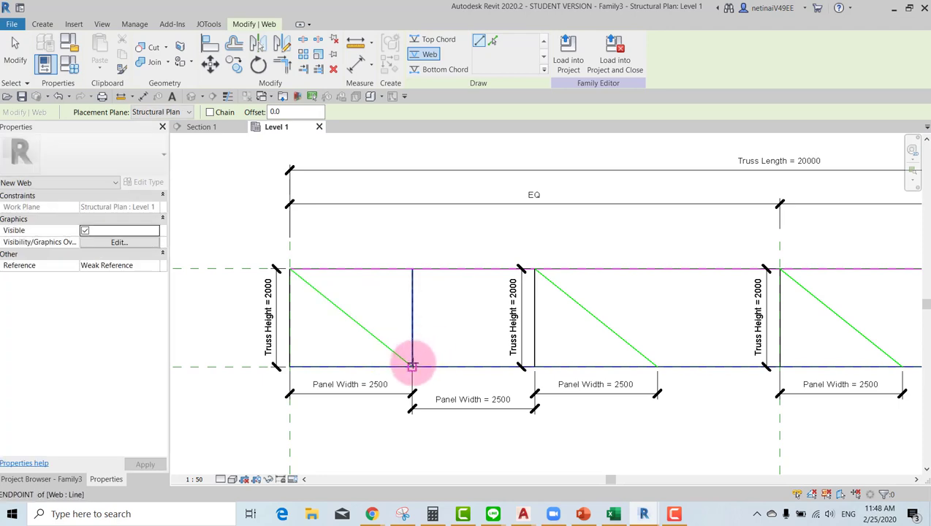
click(412, 365)
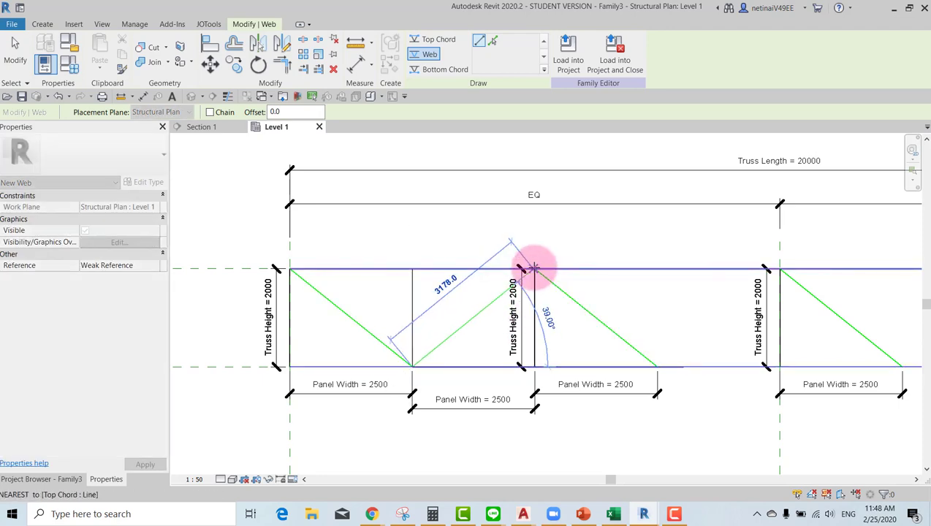
click(534, 270)
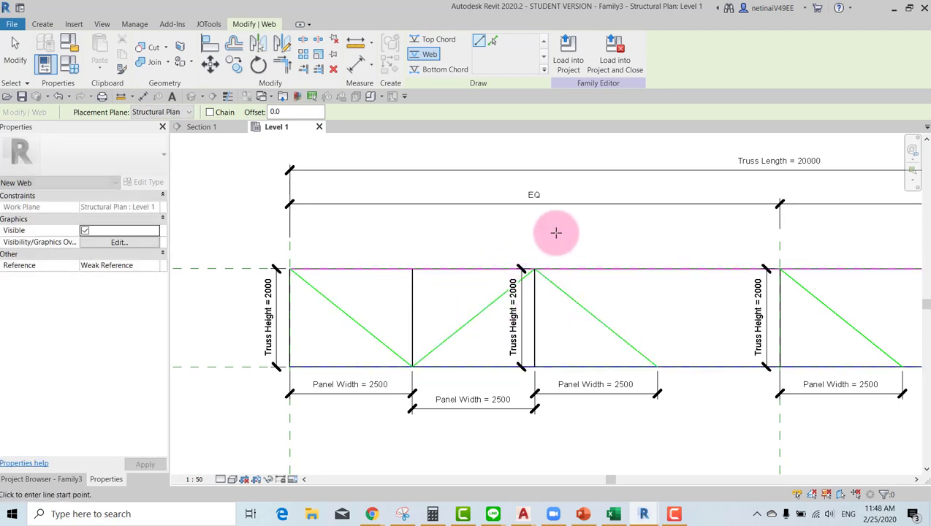
key(Escape)
key(Escape)
scroll(524, 285, down, 2)
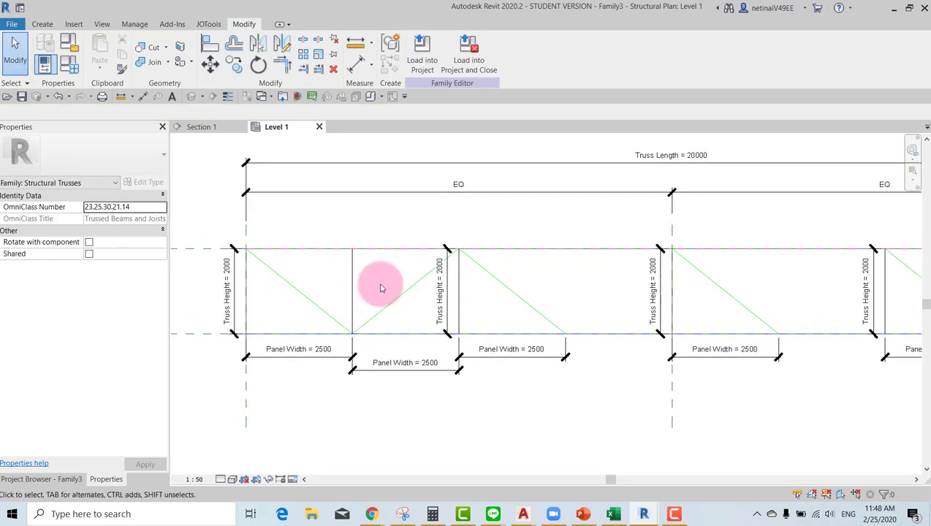
Array the new vertical and diagonal webs into 4 copies spaced 5000 apart
scroll(376, 307, up, 2)
scroll(362, 282, up, 1)
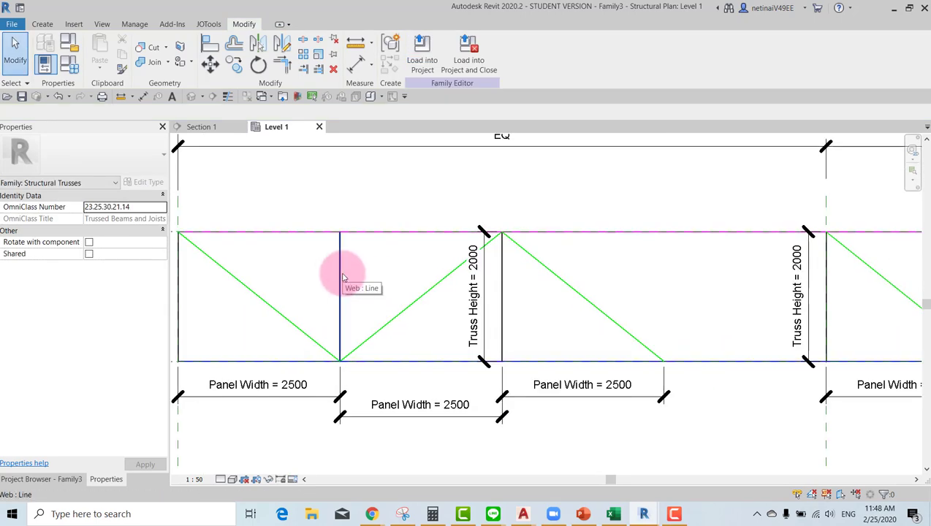
click(342, 277)
ctrl+click(414, 294)
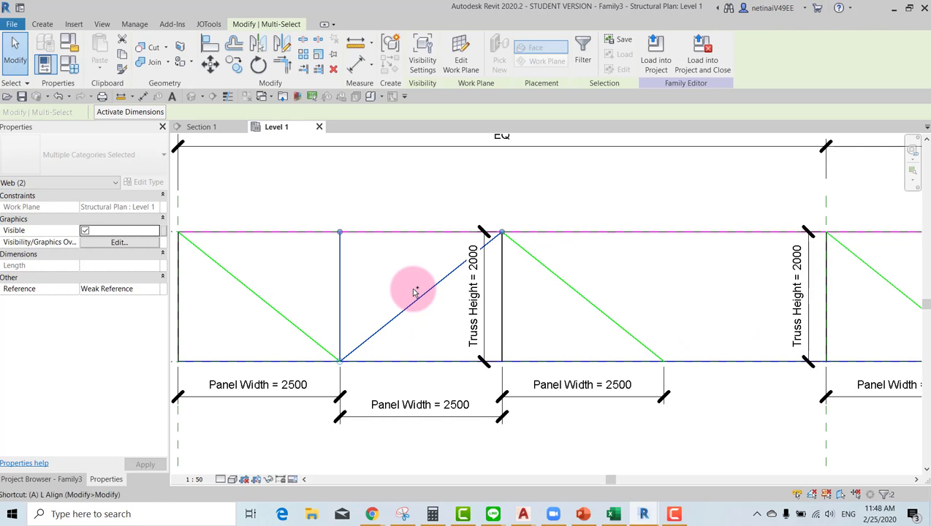
key(a)
key(r)
click(341, 232)
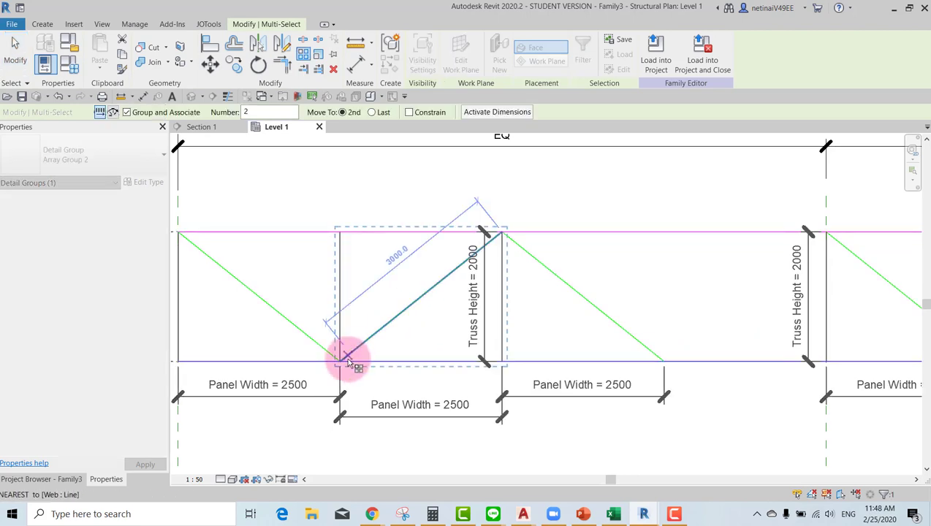
click(340, 361)
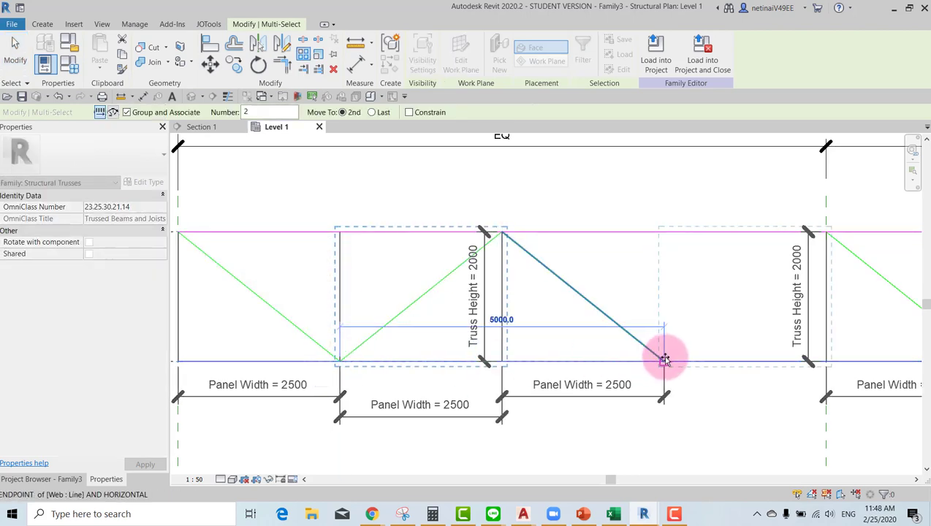
click(663, 361)
scroll(504, 249, down, 3)
scroll(482, 230, down, 1)
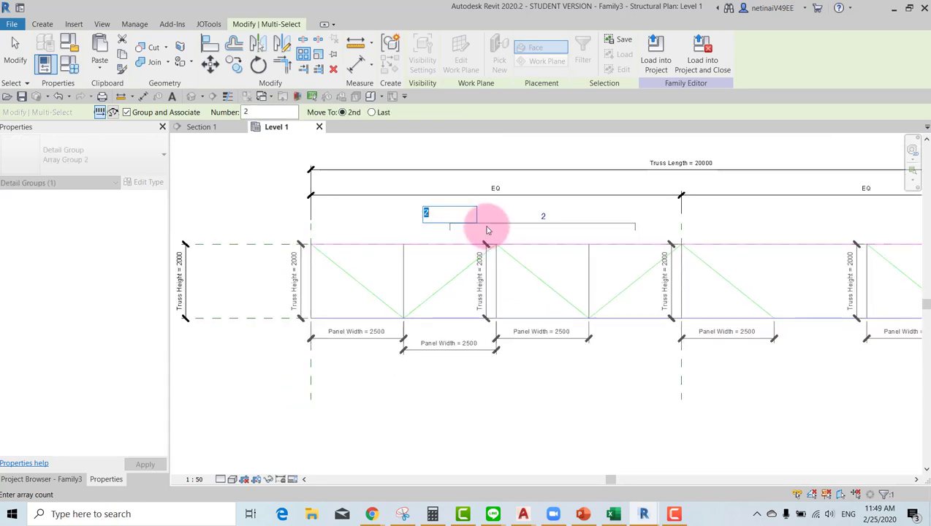
key(Return)
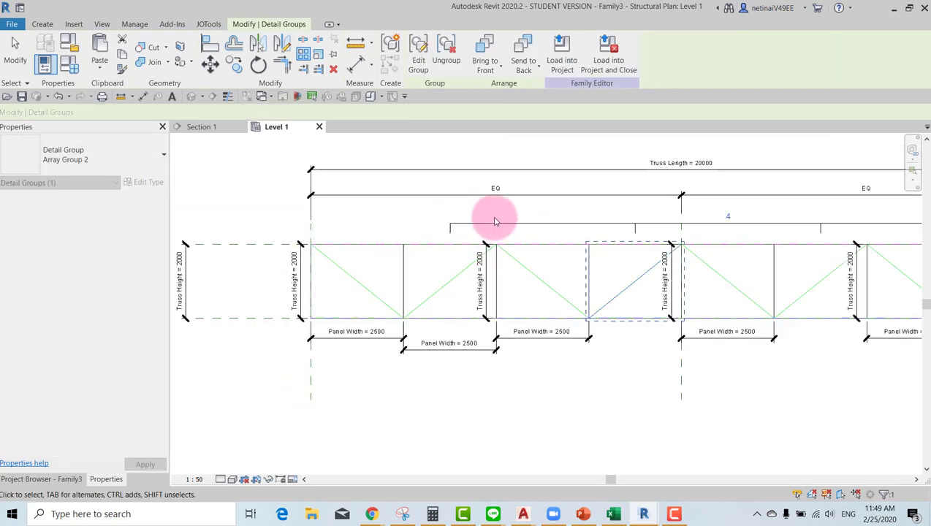
key(Escape)
Label the web array's count with the No of Panel parameter
click(448, 285)
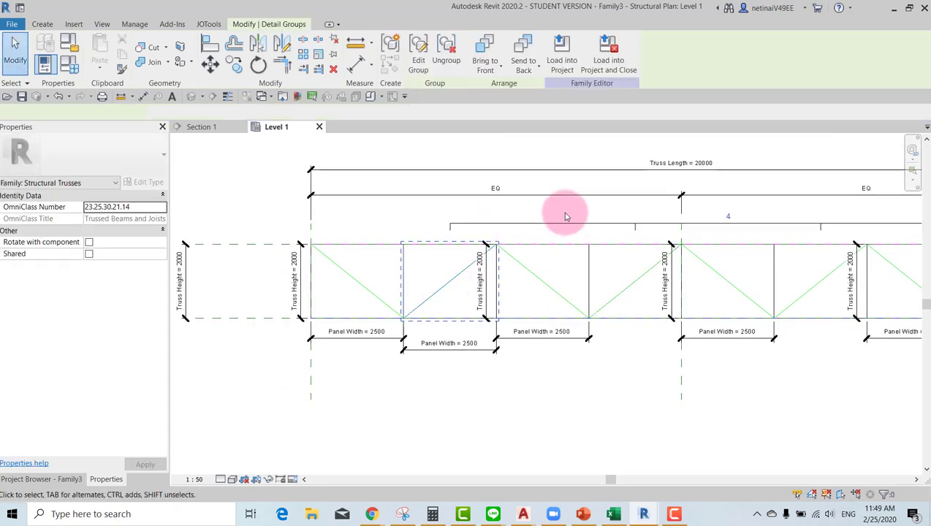
click(567, 222)
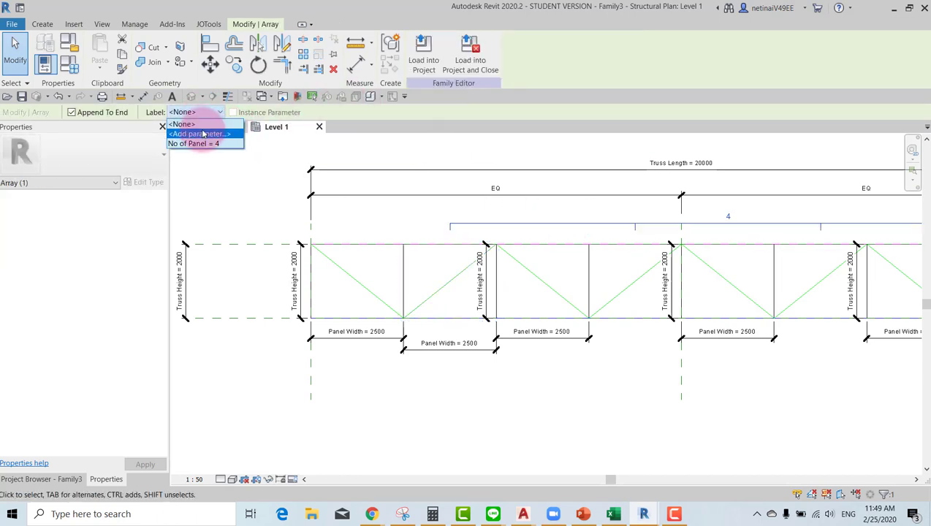
click(201, 144)
scroll(530, 380, down, 2)
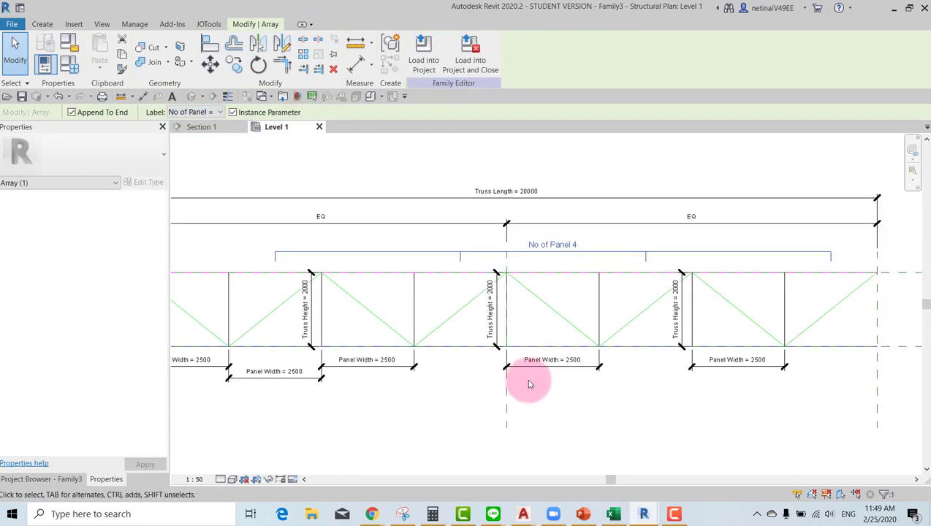
scroll(388, 355, up, 1)
scroll(351, 328, up, 3)
key(Escape)
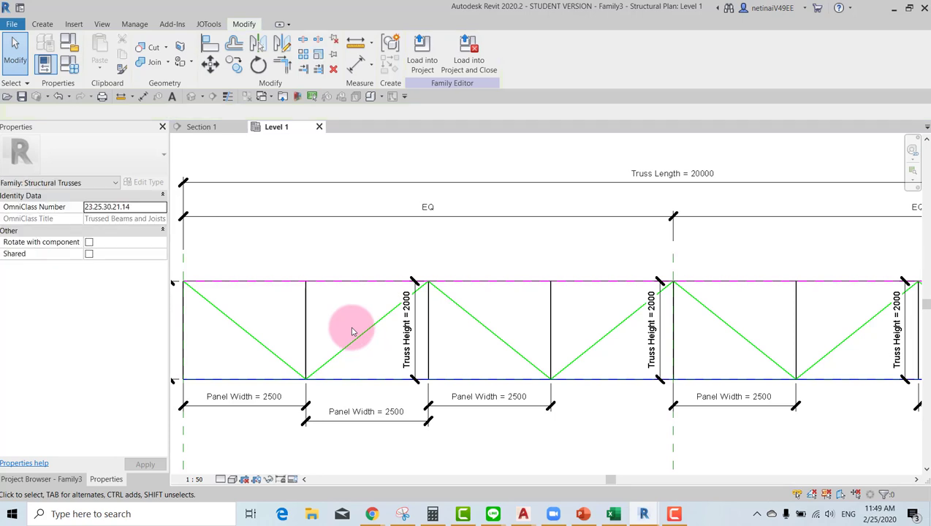
click(368, 329)
middle_drag(361, 349, 442, 326)
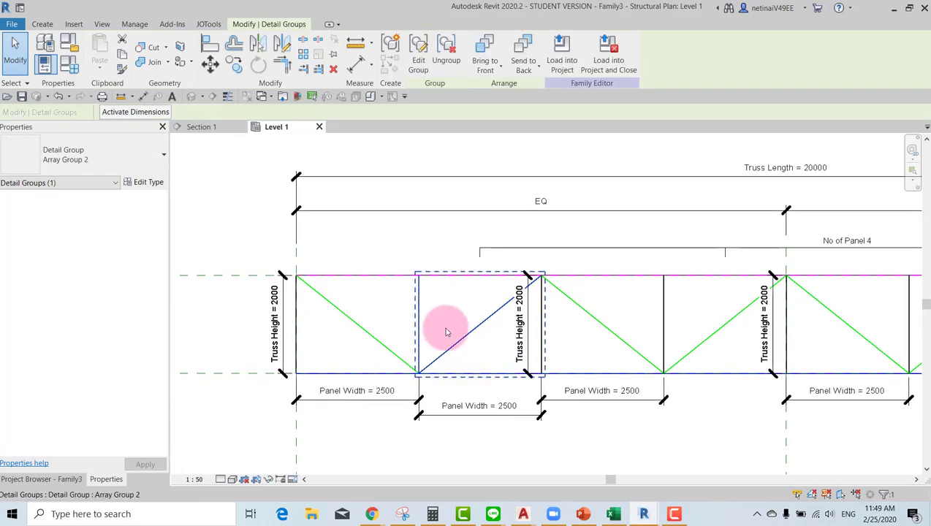
scroll(442, 326, down, 2)
scroll(449, 329, up, 1)
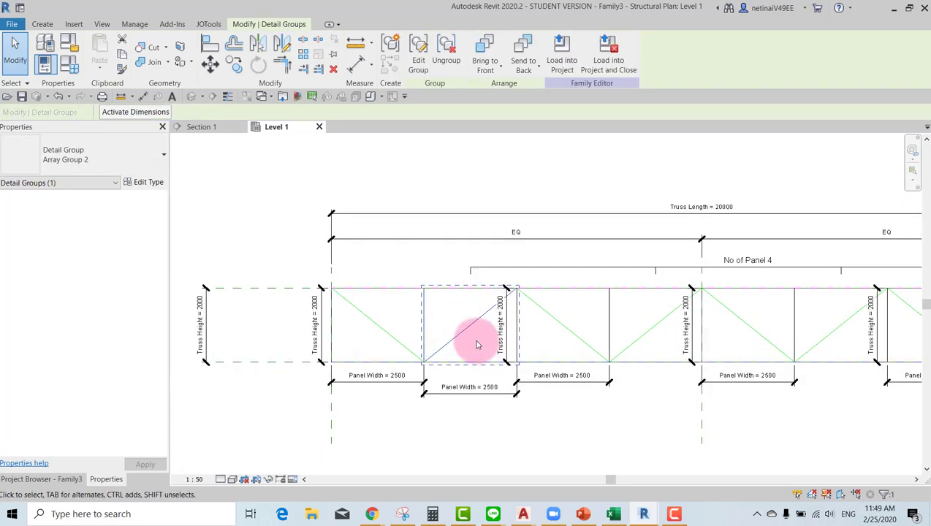
click(475, 344)
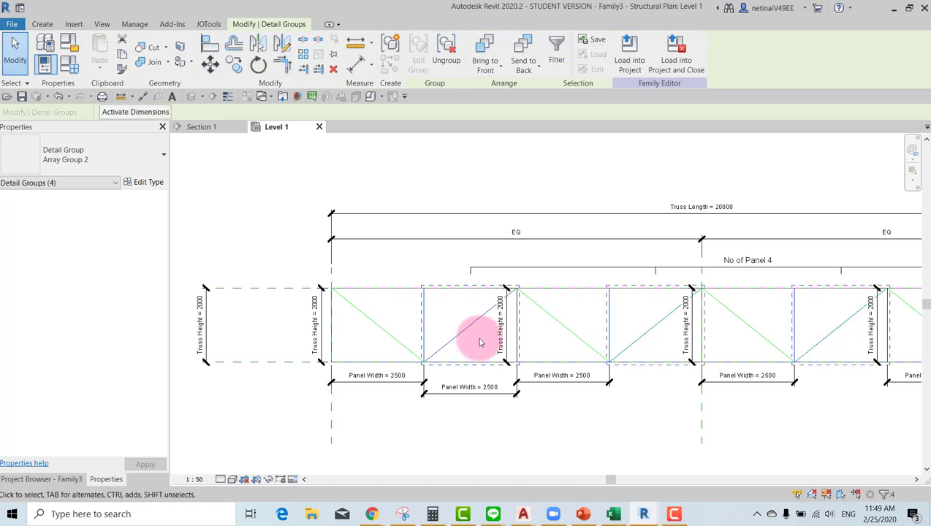
click(431, 89)
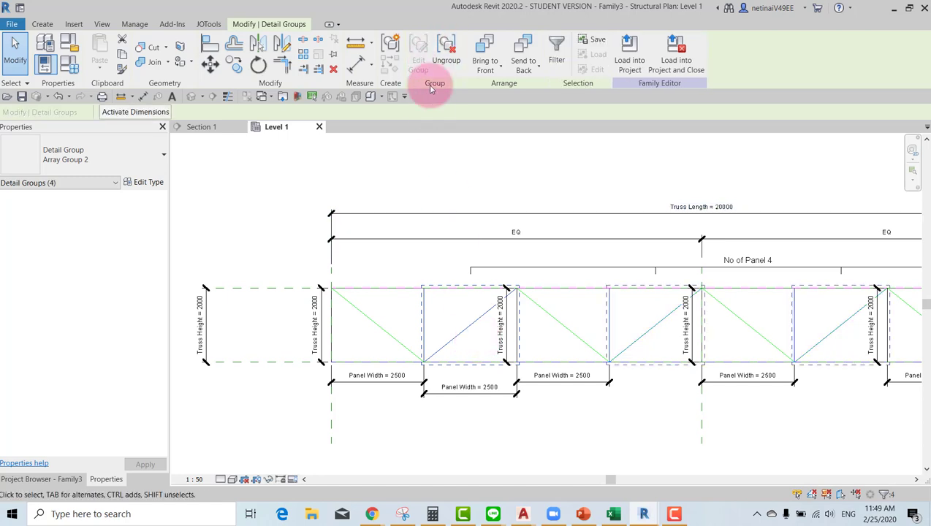
click(500, 232)
scroll(482, 339, up, 2)
Isolate the first web array group in the view and enter its group editing
click(451, 337)
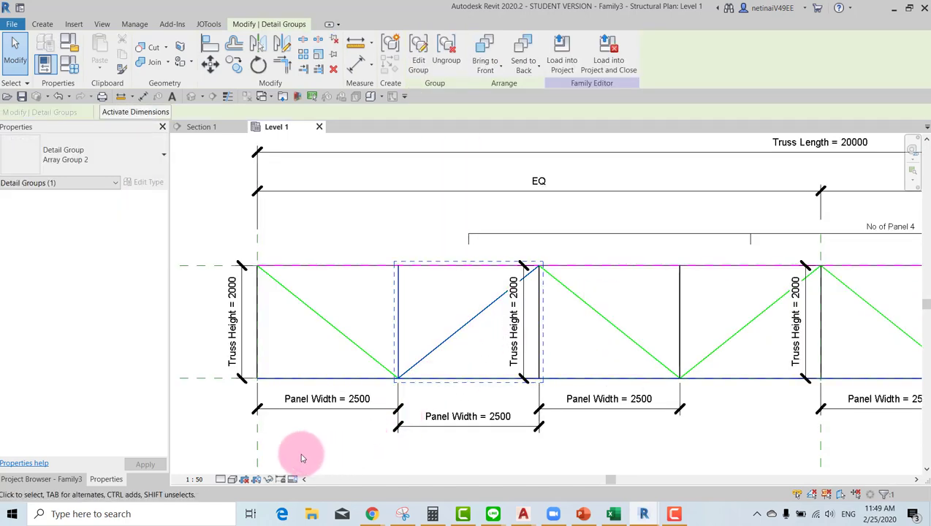
click(269, 479)
click(328, 436)
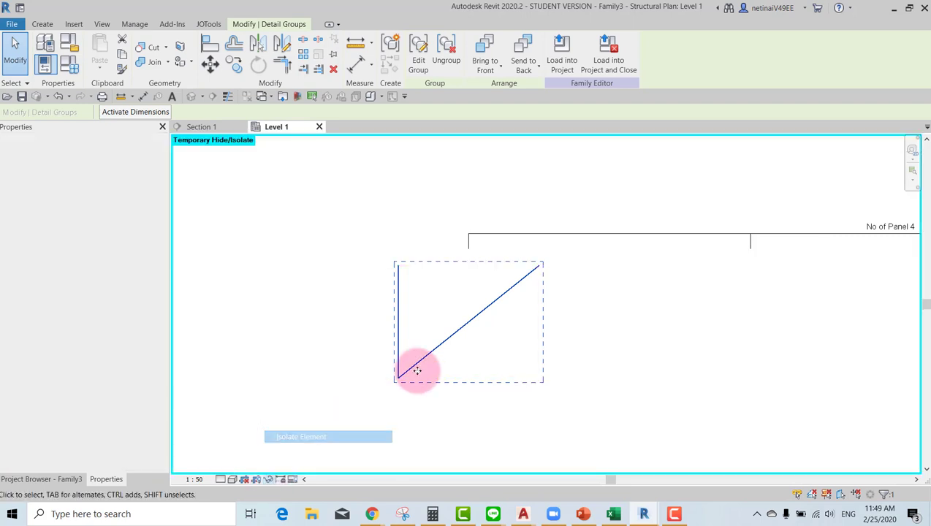
click(520, 315)
click(530, 304)
double_click(530, 304)
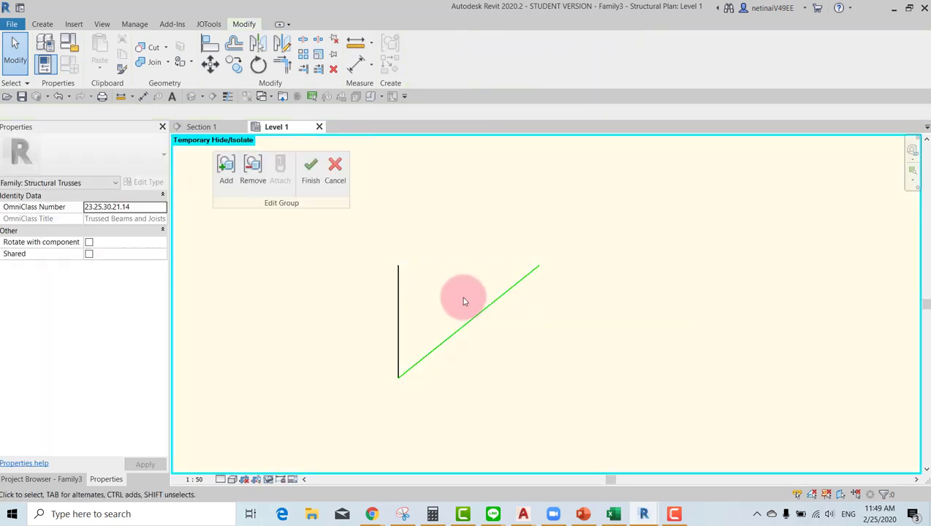
Label the vertical 2000 dimension as Truss Height
click(421, 308)
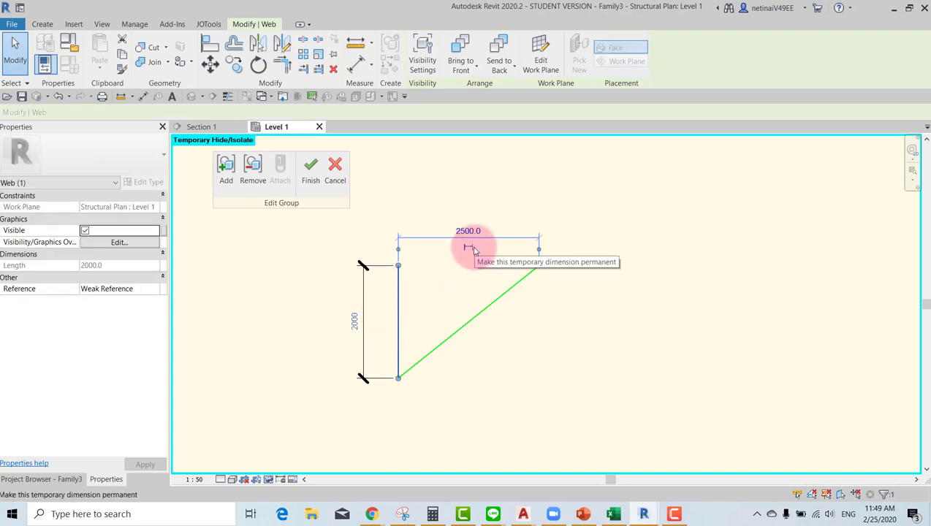
click(361, 278)
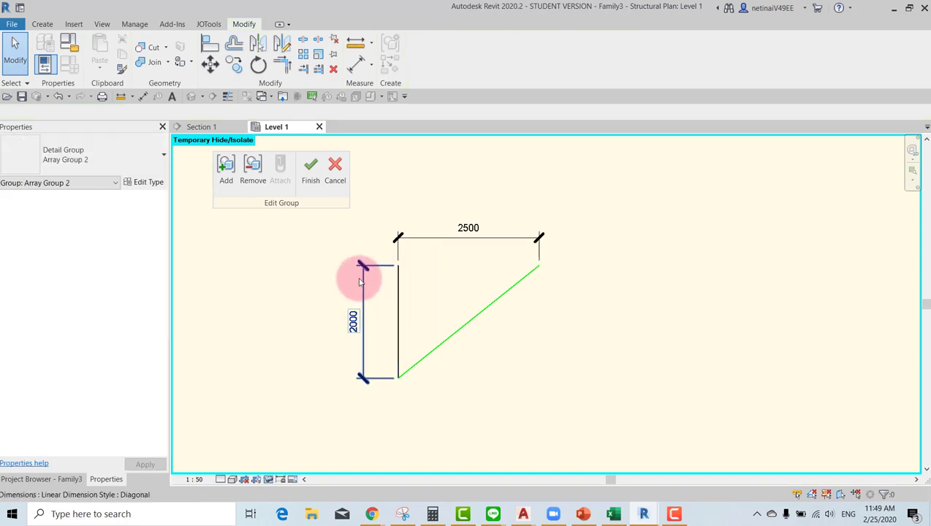
click(483, 52)
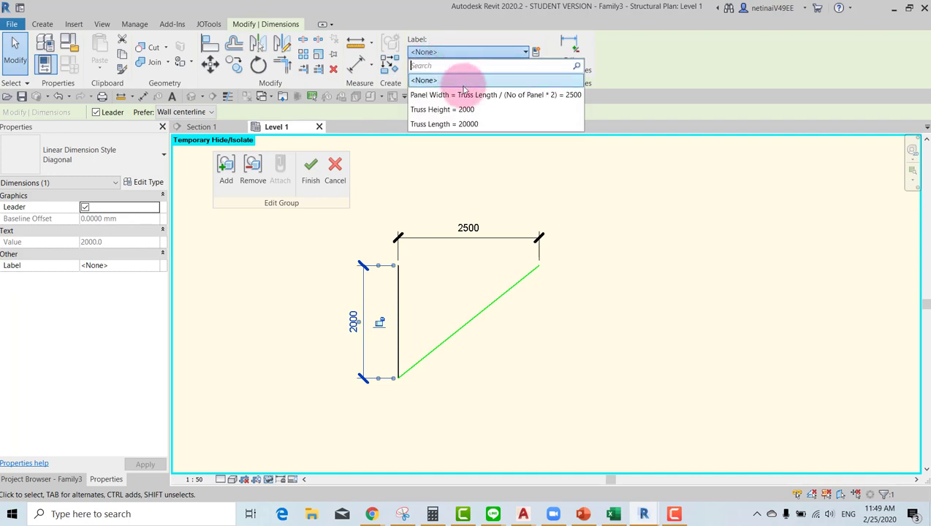
key(Return)
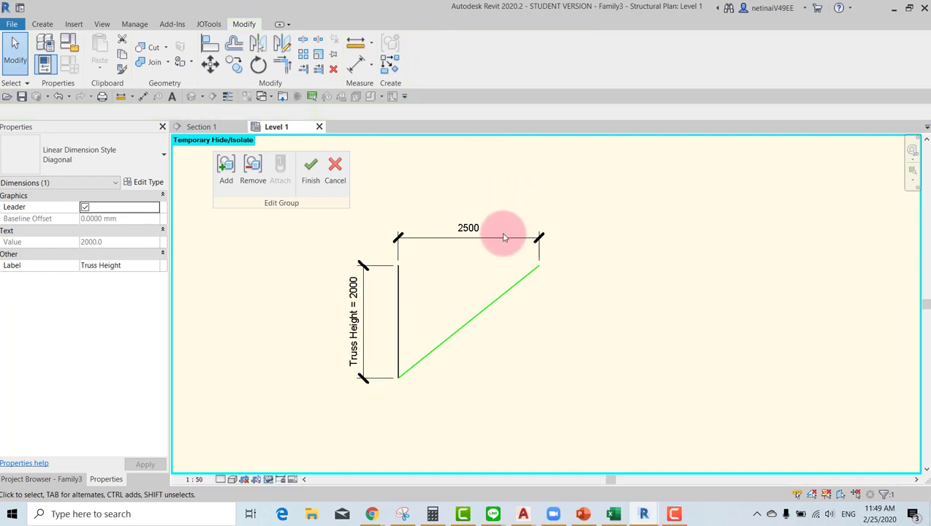
Label the 2500 dimension as Panel Width and finish editing the group
click(504, 236)
click(490, 52)
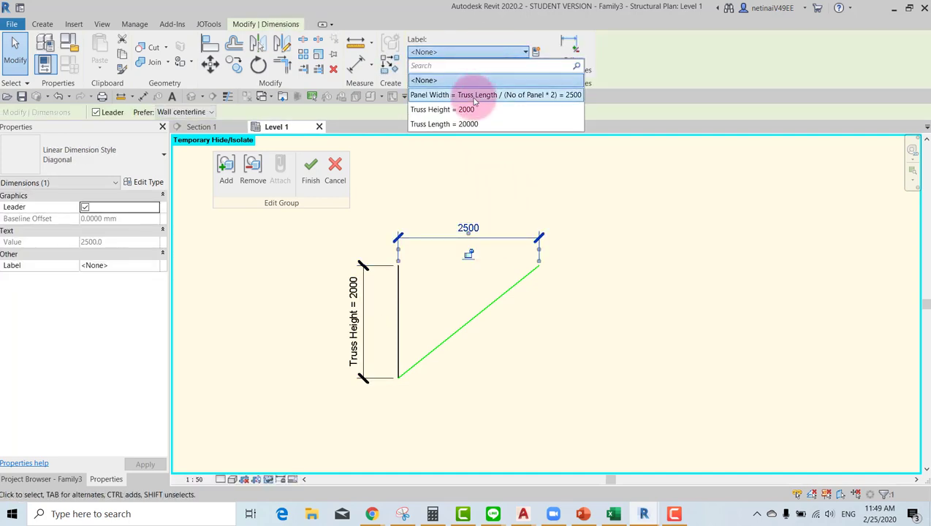
click(474, 94)
click(311, 170)
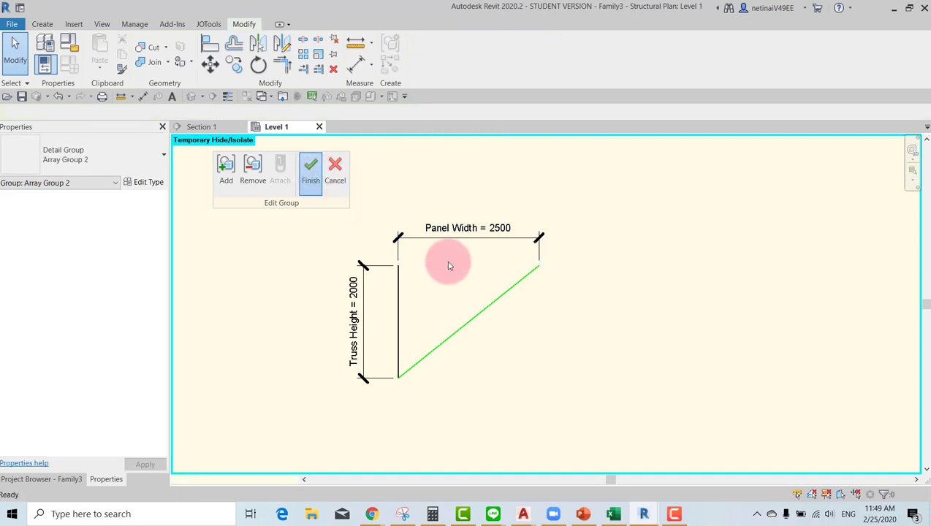
scroll(437, 237, down, 2)
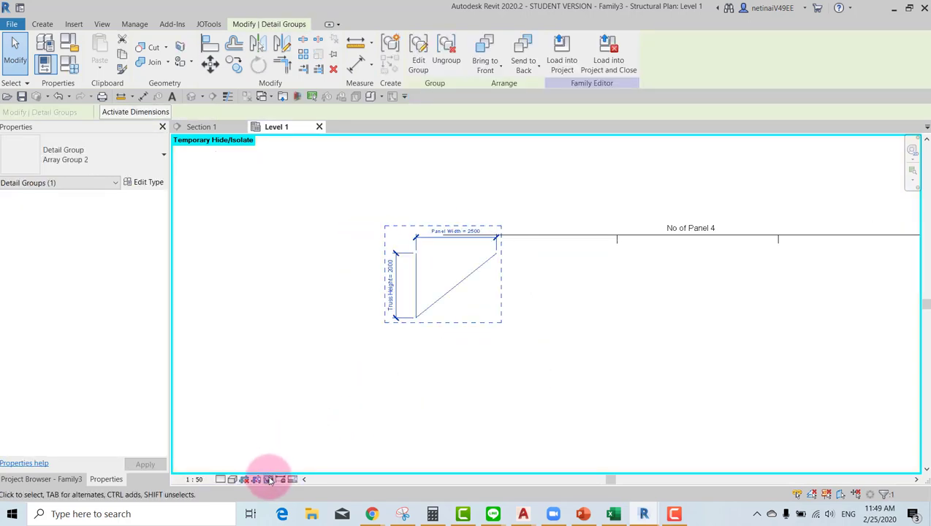
Reset Temporary Hide/Isolate so the whole truss is visible again
click(268, 479)
click(285, 469)
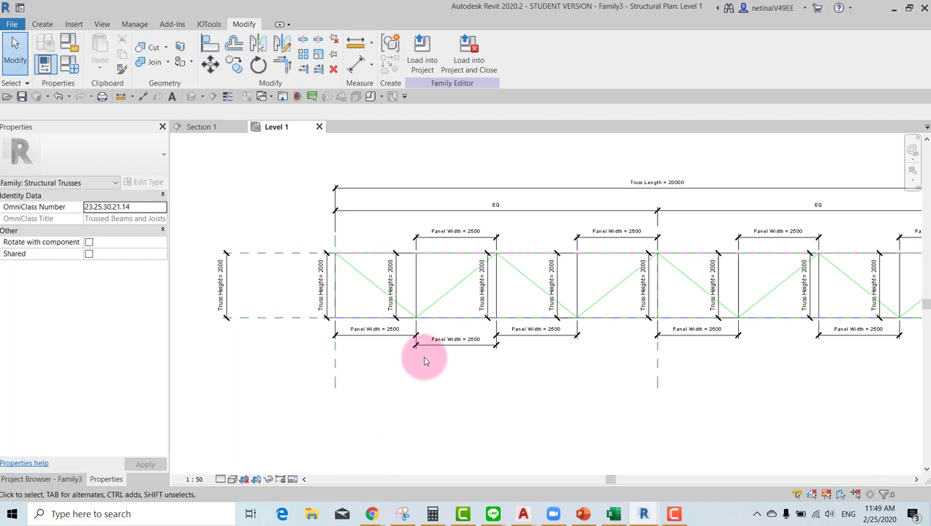
scroll(436, 301, down, 1)
scroll(440, 321, up, 1)
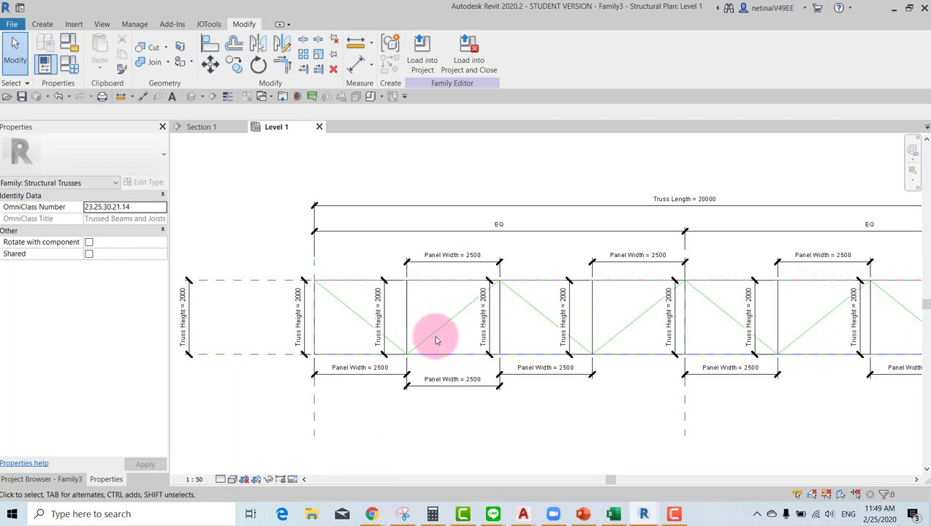
key(Escape)
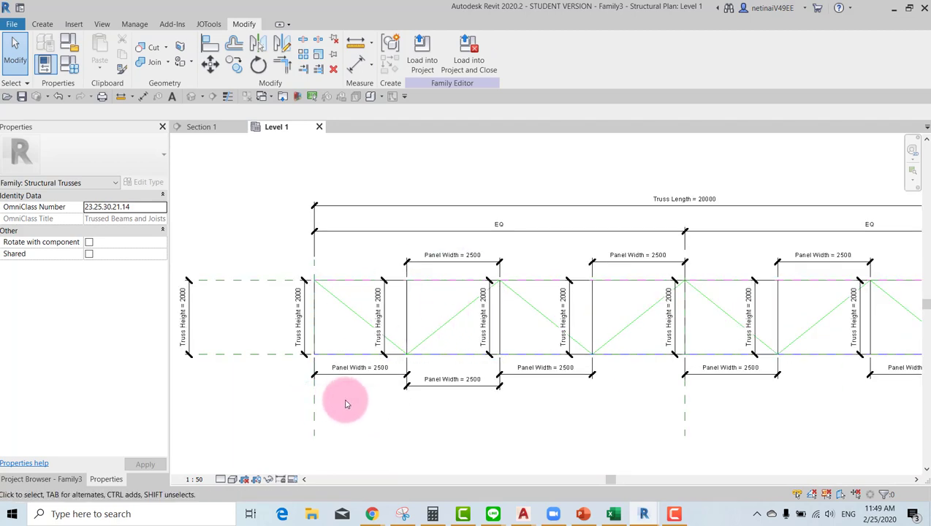
click(440, 332)
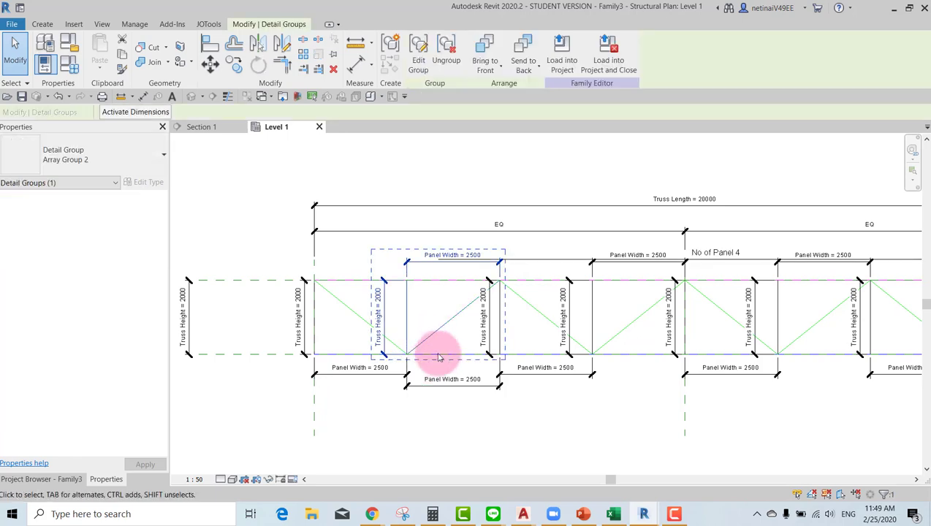
click(401, 421)
With DI, dimension 2500 from the left reference plane to the first vertical, below the truss
key(d)
key(i)
click(315, 415)
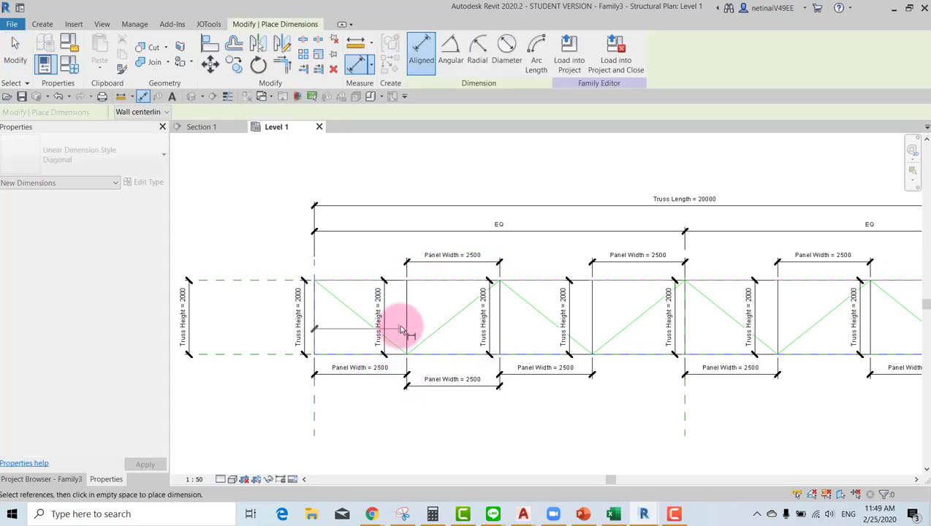
click(407, 322)
click(381, 415)
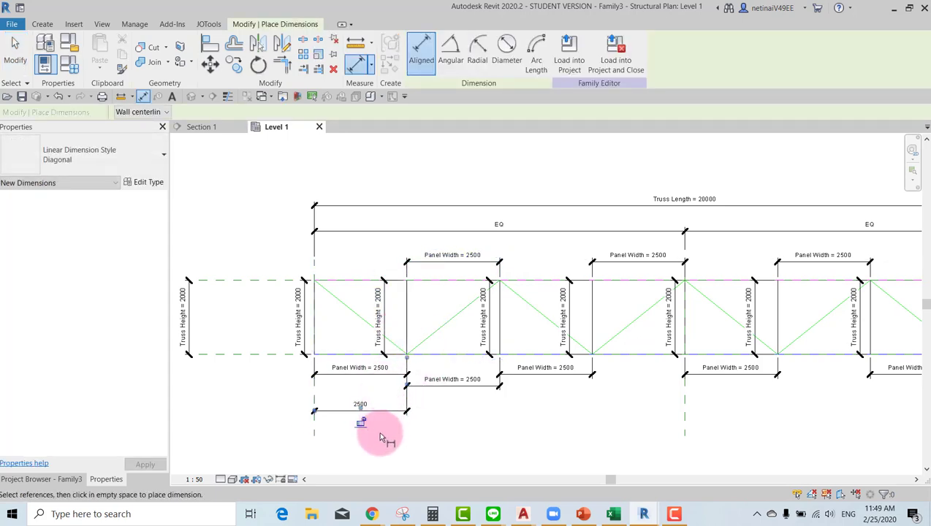
key(Escape)
Label the new 2500 dimension as Panel Width
click(408, 320)
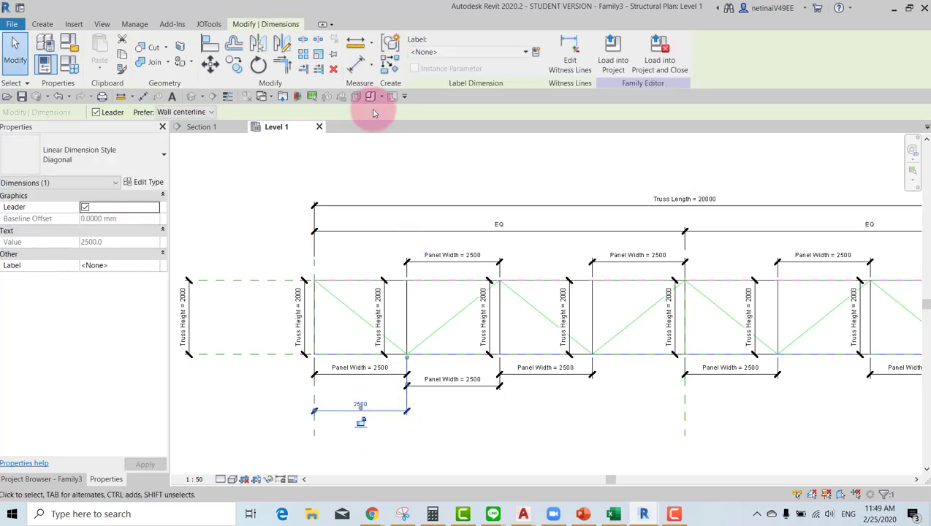
click(466, 52)
key(Return)
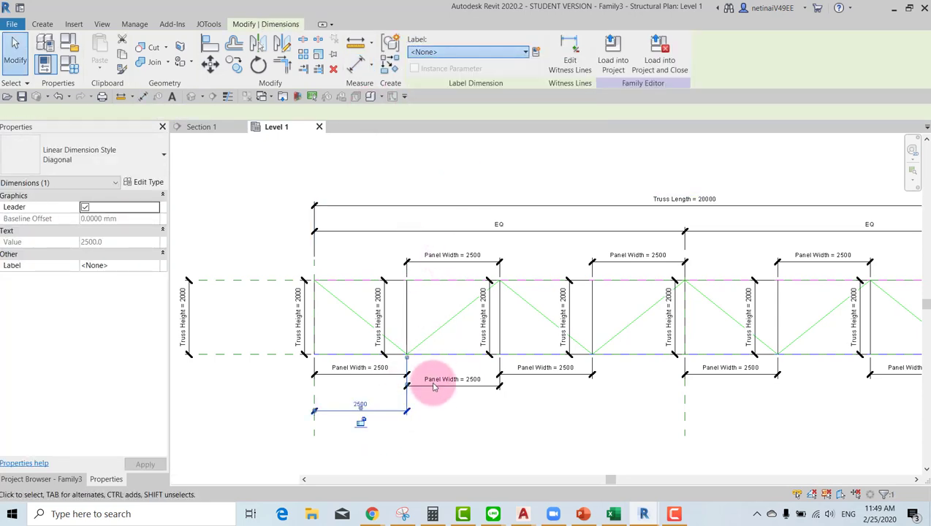
key(Escape)
scroll(475, 418, down, 2)
scroll(503, 418, up, 1)
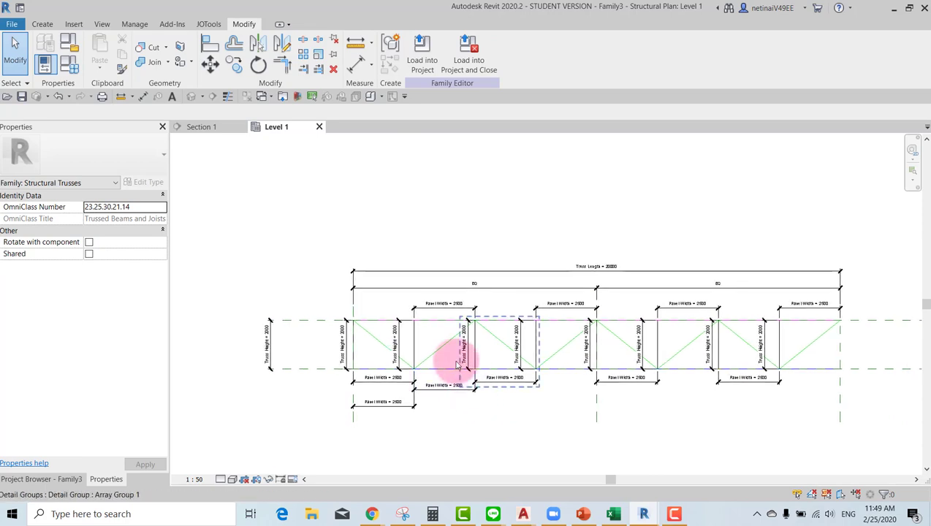
scroll(453, 353, up, 1)
scroll(416, 339, up, 1)
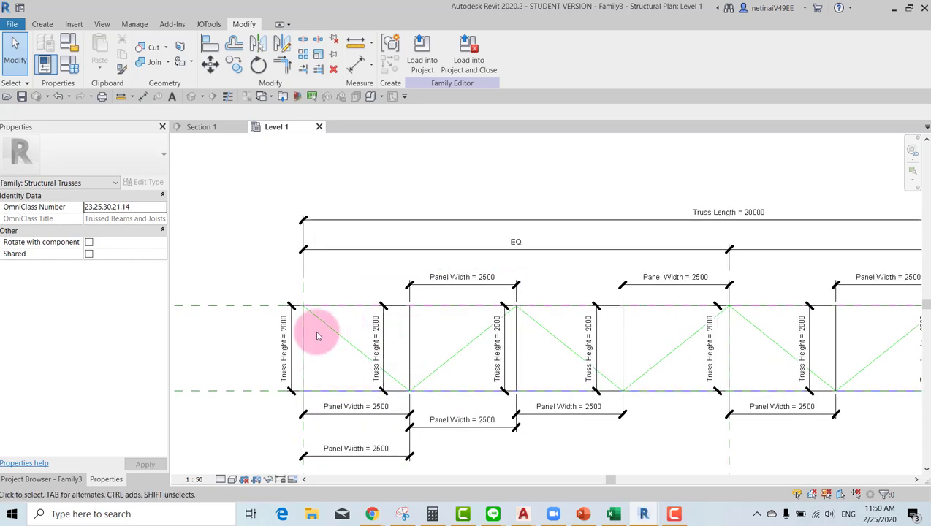
Align the first panel's web line end to the top chord
key(l)
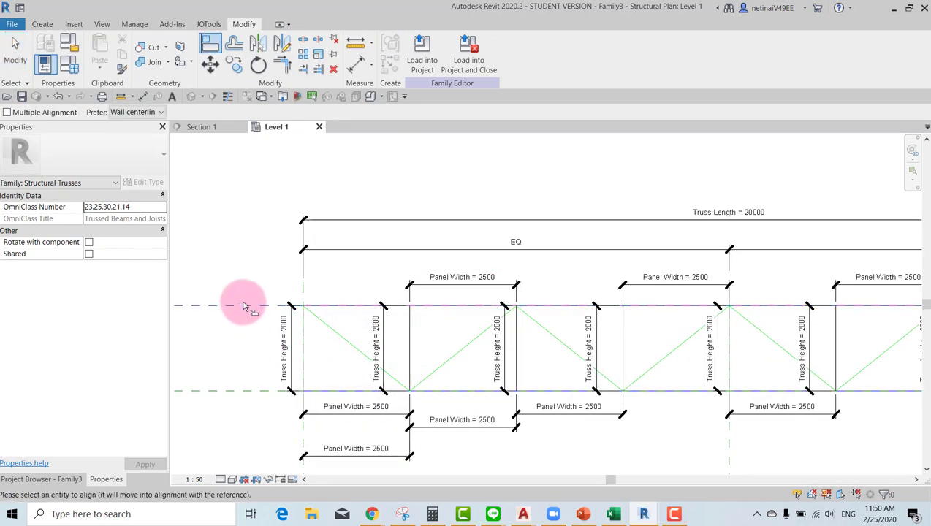
scroll(409, 311, up, 2)
scroll(395, 313, up, 1)
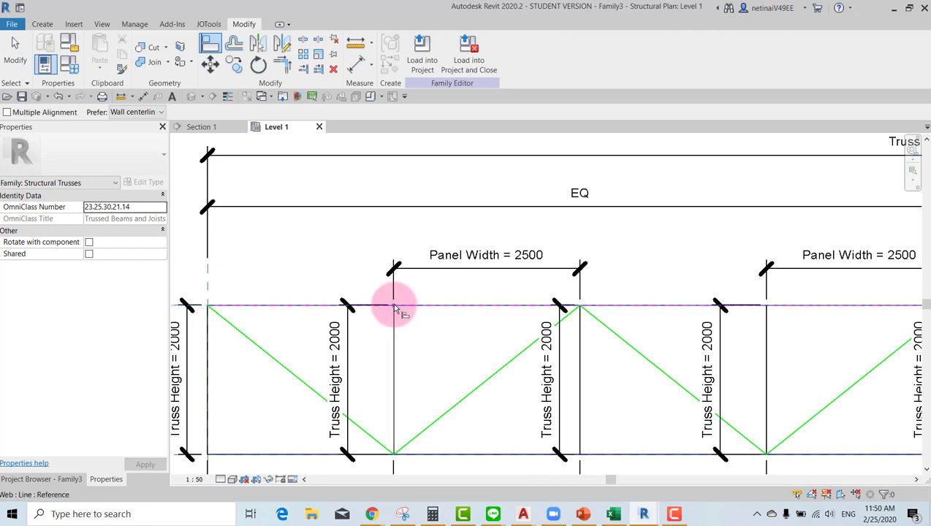
click(394, 307)
click(560, 284)
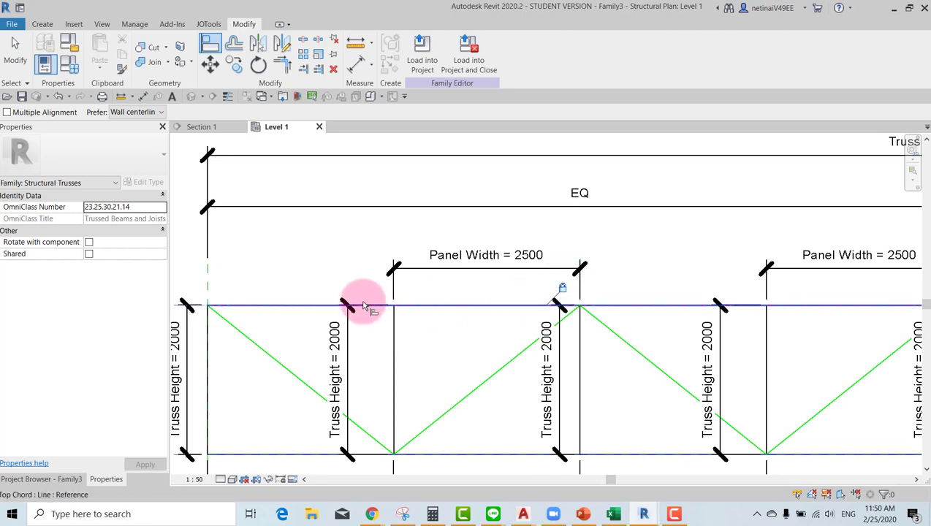
scroll(401, 327, down, 3)
key(Escape)
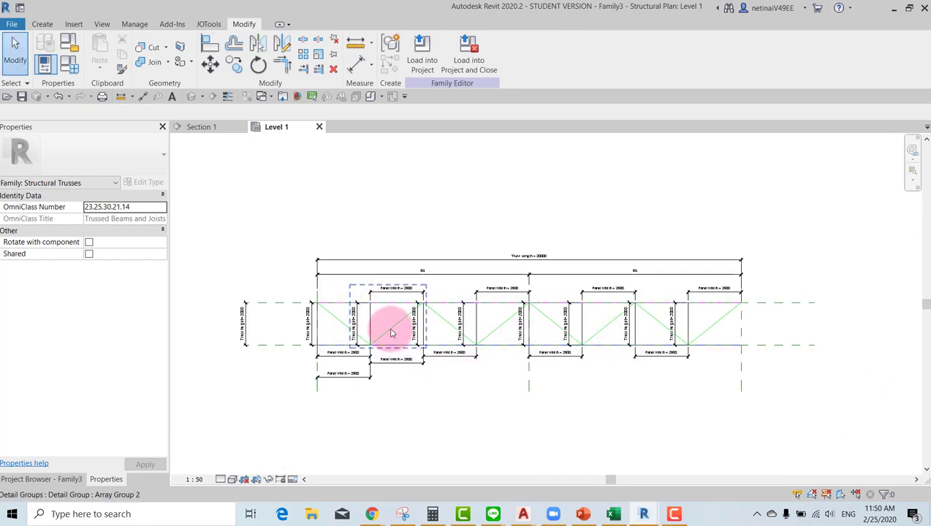
Pan to the right-hand truss panels and start Align (AL) again for the last panel
click(389, 326)
scroll(744, 312, up, 2)
scroll(722, 318, up, 3)
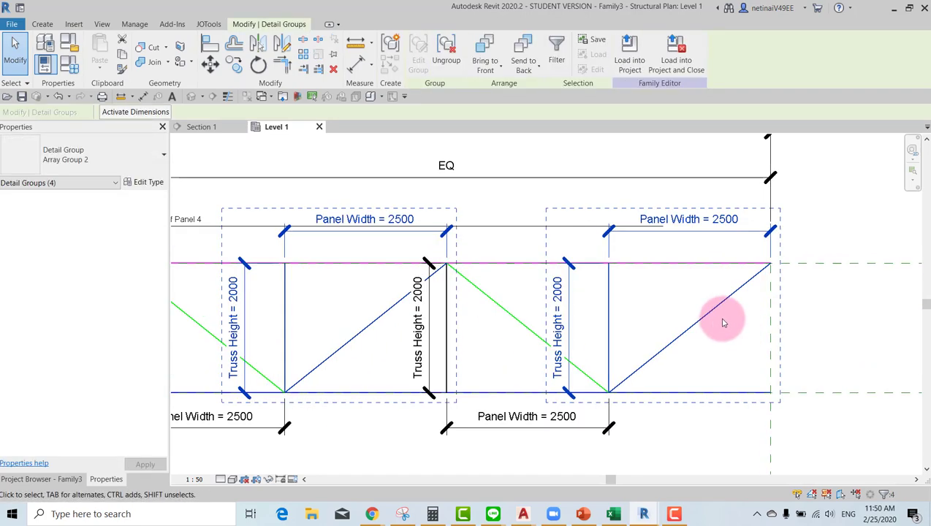
key(Escape)
middle_drag(708, 336, 660, 344)
key(a)
key(l)
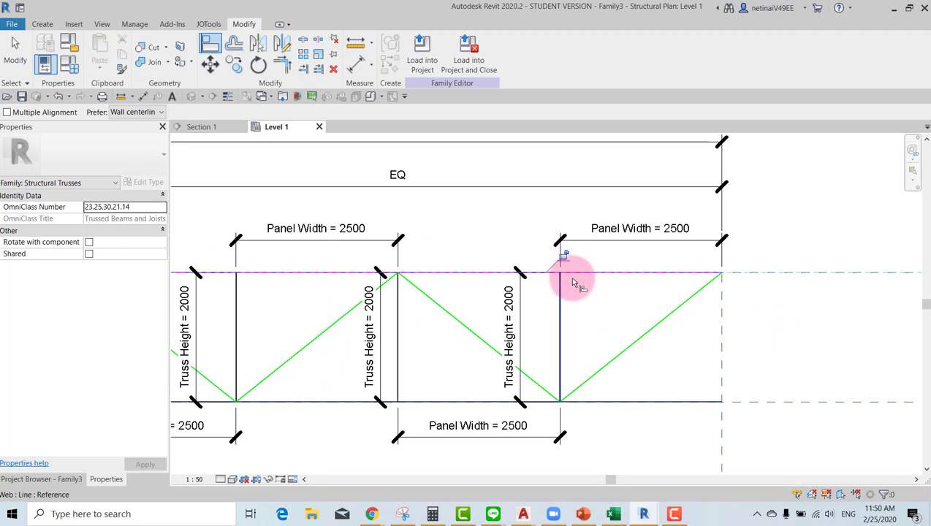
scroll(582, 265, down, 3)
scroll(613, 291, down, 1)
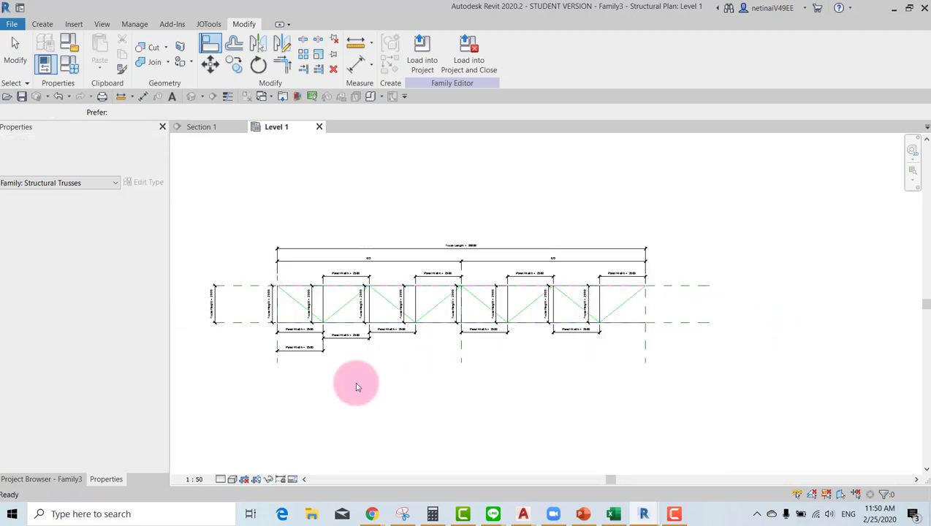
Change the Truss Length dimension to 25000
scroll(450, 363, up, 1)
key(Escape)
click(573, 236)
click(567, 227)
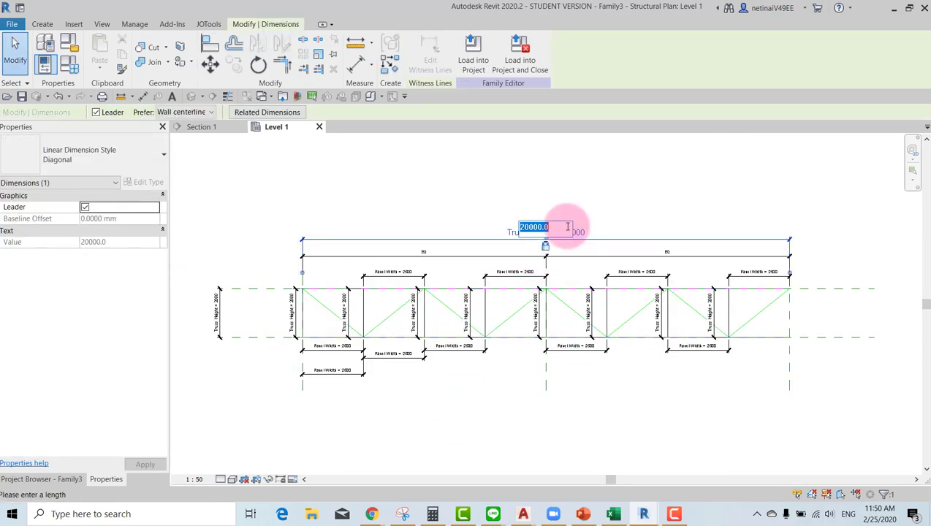
text(25000)
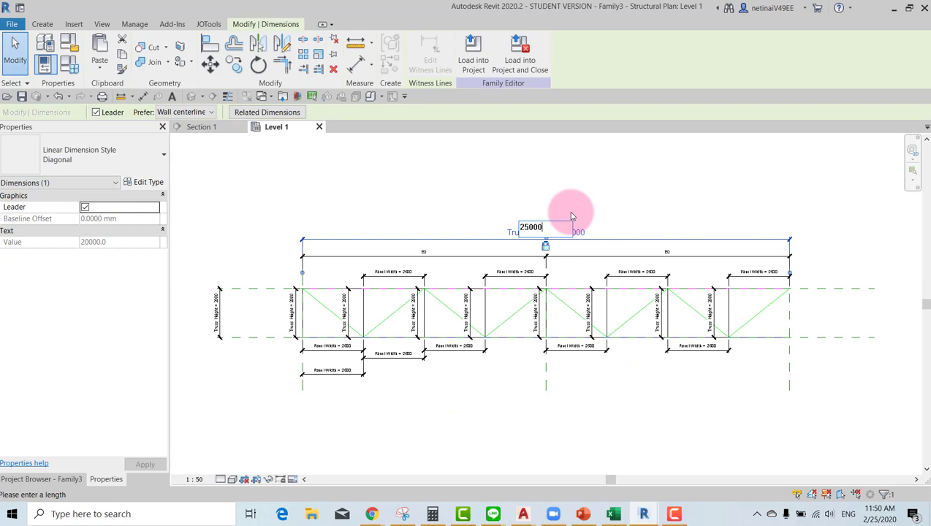
key(Return)
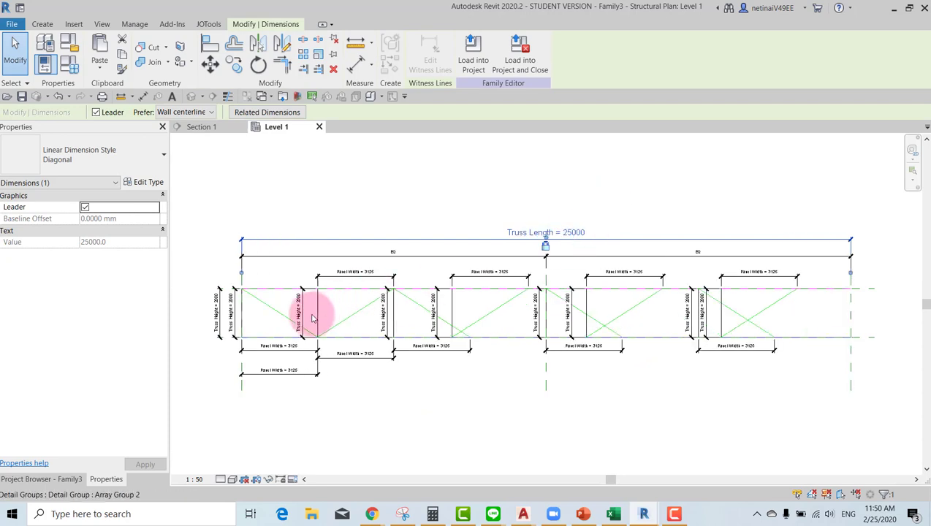
Select all four panel array groups and temporarily isolate them
scroll(311, 314, up, 2)
click(366, 322)
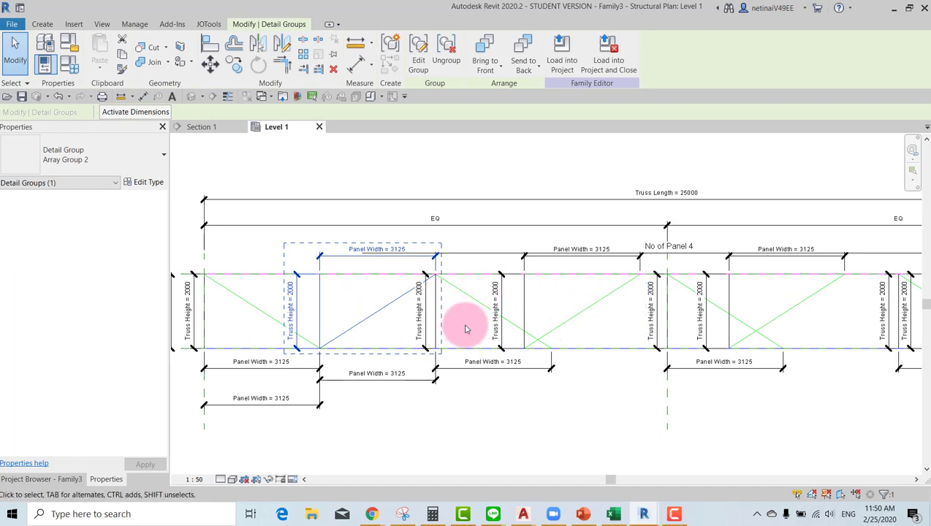
click(537, 318)
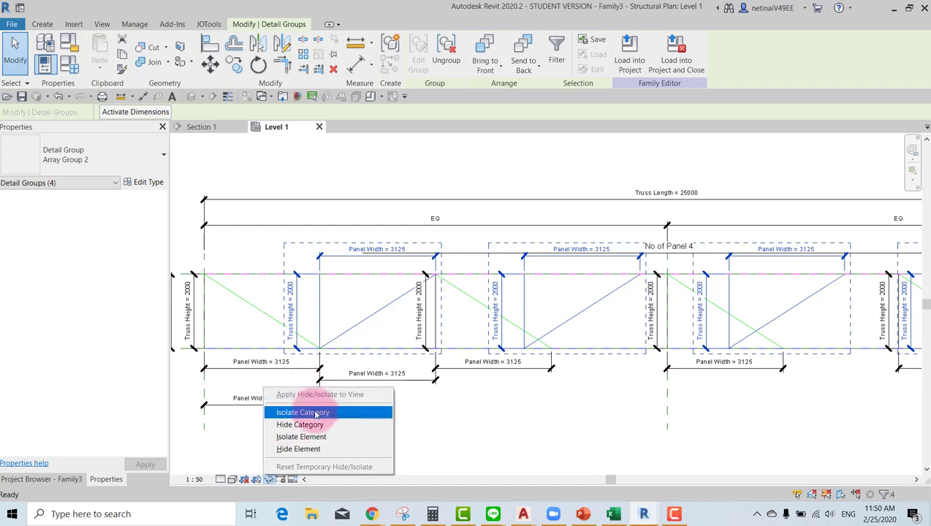
click(344, 425)
click(467, 408)
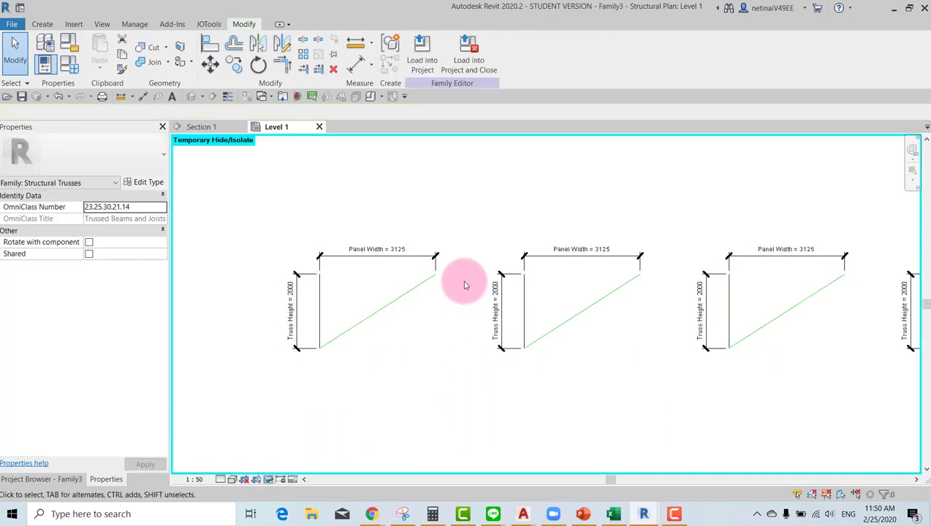
scroll(470, 282, up, 2)
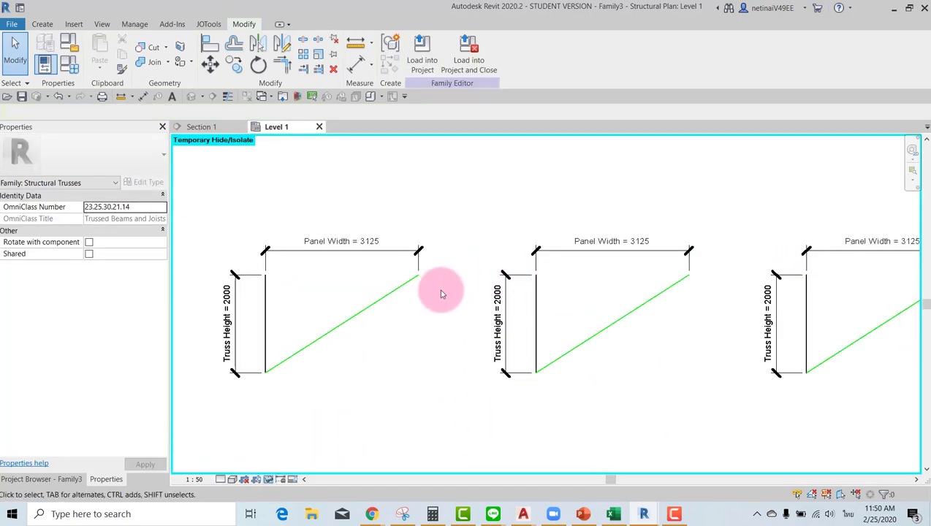
scroll(503, 292, down, 2)
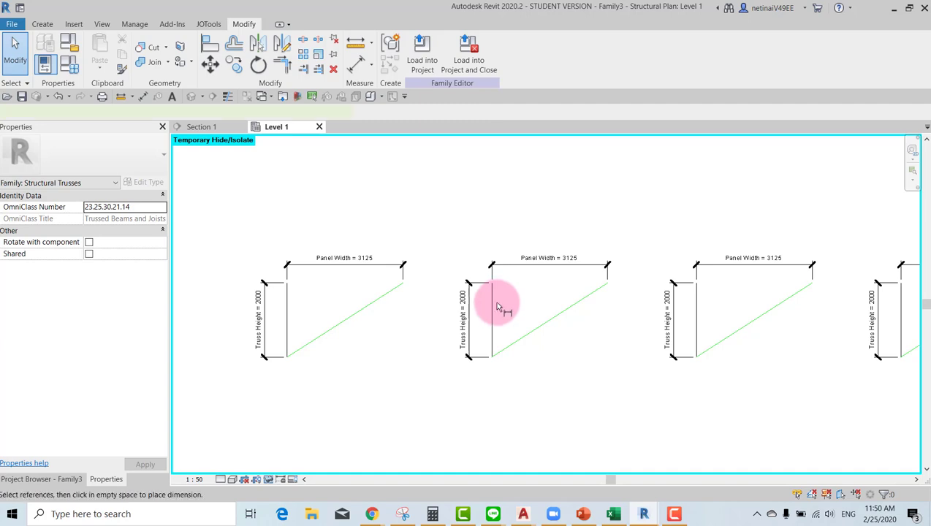
Place the 2396 gap dimension between adjacent panels and label it Panel Width
click(407, 285)
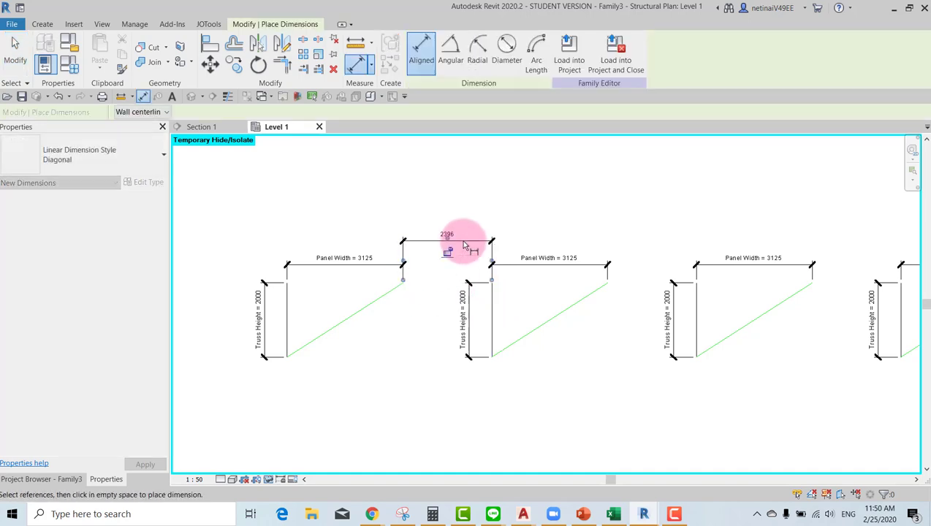
click(463, 246)
key(Escape)
click(462, 52)
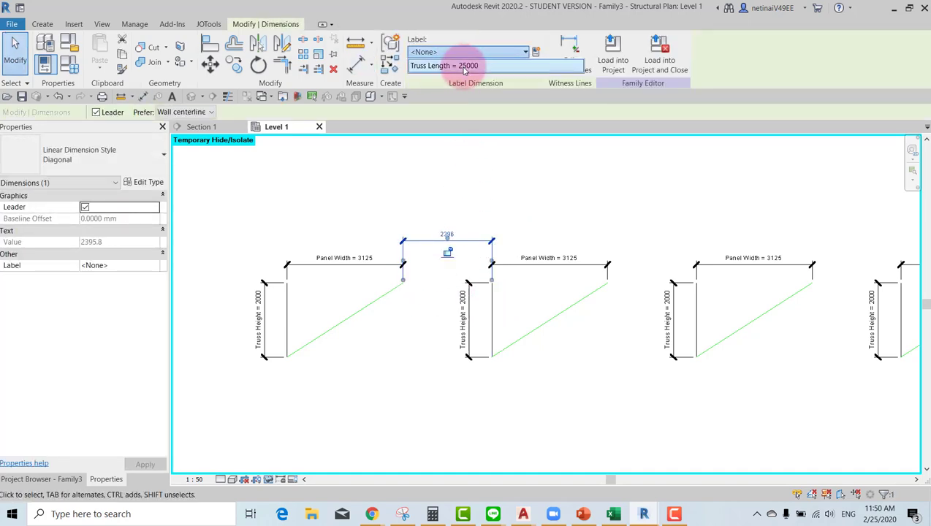
click(470, 95)
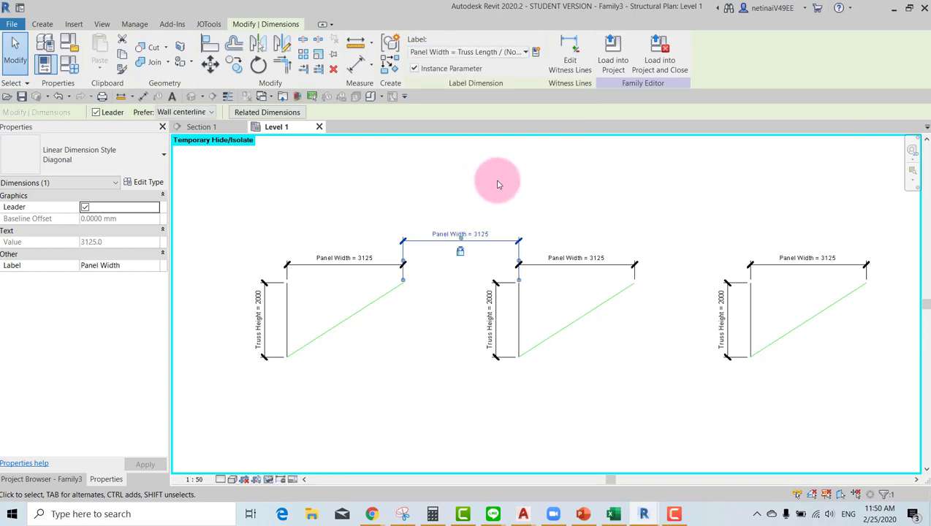
click(497, 184)
Reset Temporary Hide/Isolate to show all truss elements again
click(269, 480)
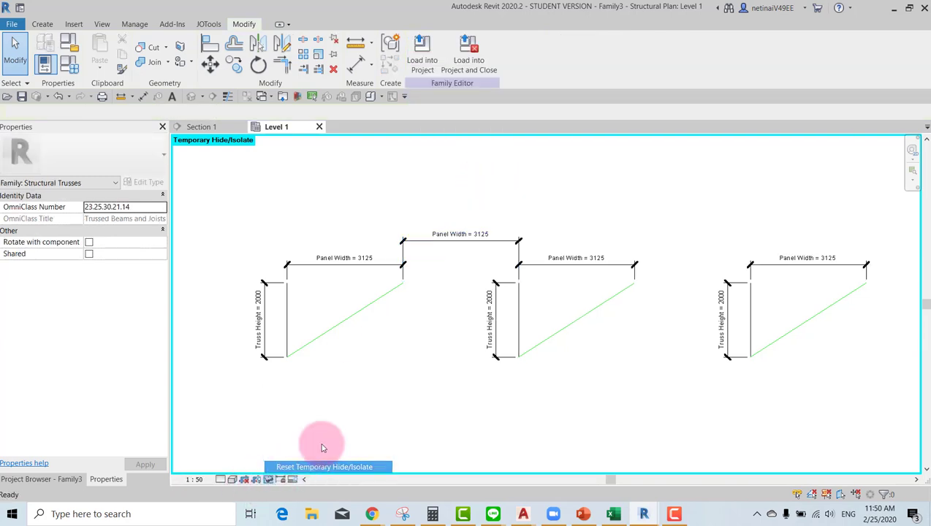
click(322, 465)
scroll(421, 364, down, 3)
scroll(421, 353, up, 3)
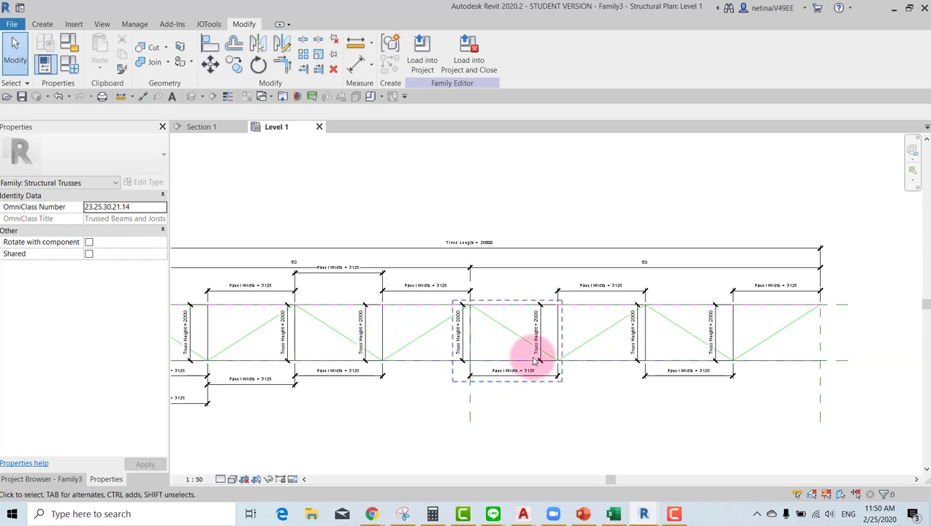
Draw a vertical web member down from the top chord's right end
scroll(765, 318, up, 3)
scroll(770, 330, down, 2)
scroll(769, 330, down, 2)
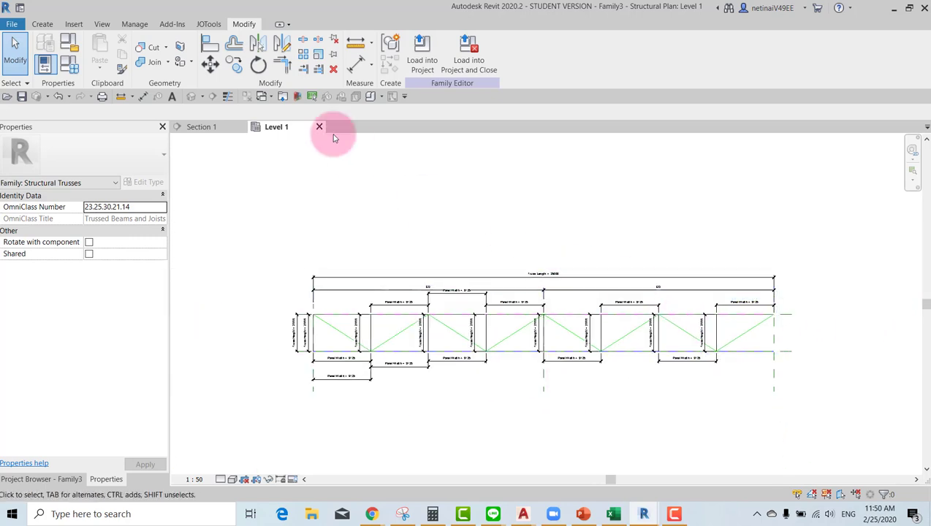
click(42, 24)
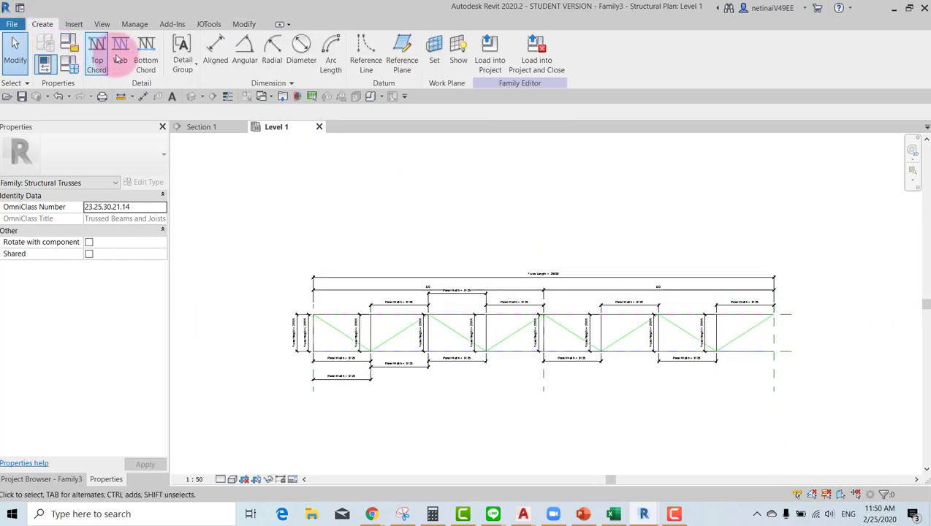
click(119, 58)
scroll(792, 328, up, 2)
scroll(760, 277, up, 2)
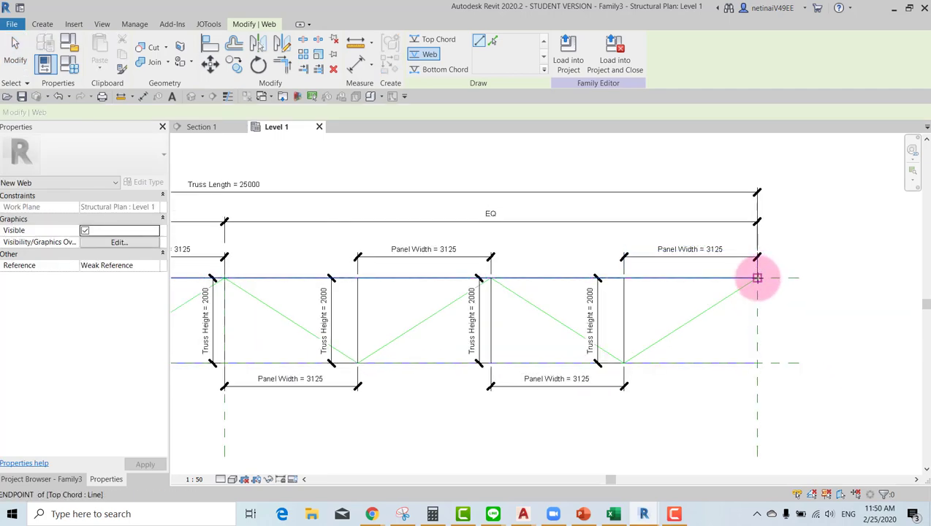
click(758, 277)
click(757, 361)
key(Escape)
Change the Truss Length dimension to 20000
scroll(789, 326, down, 3)
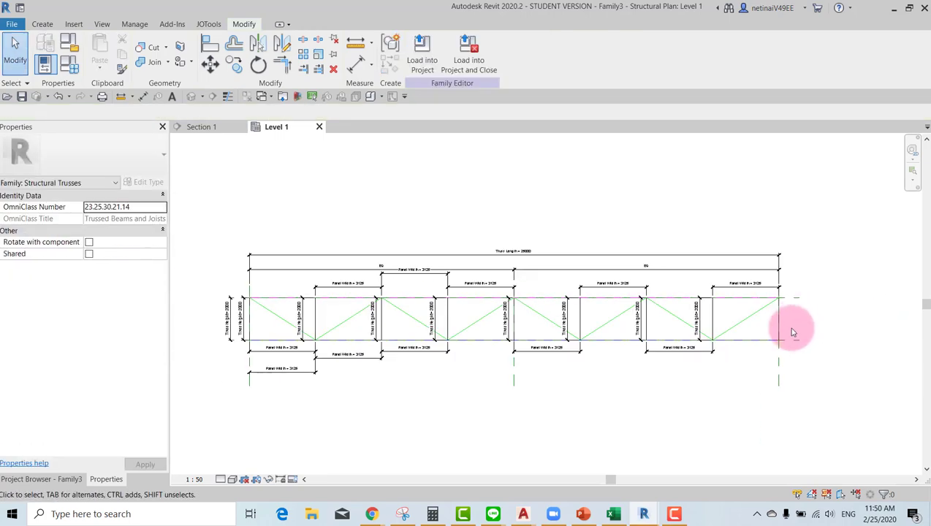
scroll(258, 321, up, 4)
scroll(304, 320, down, 2)
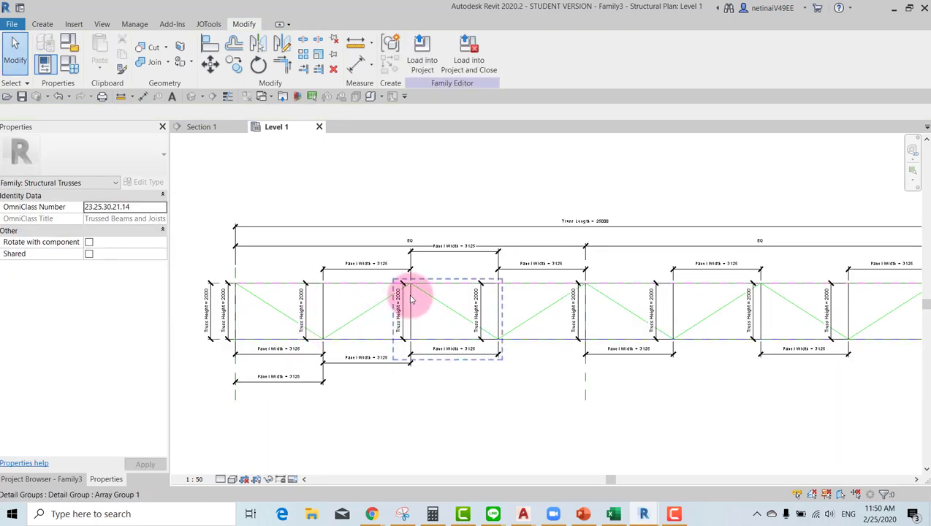
click(612, 221)
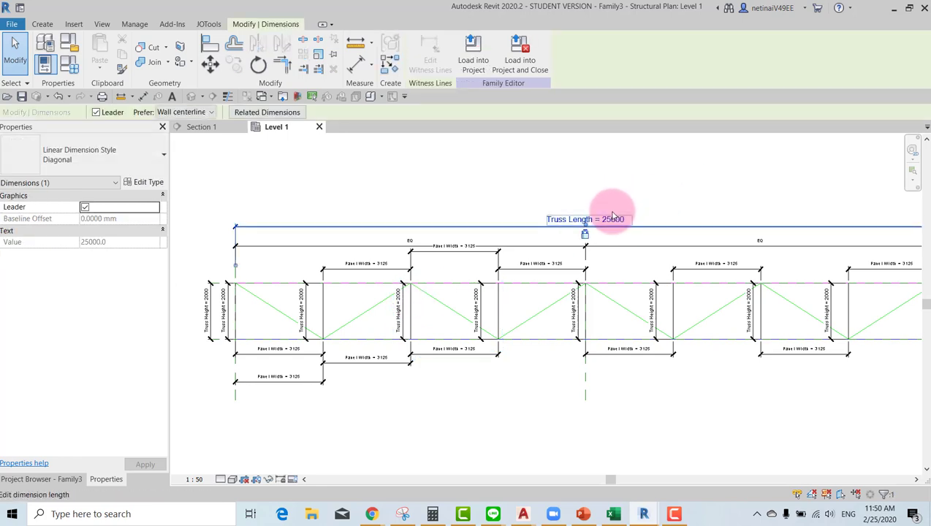
click(615, 218)
text(20000)
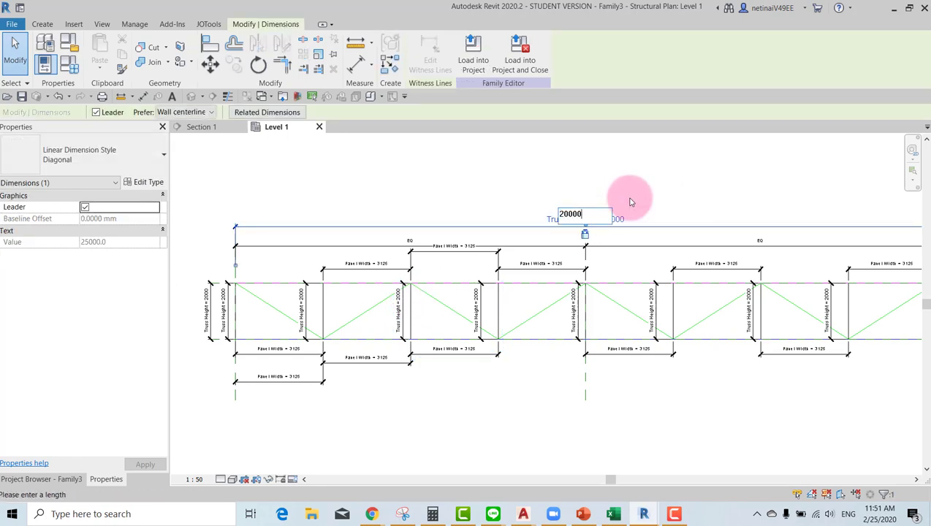
key(Return)
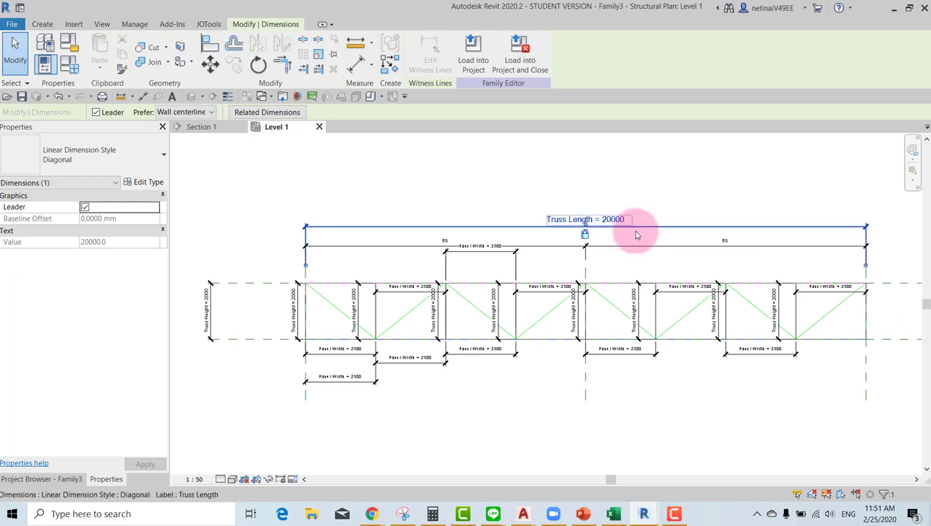
Set the Truss Height dimension at the truss's left end to 1500
scroll(343, 308, up, 2)
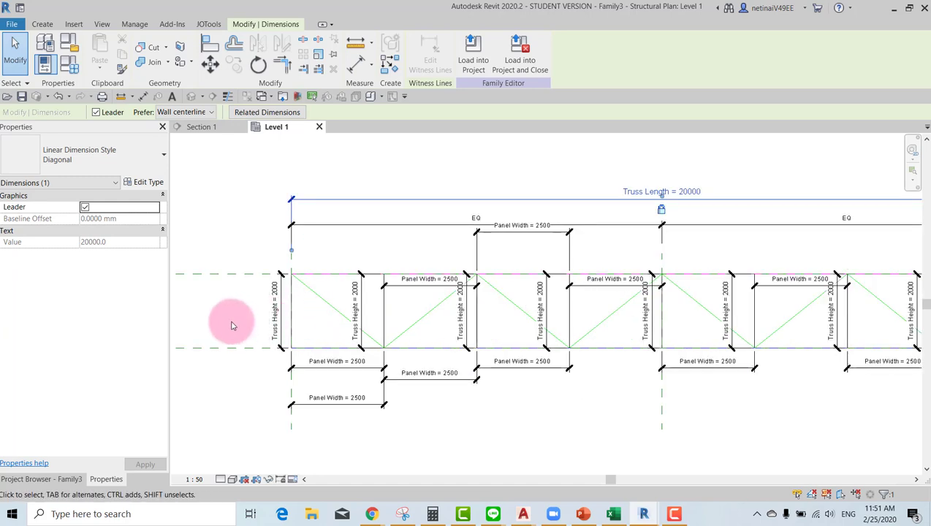
middle_drag(234, 322, 341, 322)
click(276, 307)
click(285, 288)
text(15000)
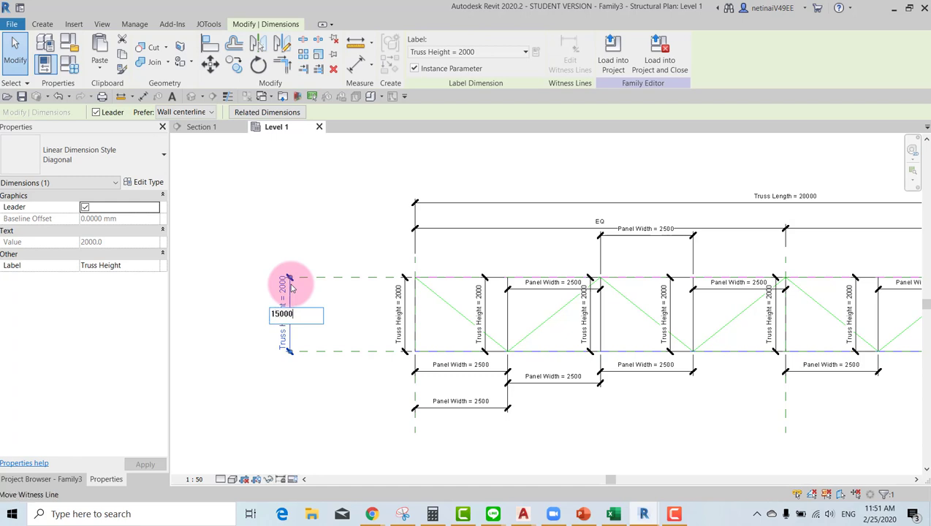
key(Return)
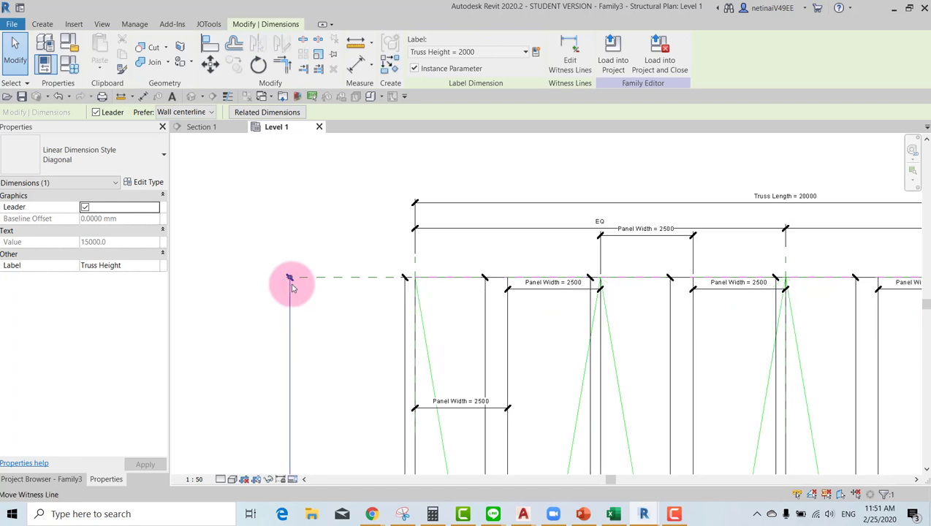
scroll(361, 216, down, 3)
text(1500)
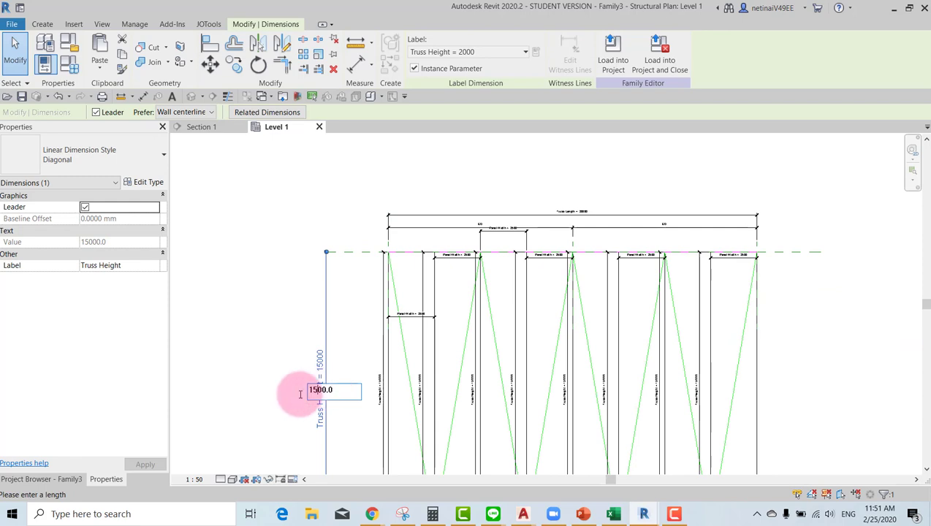
key(Return)
scroll(467, 245, up, 2)
scroll(555, 307, up, 2)
scroll(440, 350, up, 2)
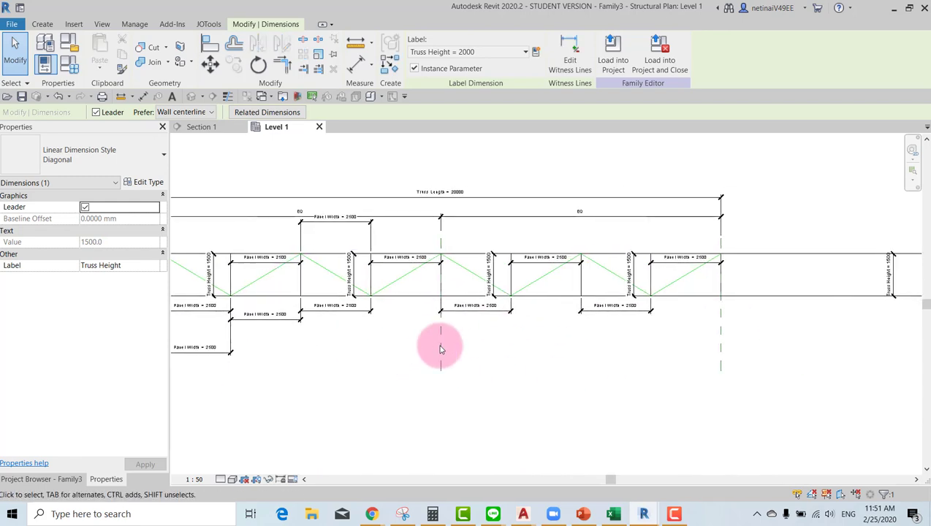
scroll(633, 291, down, 2)
scroll(665, 291, up, 3)
Inside the repeated panel group, drag the Truss Height dimension to the left end and finish
mouse_move(703, 281)
middle_down()
mouse_move(474, 392)
mouse_move(438, 394)
middle_up()
double_click(768, 314)
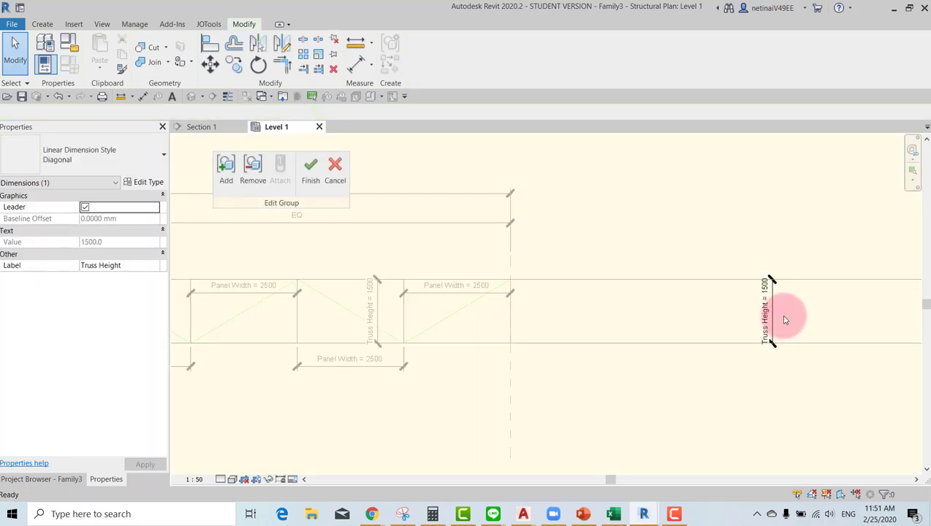
scroll(775, 315, down, 2)
click(774, 316)
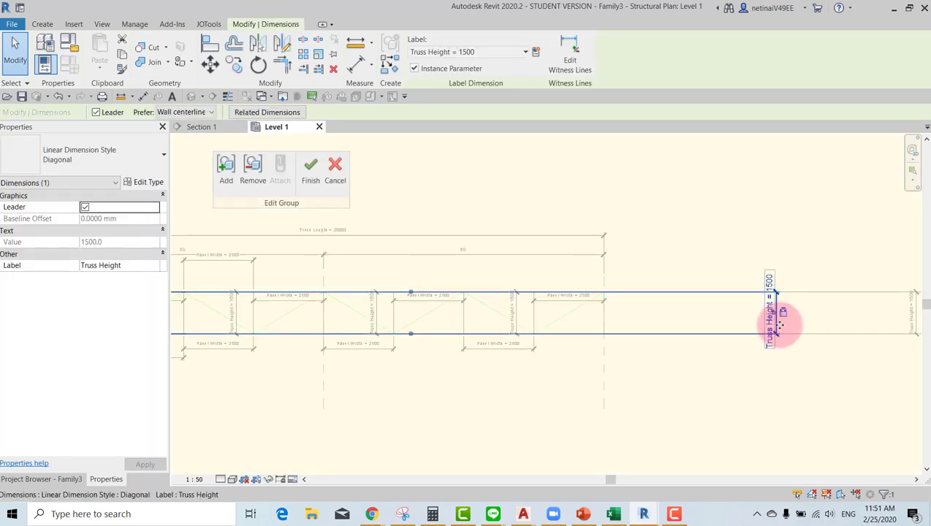
mouse_move(774, 316)
ctrl+mouse_down()
mouse_move(271, 369)
mouse_move(644, 353)
ctrl+mouse_up()
scroll(649, 317, up, 2)
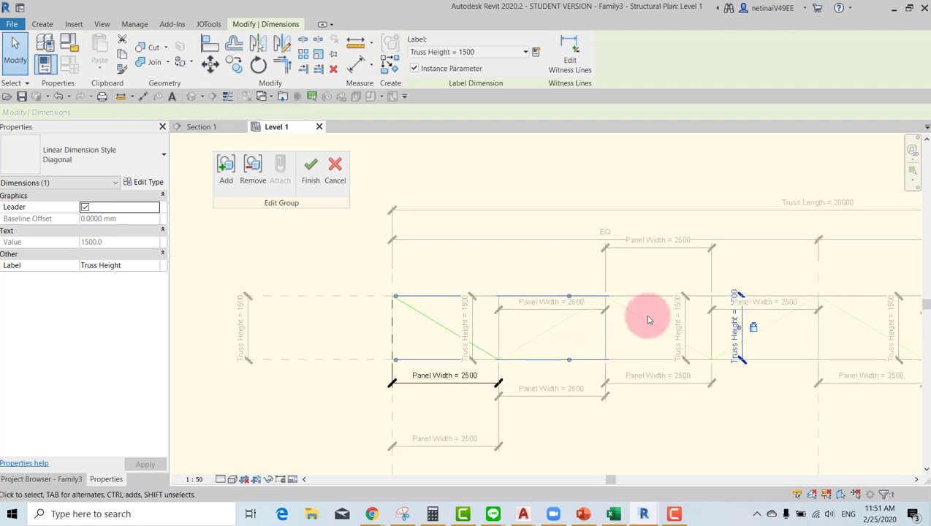
scroll(746, 353, up, 2)
mouse_move(745, 350)
ctrl+mouse_down()
mouse_move(278, 336)
mouse_move(257, 322)
ctrl+mouse_up()
click(310, 167)
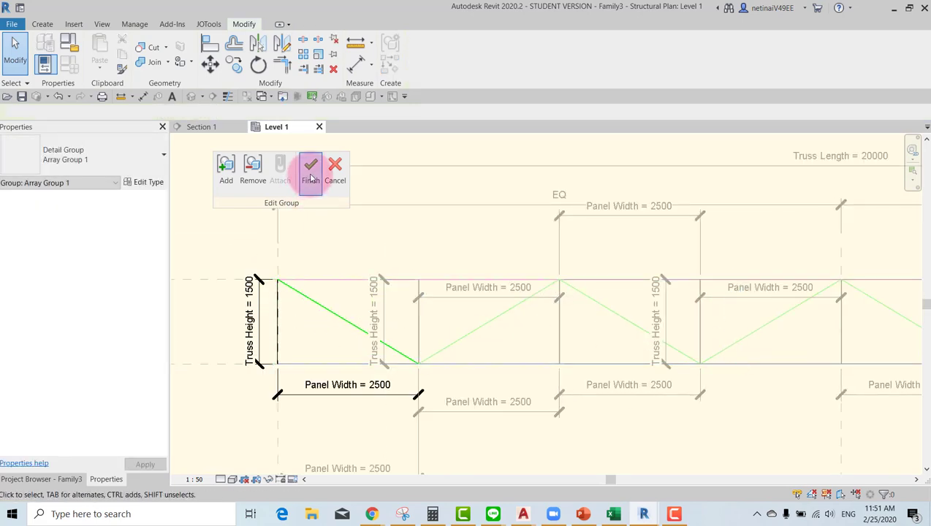
scroll(322, 265, down, 4)
click(432, 349)
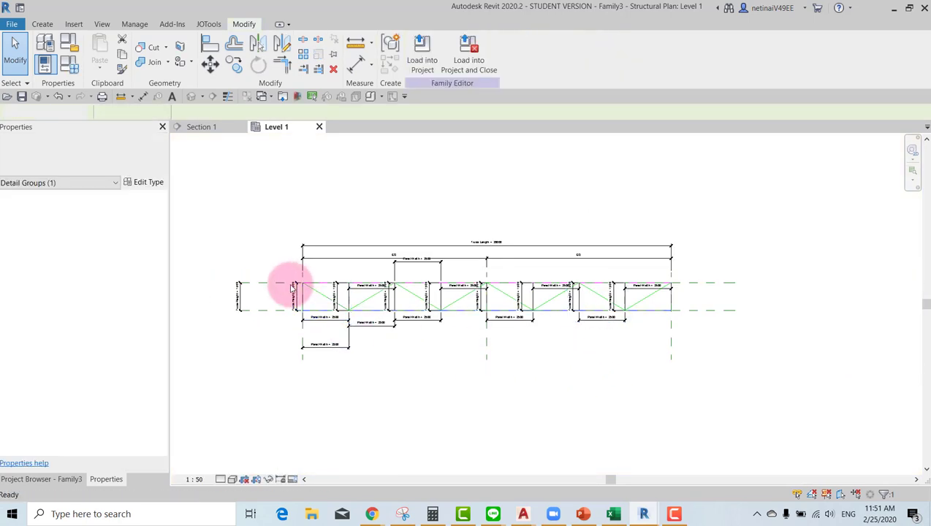
scroll(285, 285, up, 3)
Raise No of Panel to 6 in Family Types, making panels 1667 wide, and view the truss
scroll(662, 369, down, 1)
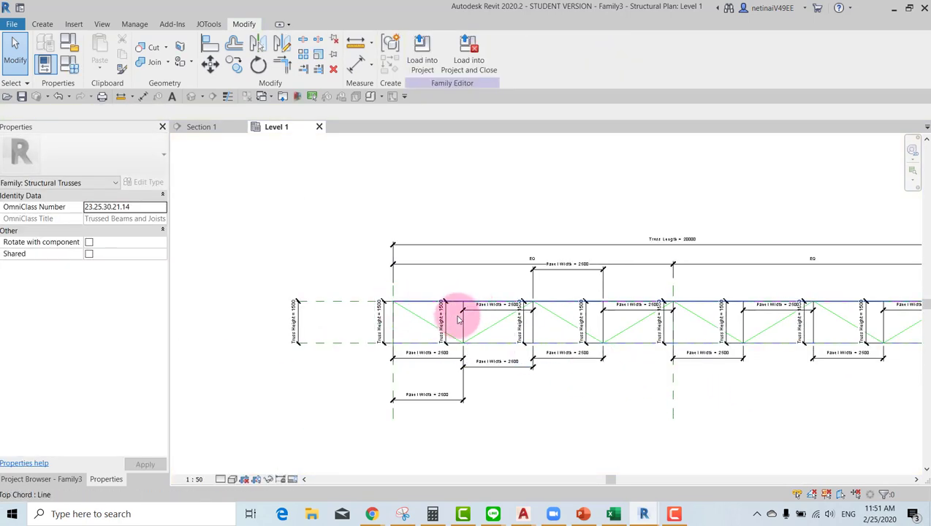
click(71, 66)
scroll(380, 232, down, 5)
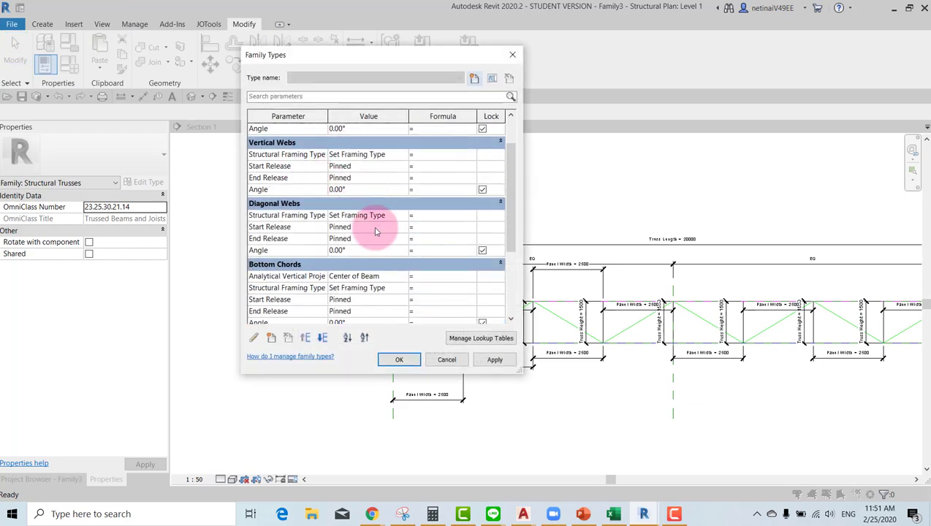
scroll(370, 261, down, 5)
click(400, 314)
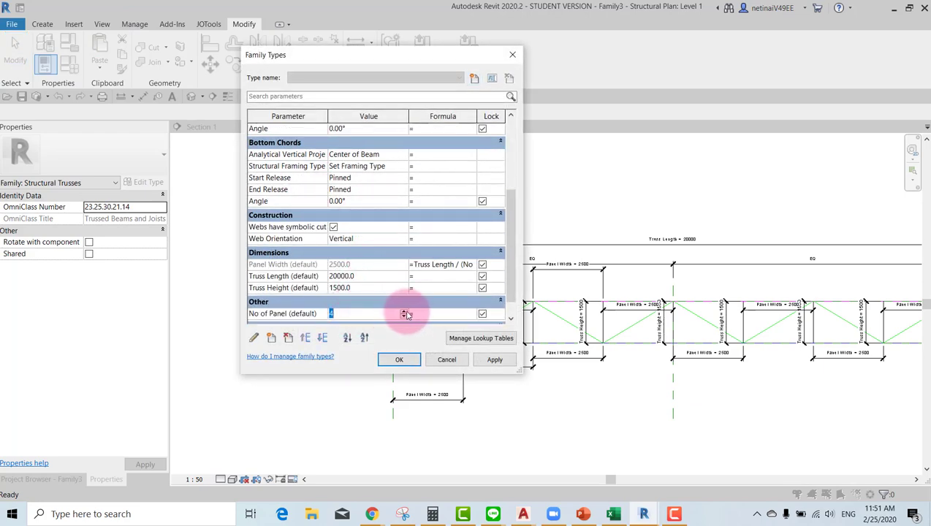
click(397, 360)
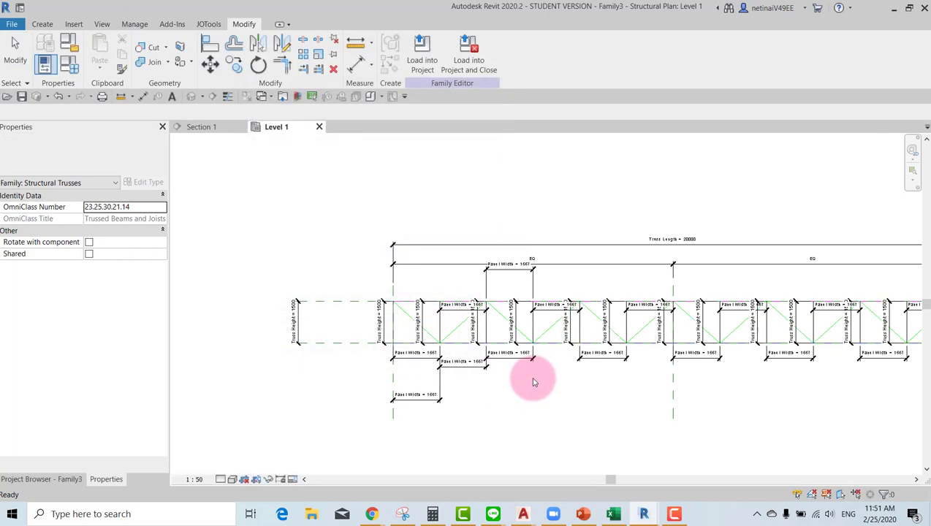
middle_drag(630, 400, 511, 403)
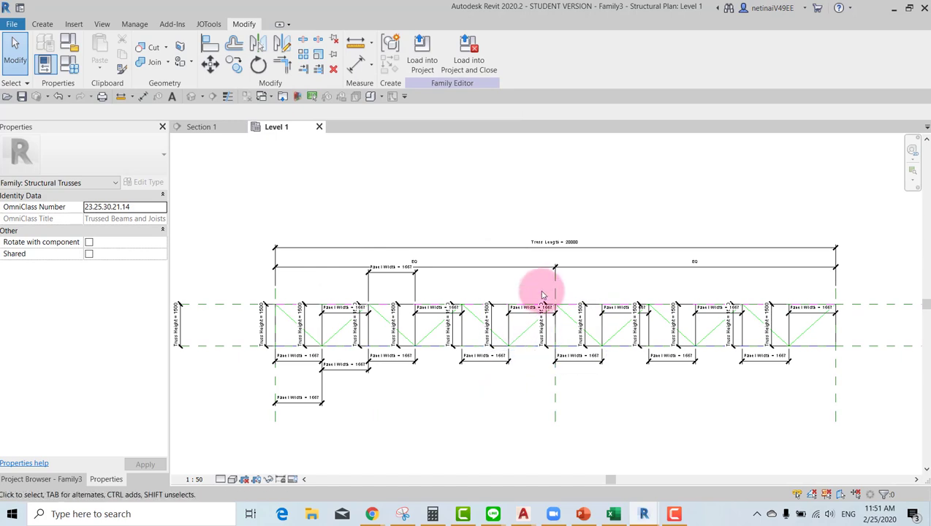
scroll(299, 315, up, 1)
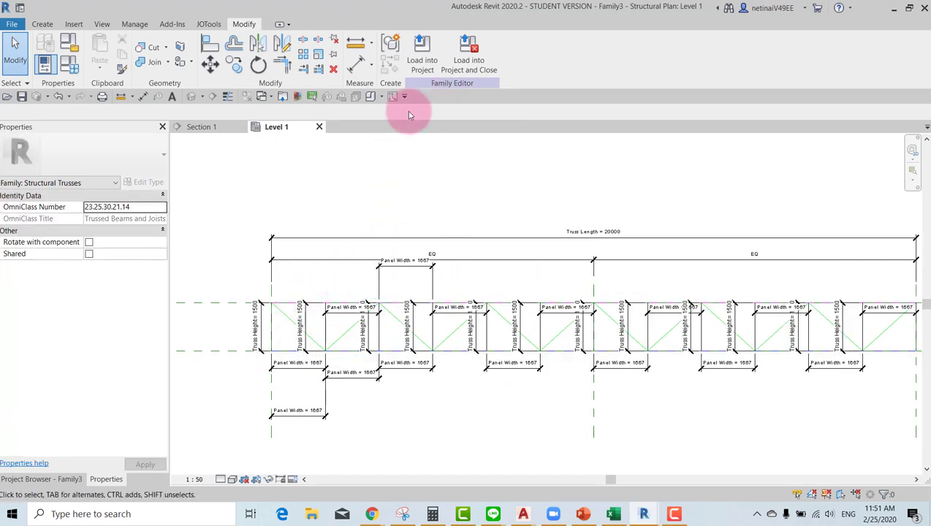
Close the Section 1 view and create a new project from the Structural Template
click(239, 127)
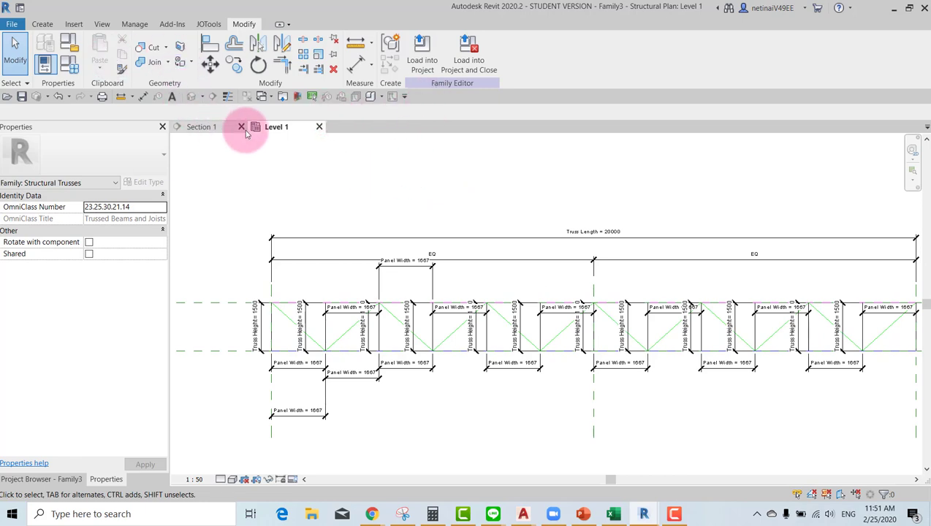
click(447, 258)
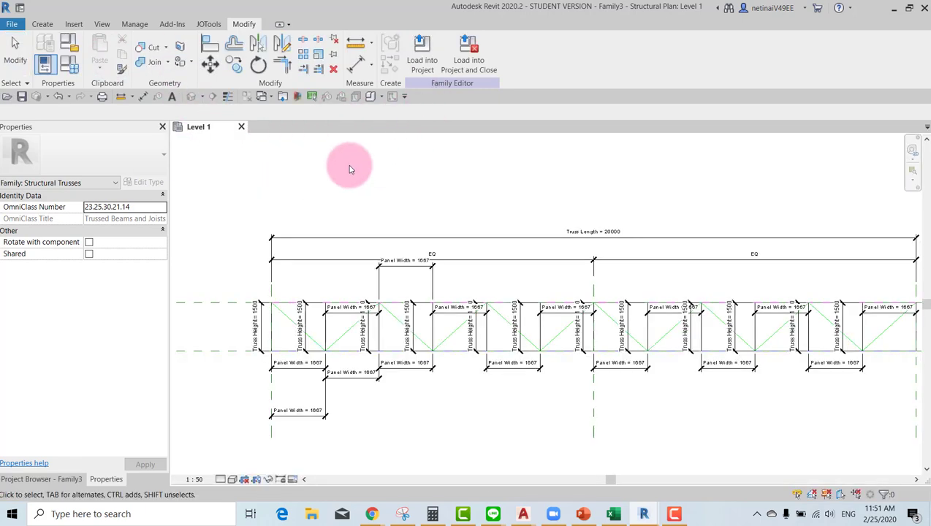
click(10, 25)
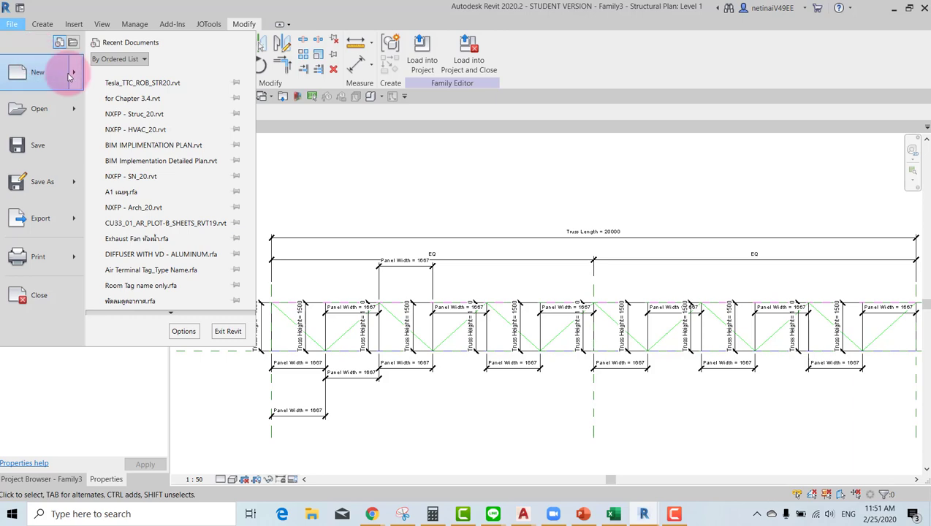
mouse_move(38, 72)
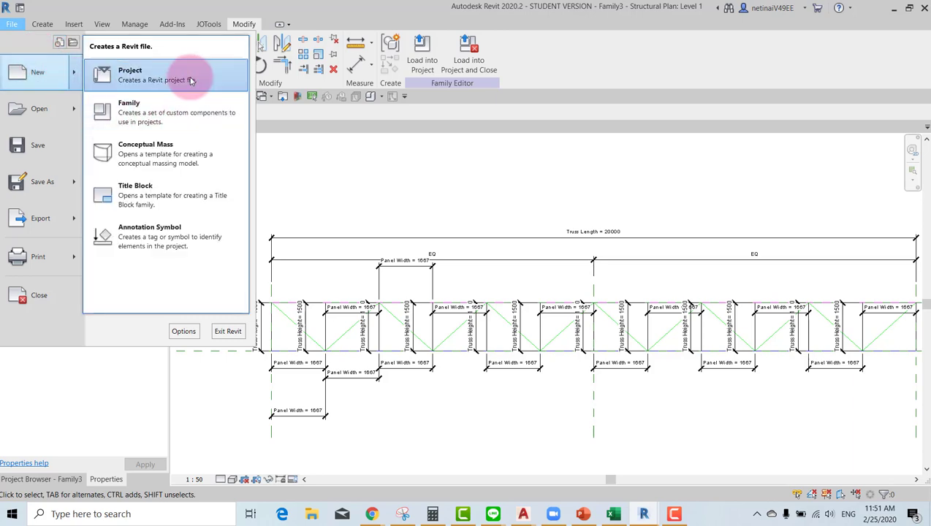
click(190, 80)
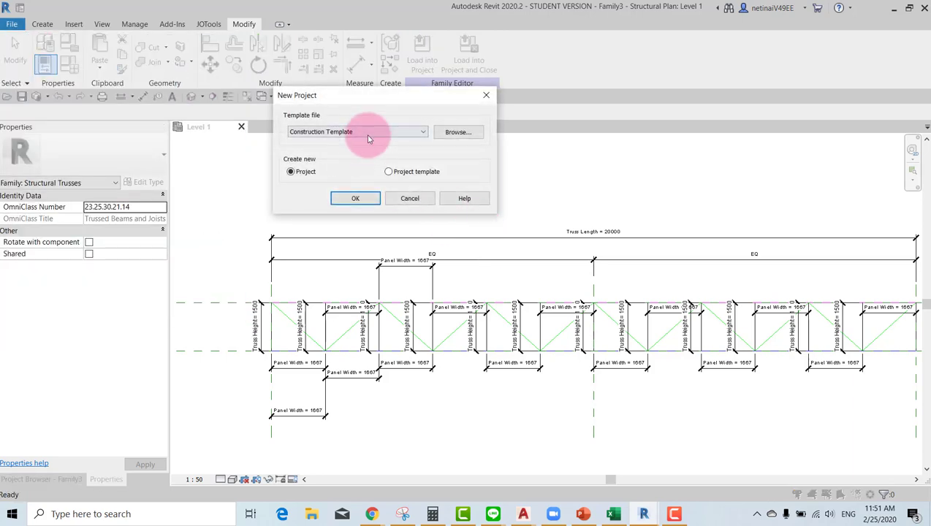
click(369, 139)
click(347, 166)
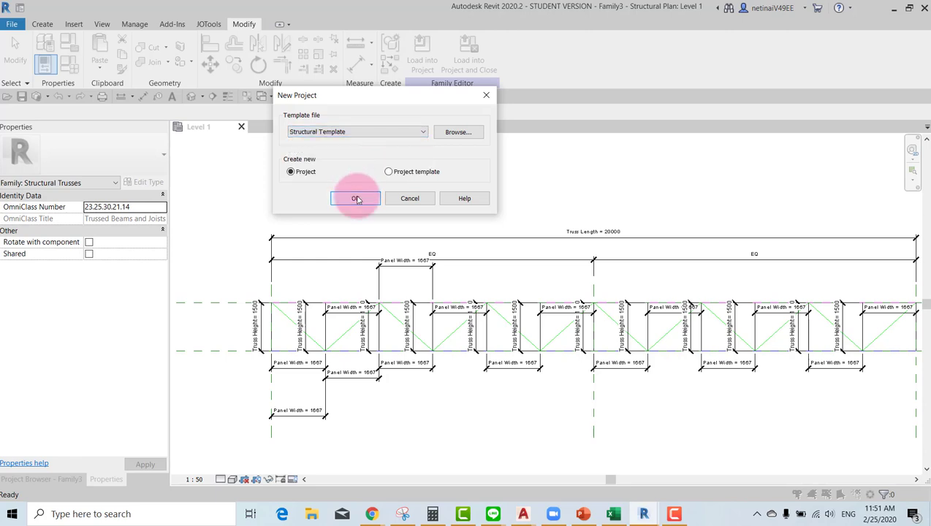
click(356, 199)
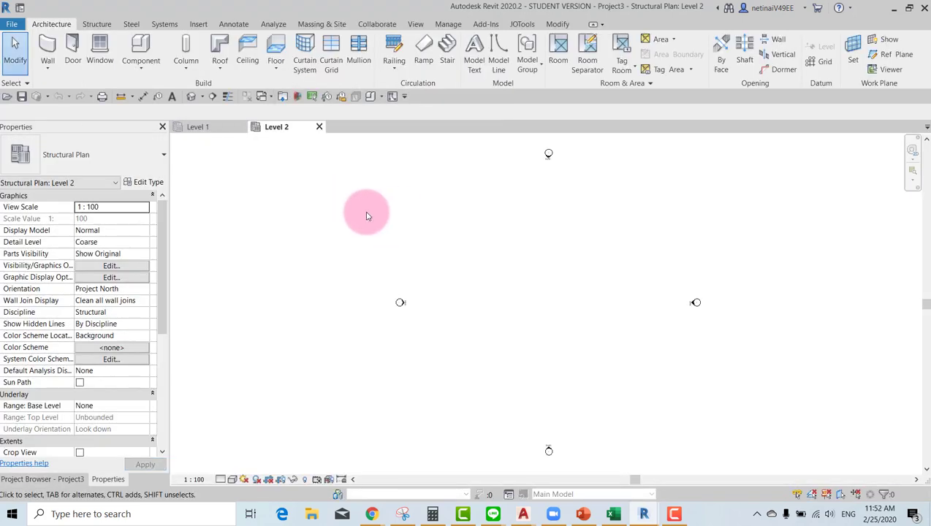
Load the truss family into the new project without saving the family
click(205, 130)
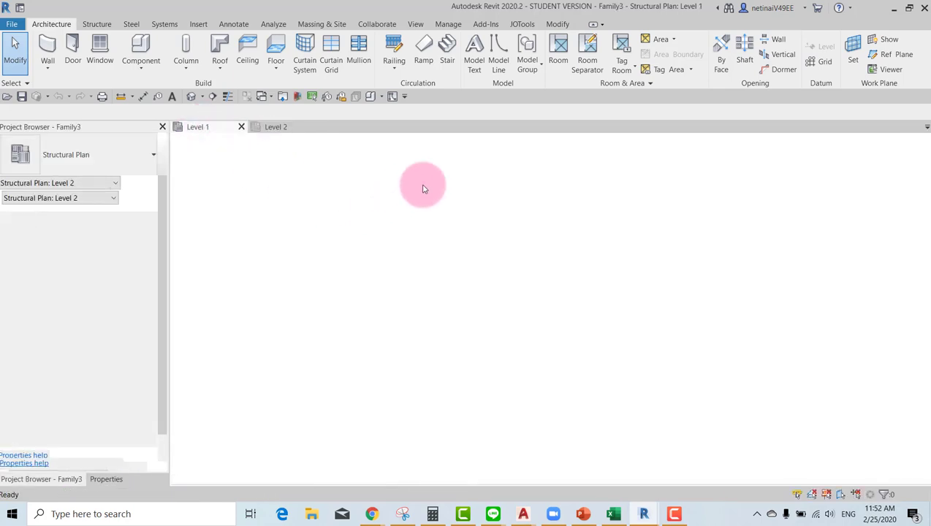
scroll(642, 189, down, 1)
scroll(395, 276, up, 1)
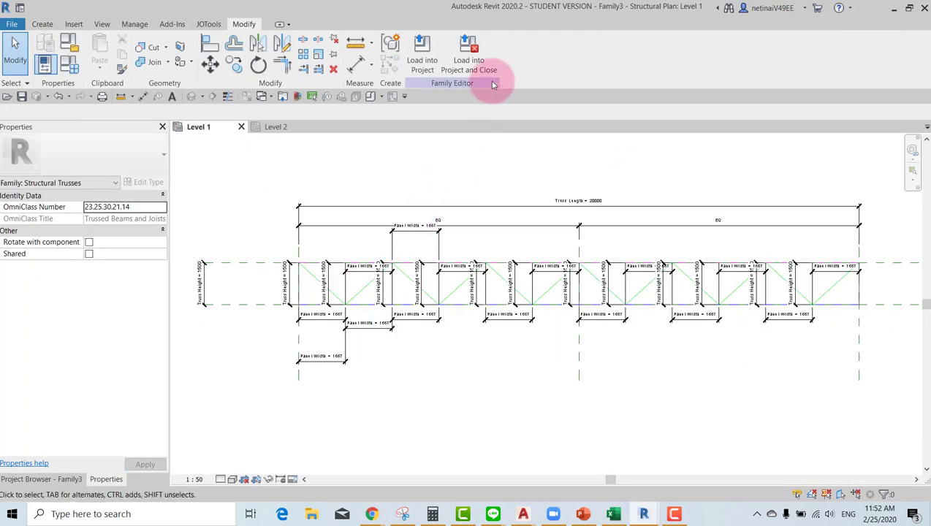
click(469, 61)
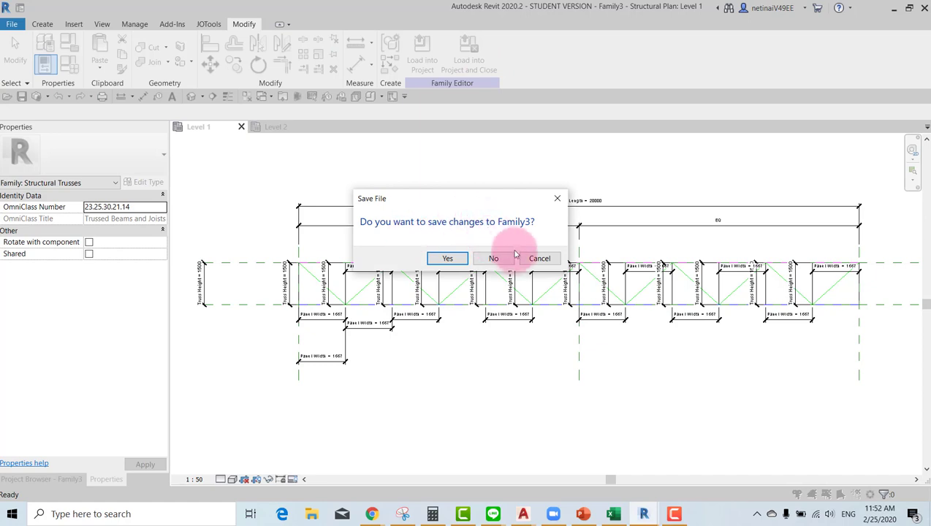
click(489, 260)
click(415, 60)
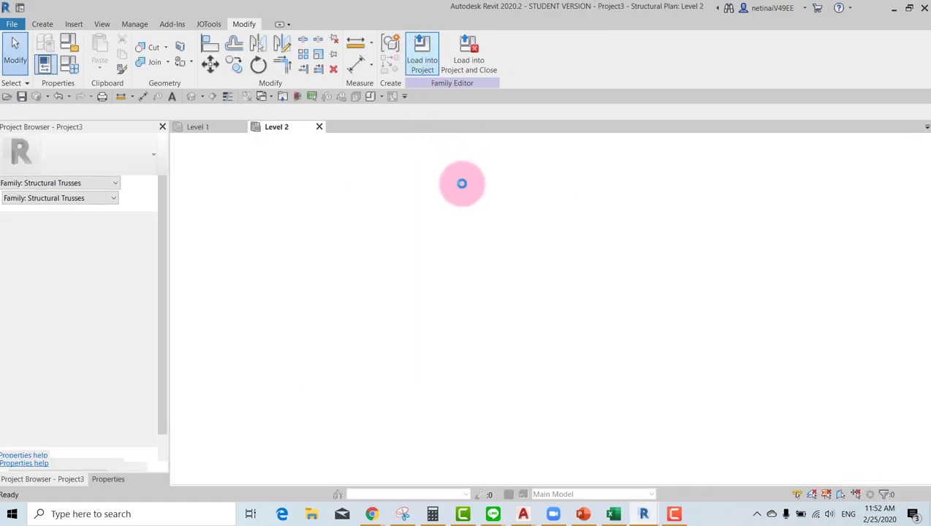
Place a 24000-span truss on Level 2
click(471, 300)
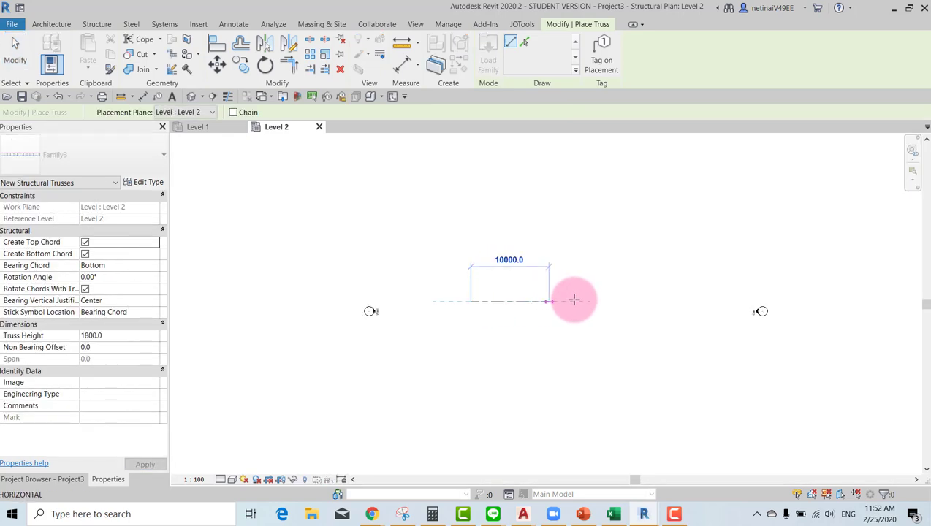
click(658, 299)
key(Escape)
key(Escape)
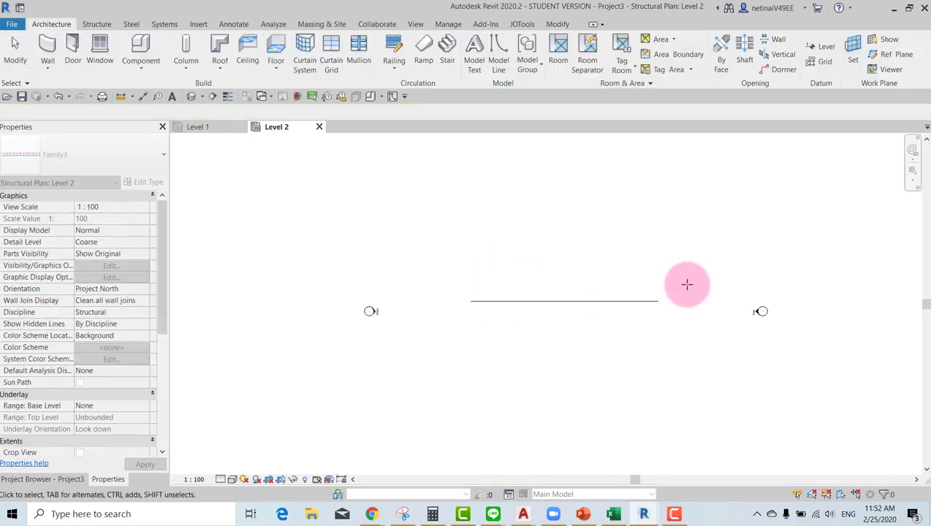
Draw a section along the truss, open Section 1, and set it to Medium detail
key(e)
click(422, 320)
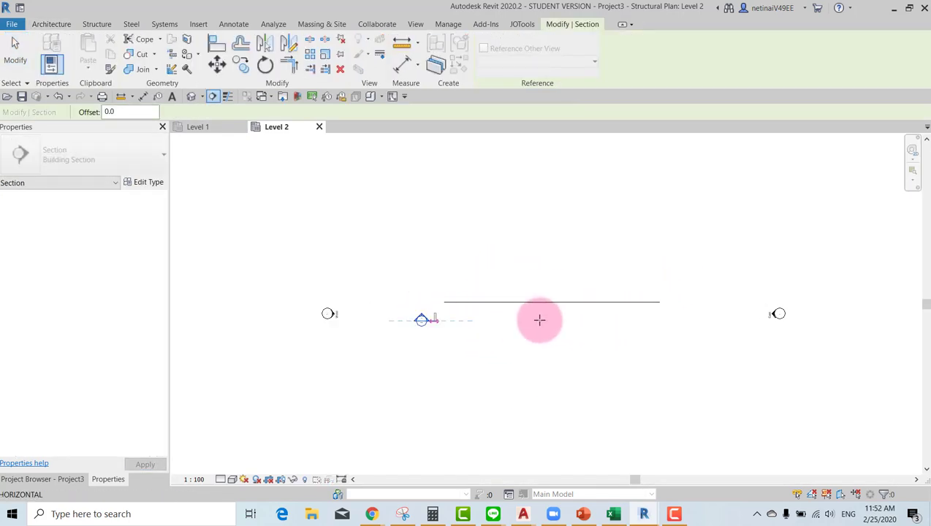
click(688, 320)
click(416, 298)
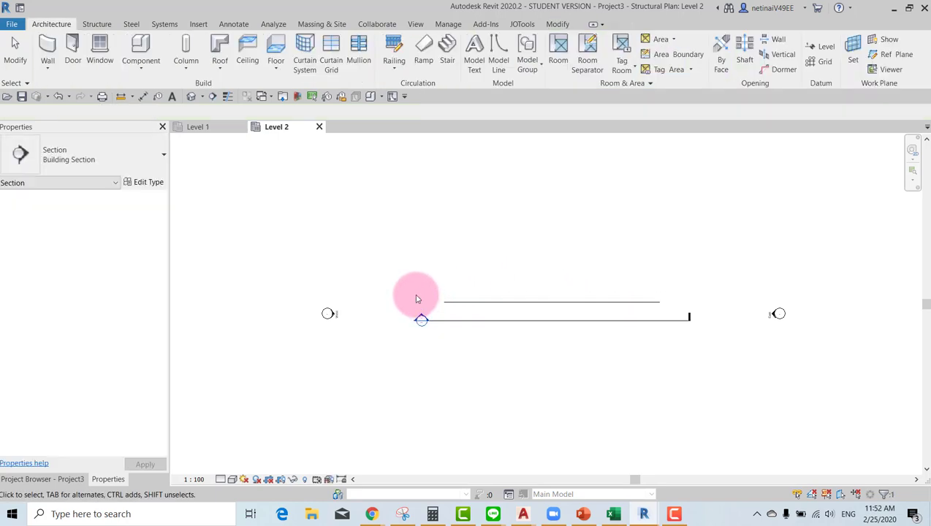
double_click(421, 319)
scroll(443, 300, down, 4)
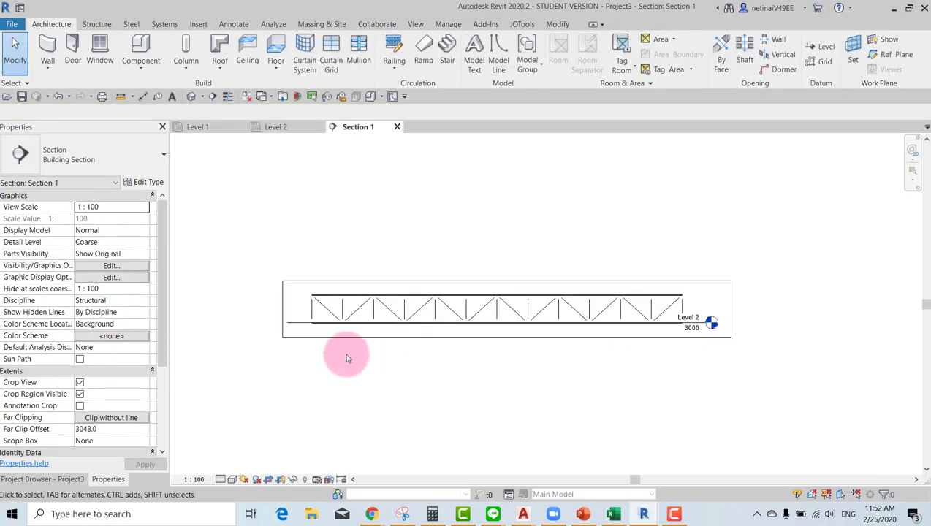
scroll(328, 307, up, 3)
scroll(329, 307, up, 1)
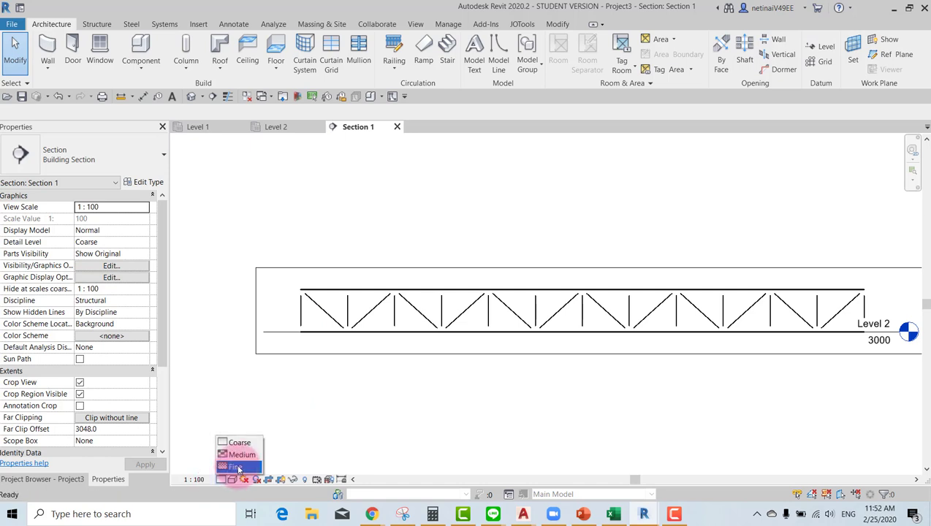
click(242, 455)
scroll(315, 402, down, 2)
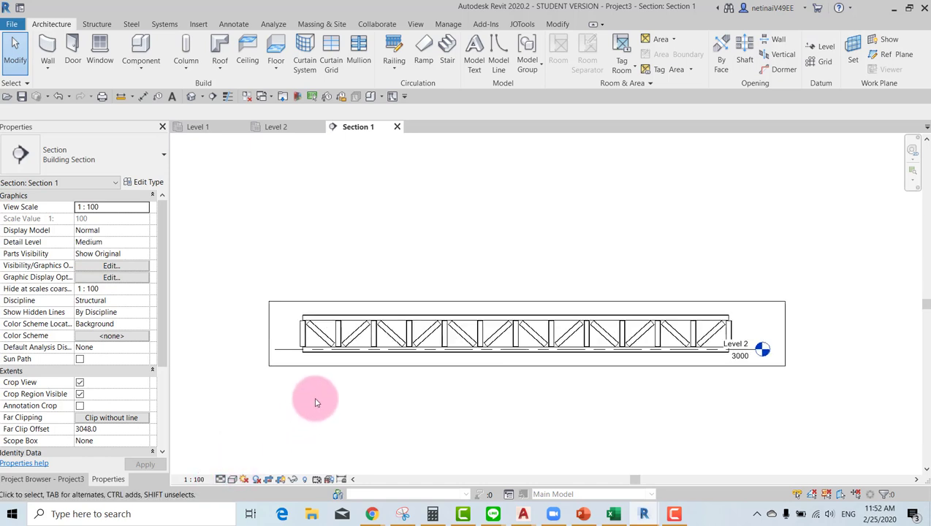
Set the truss height to 2500 and the number of panels to 5
click(394, 342)
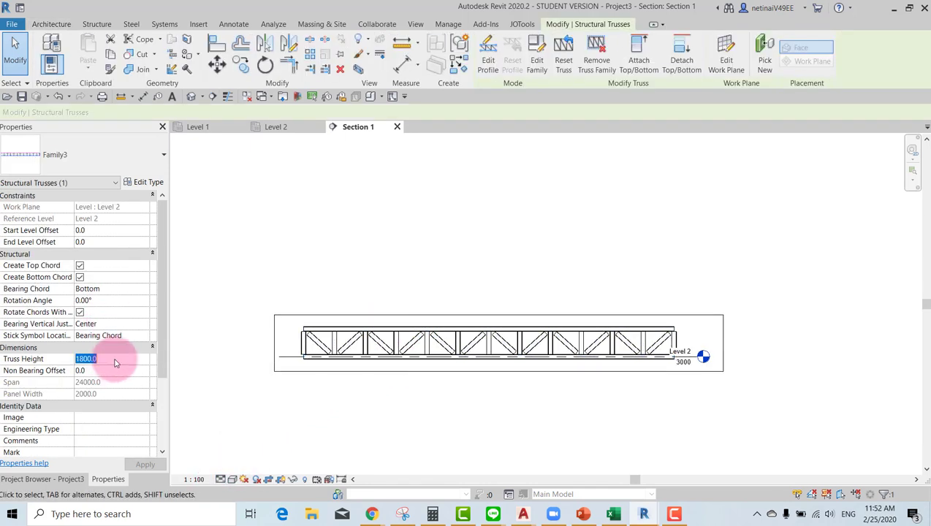
text(2500)
click(417, 414)
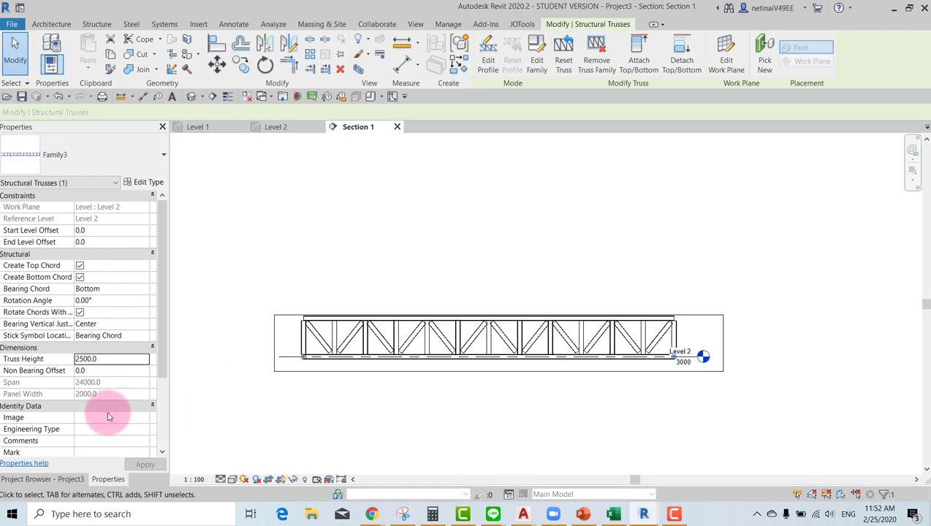
scroll(121, 382, down, 3)
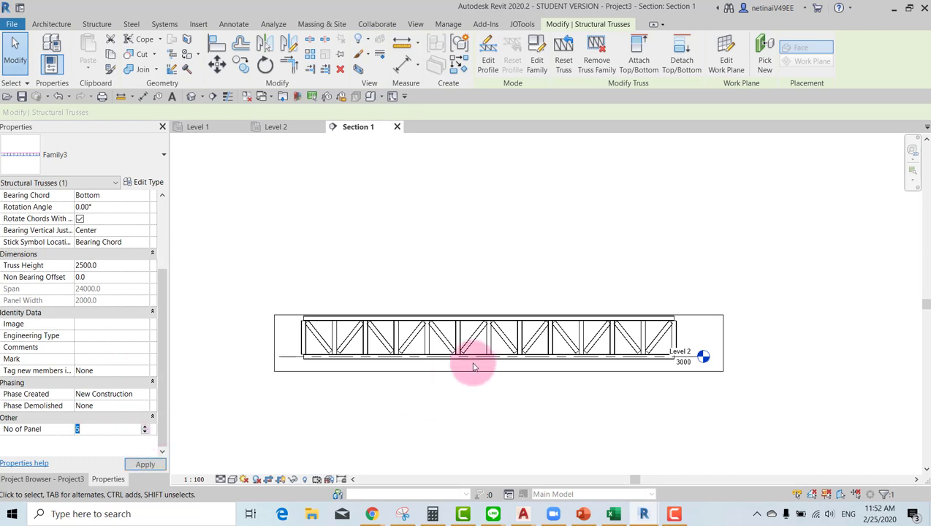
click(486, 339)
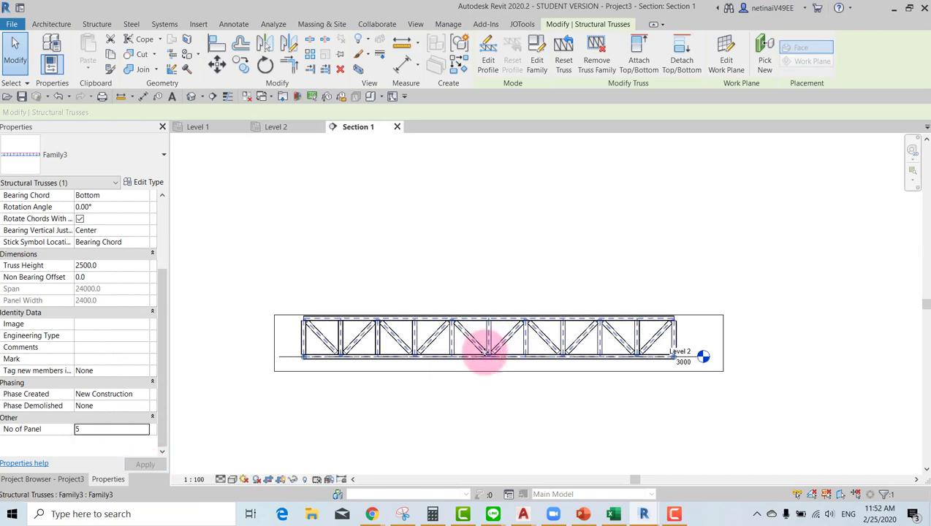
click(450, 407)
scroll(307, 315, up, 2)
In the truss Type Properties, set the Top Chords framing type to Pipes:PIP150(6")x6 and apply
click(299, 316)
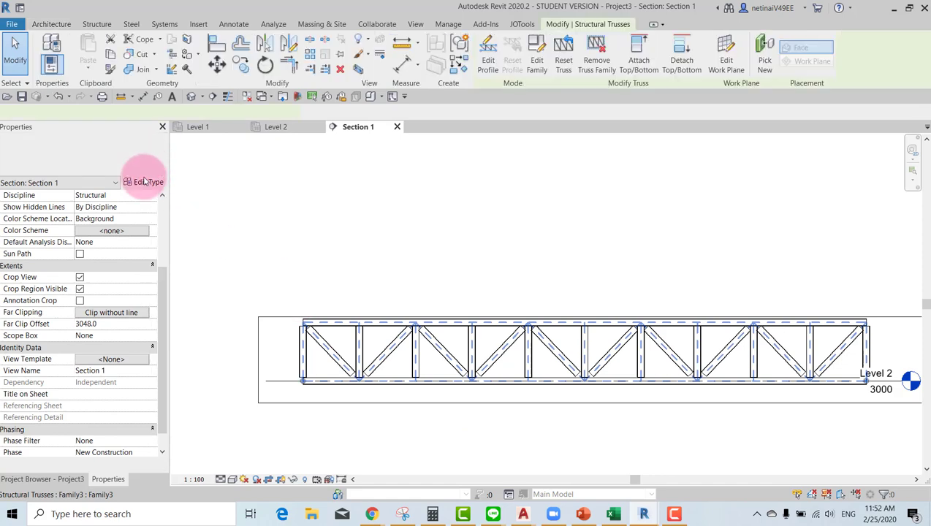
click(146, 182)
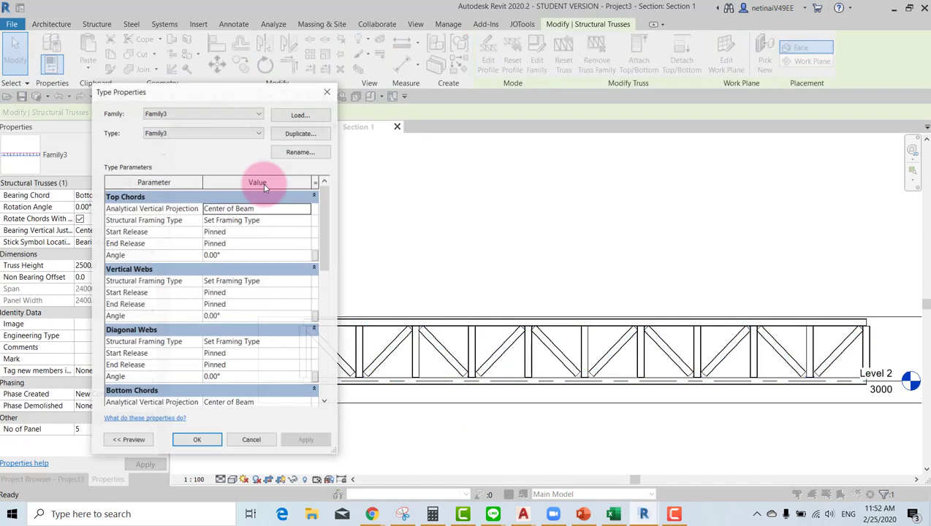
click(304, 221)
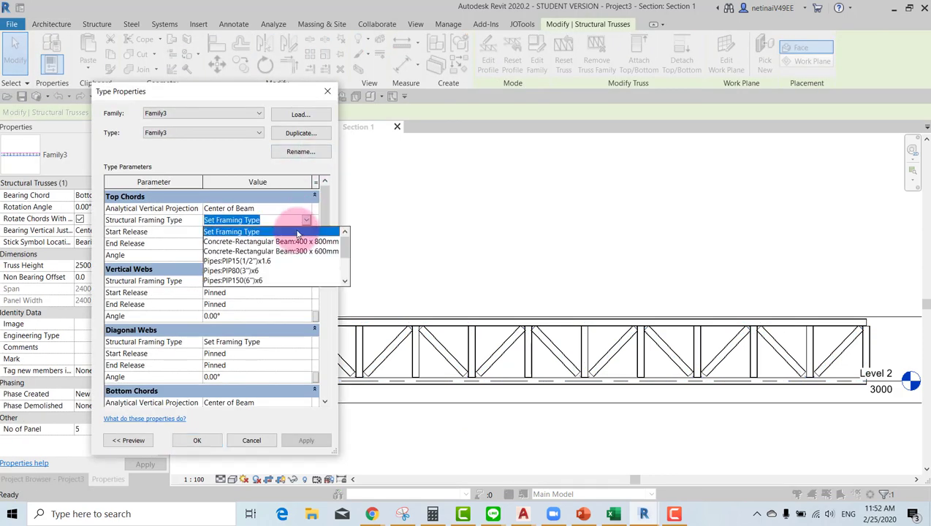
click(246, 280)
click(306, 440)
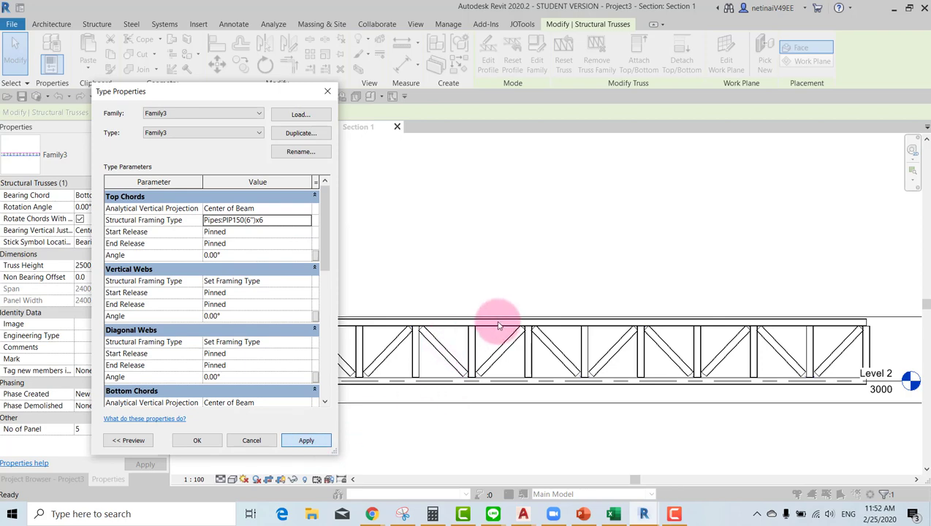
click(326, 95)
click(445, 244)
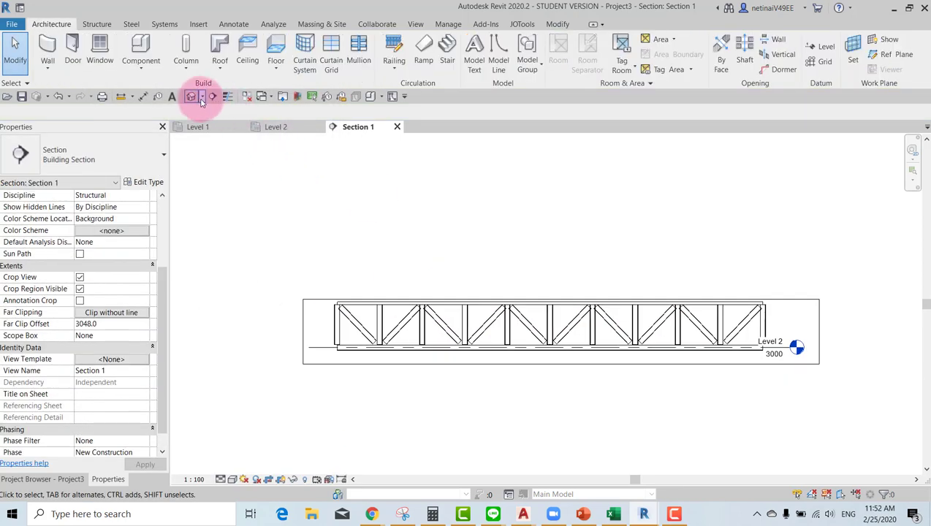
Open the default {3D} view, switch to Shaded style, and orbit around the truss
mouse_move(499, 347)
shift+middle_down()
mouse_move(603, 332)
mouse_move(475, 301)
mouse_move(468, 384)
shift+middle_up()
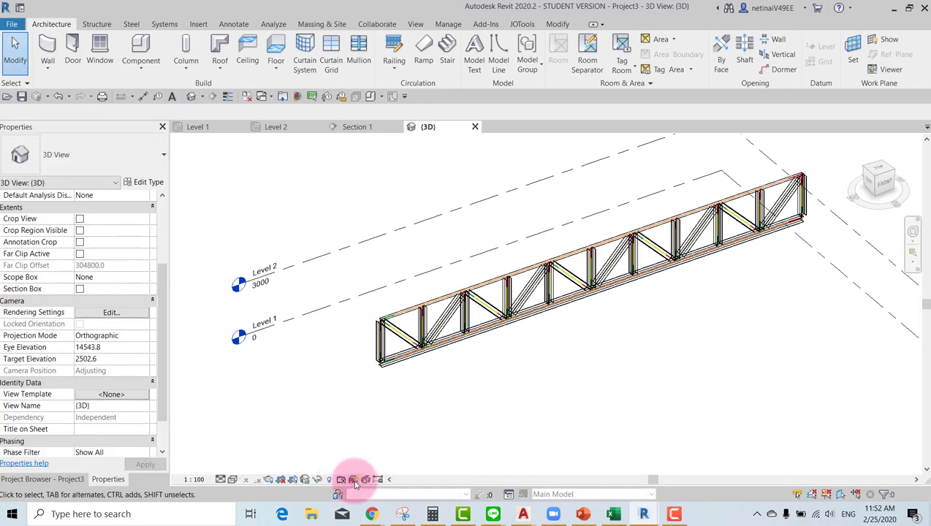
scroll(532, 339, up, 3)
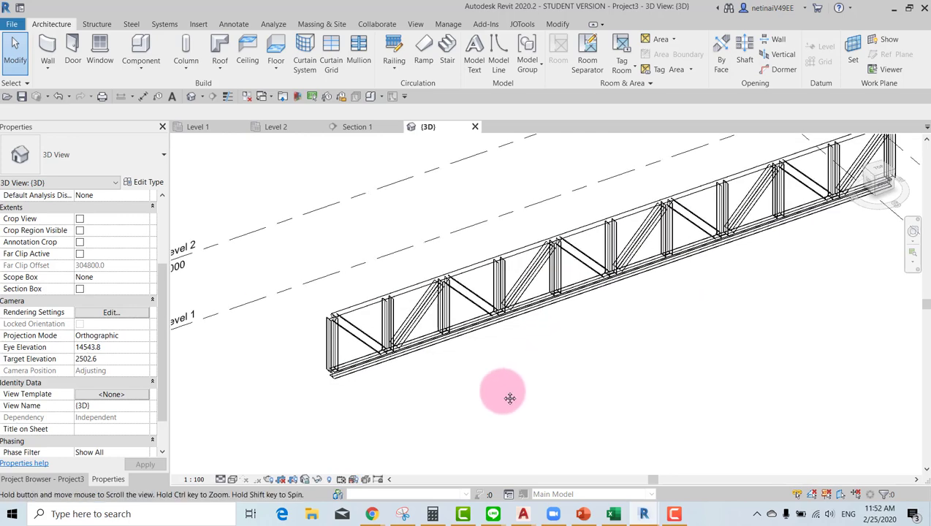
click(234, 482)
click(219, 434)
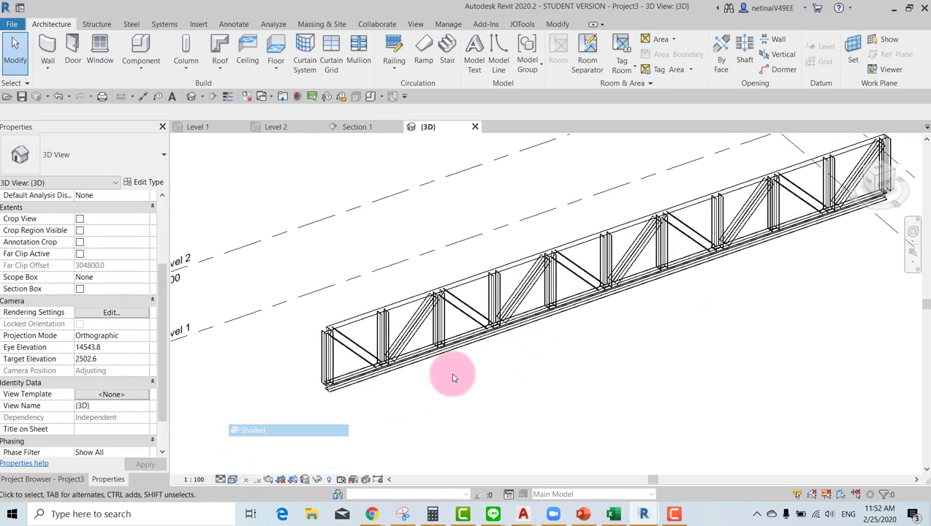
mouse_move(453, 374)
shift+middle_down()
mouse_move(416, 415)
mouse_move(450, 376)
mouse_move(322, 401)
mouse_move(364, 389)
mouse_move(374, 332)
mouse_move(591, 344)
mouse_move(584, 359)
shift+middle_up()
scroll(653, 389, down, 3)
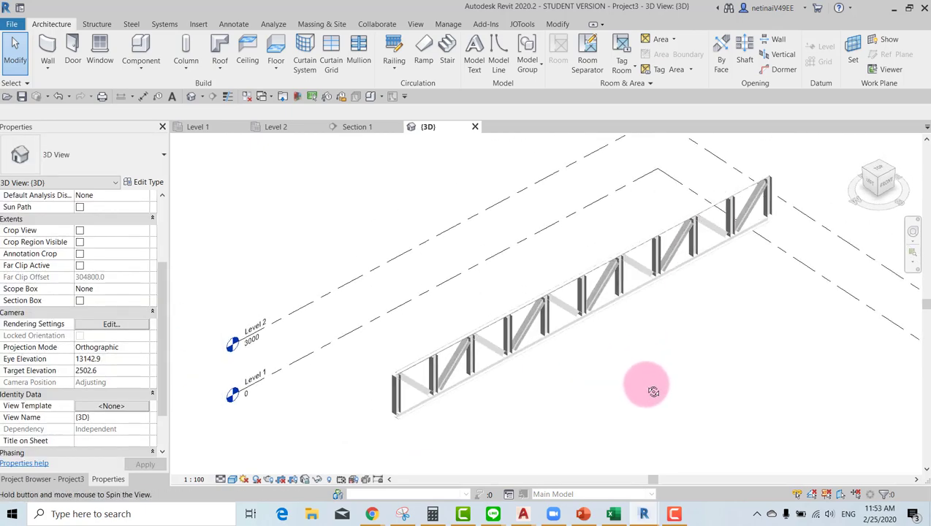